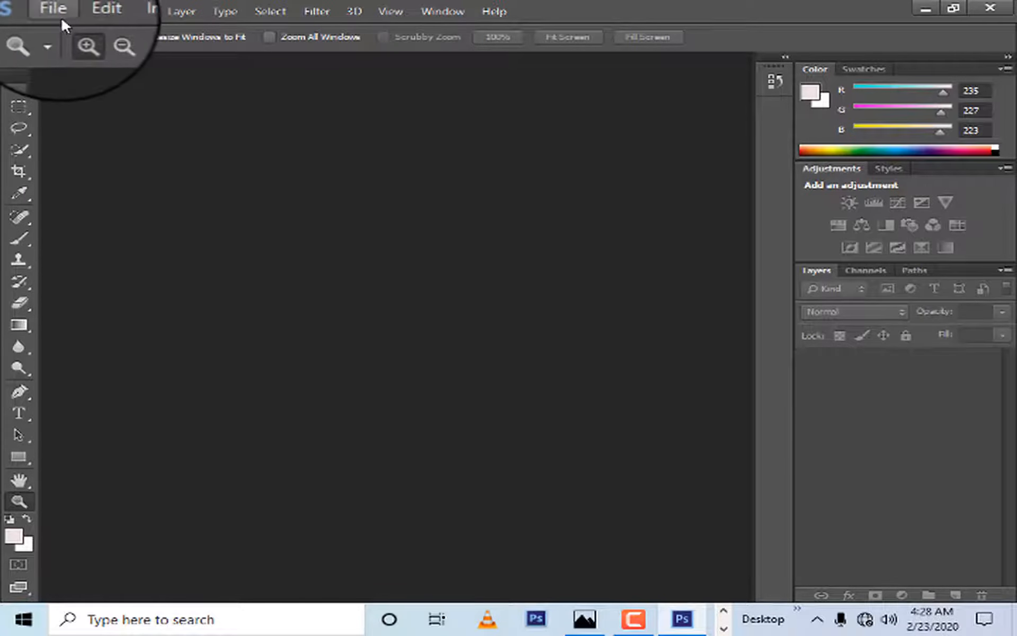
Open the photo IMG_0093 from Local Disk (G:).
left_click(61, 15)
left_click(58, 43)
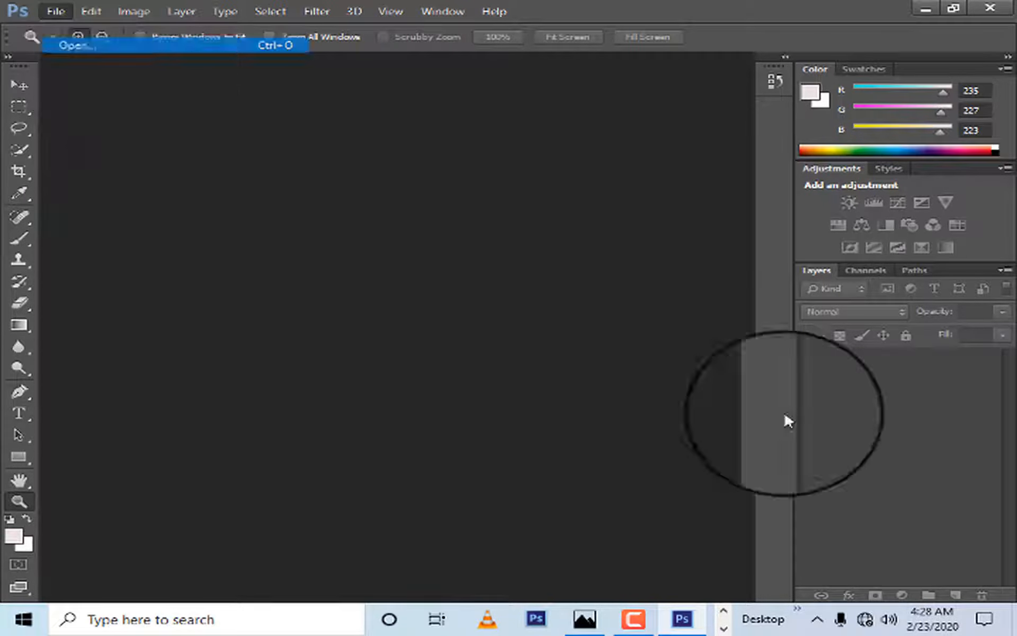
scroll(676, 286, "down", 5)
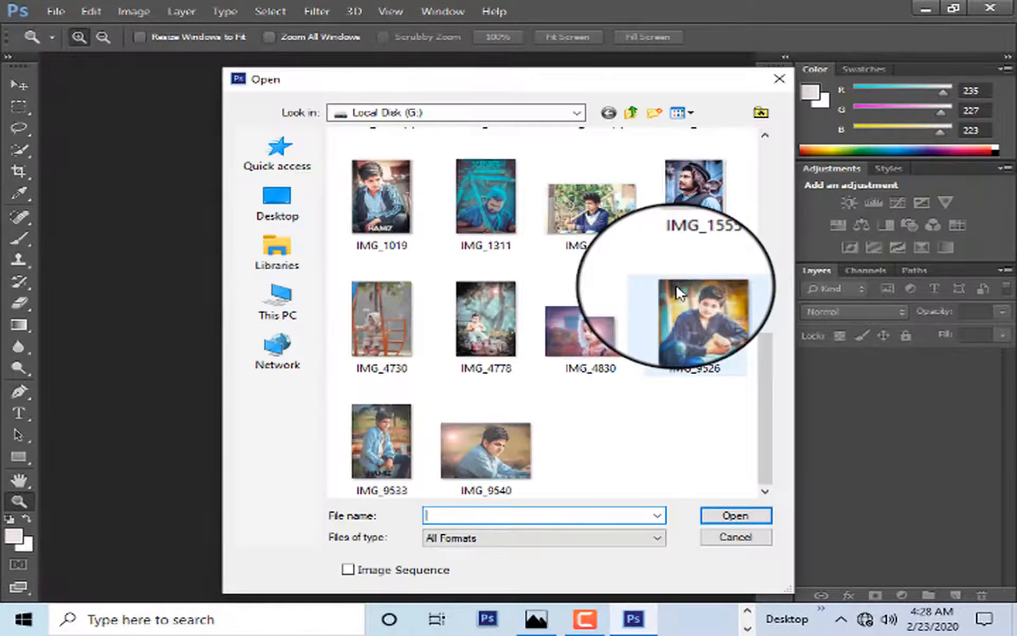
scroll(680, 293, "up", 5)
scroll(673, 287, "down", 5)
scroll(636, 318, "up", 4)
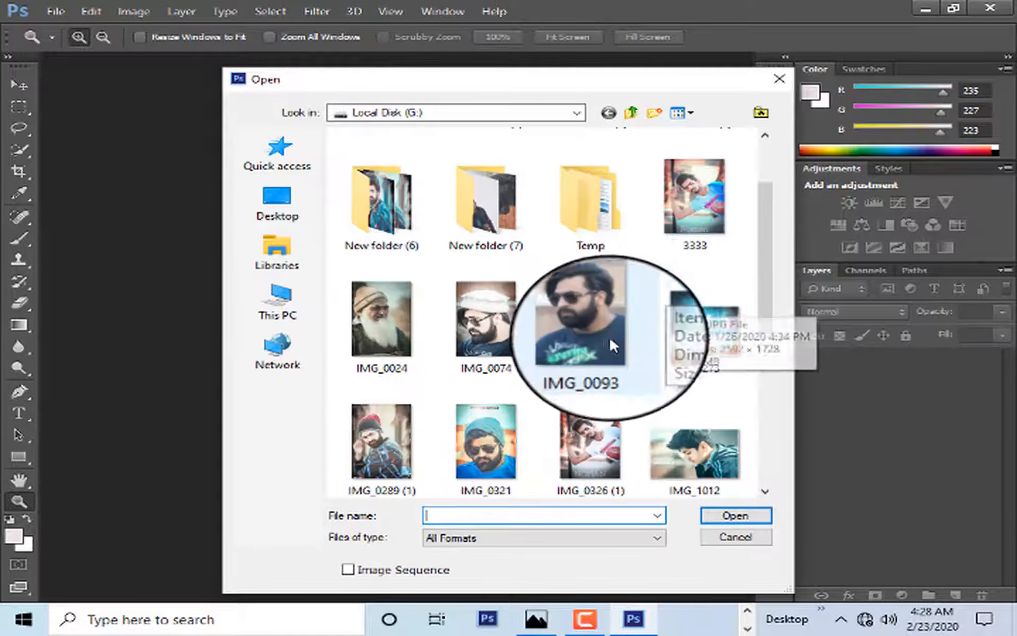
left_click(604, 338)
double_click(604, 338)
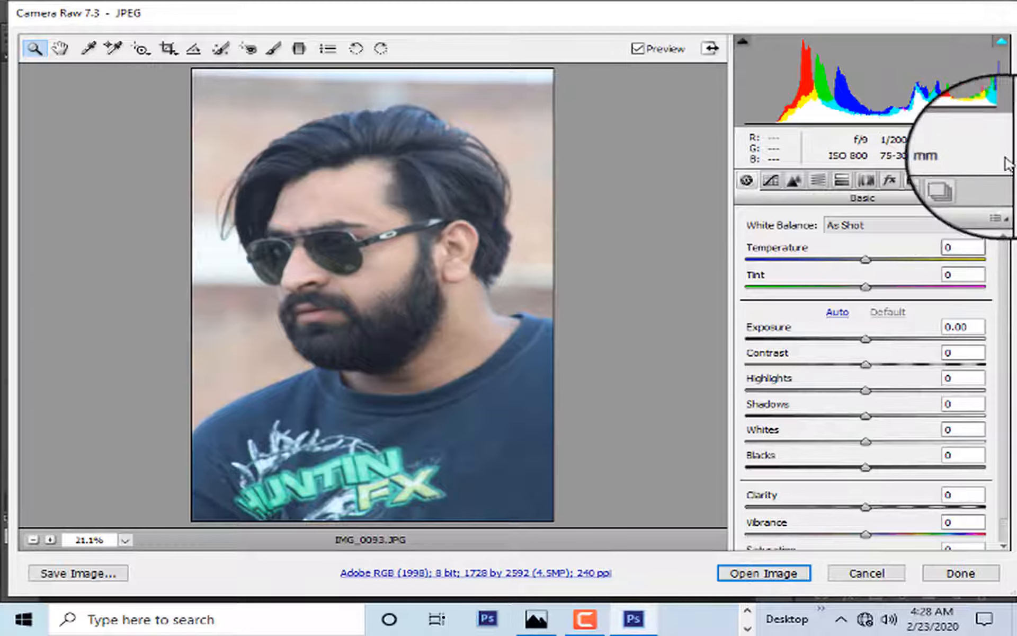
Apply the Mark-Singerman Moody Cinematic preset to the photo in Camera Raw.
left_click(962, 179)
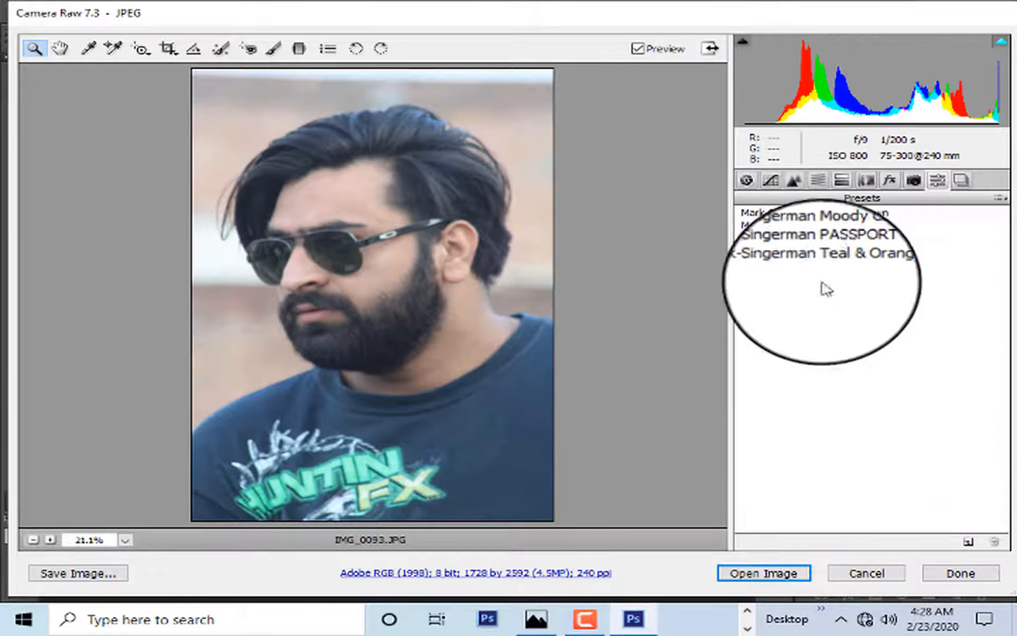
left_click(842, 238)
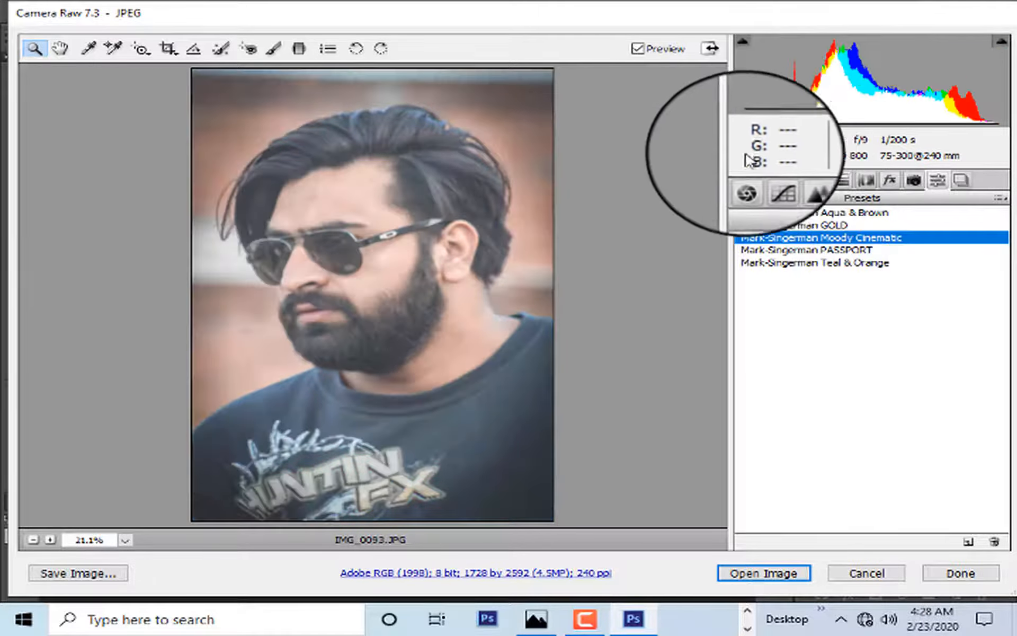
In the Basic adjustments, set Contrast to +34, Exposure to -0.10, Whites to +3 and Blacks to -62.
left_click(747, 181)
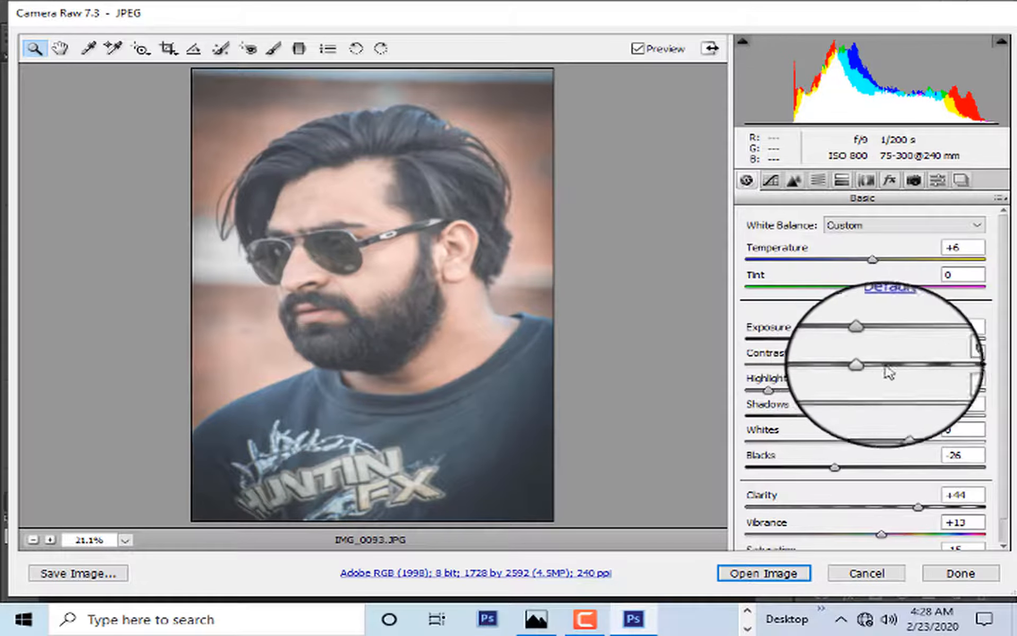
left_click_drag(865, 364, 907, 369)
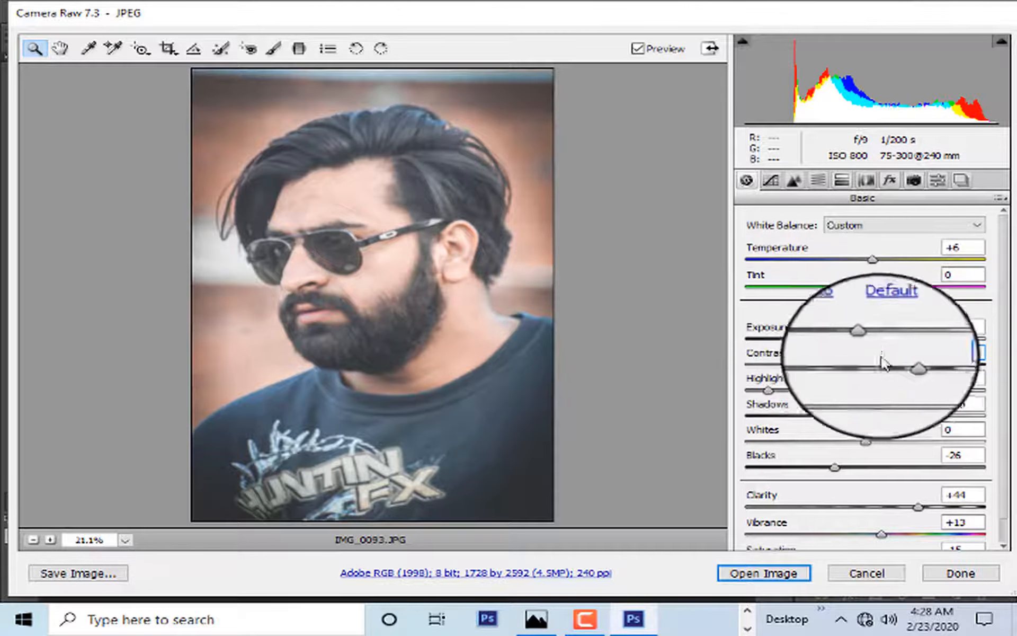
left_click_drag(867, 339, 865, 339)
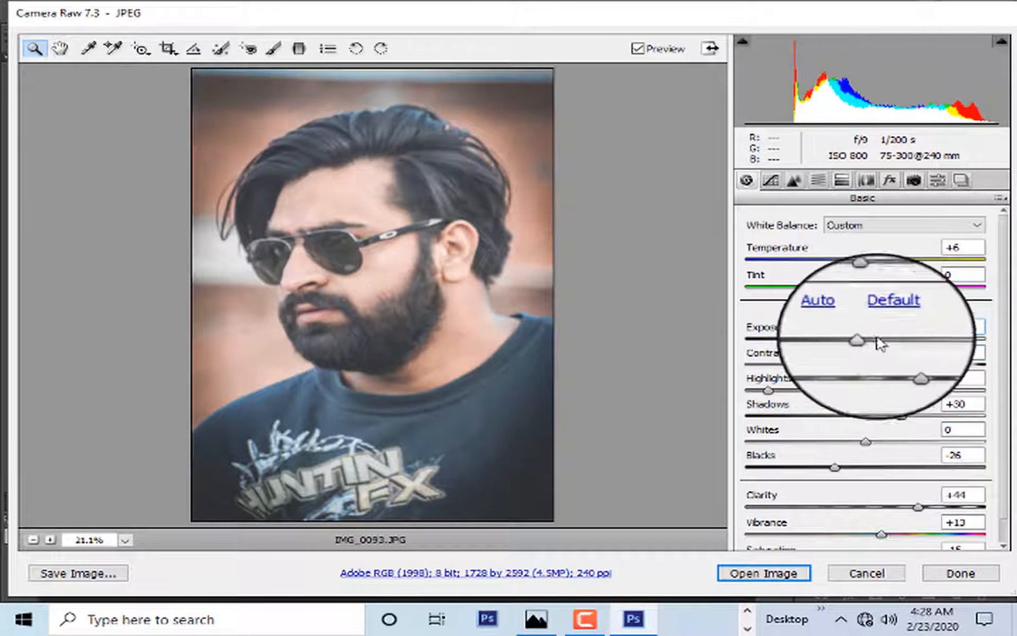
left_click_drag(870, 442, 896, 441)
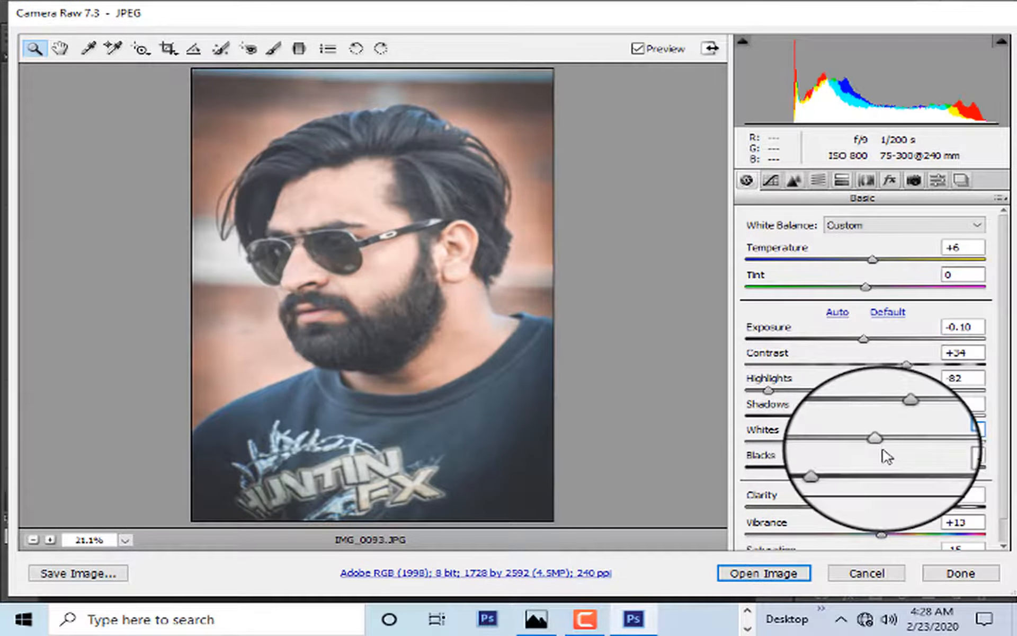
left_click_drag(834, 468, 789, 469)
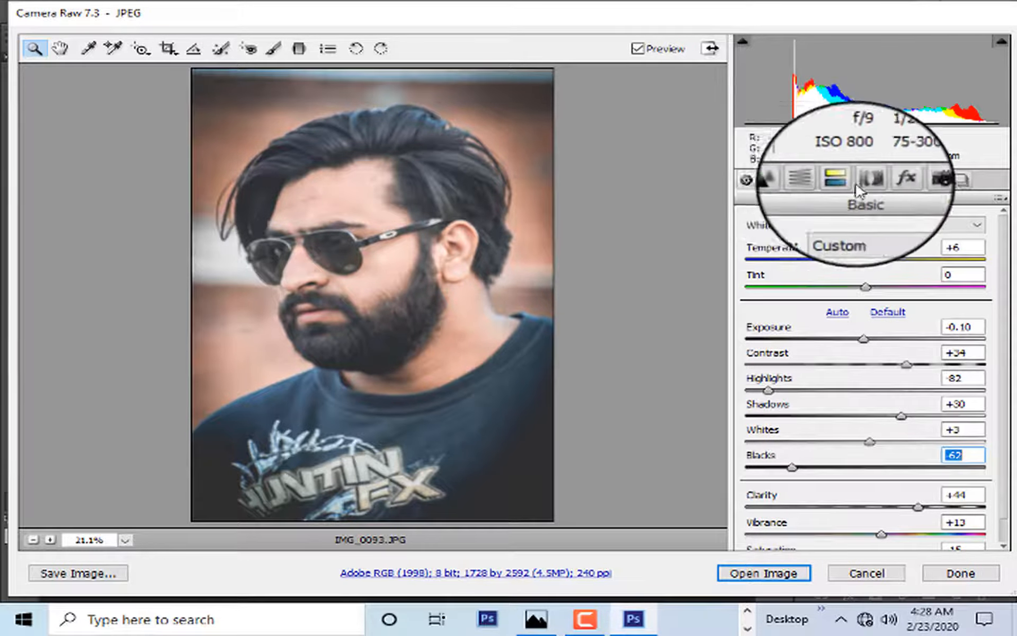
Raise the luminance of the Oranges strongly in the HSL adjustments to brighten the skin.
left_click(818, 180)
left_click(861, 243)
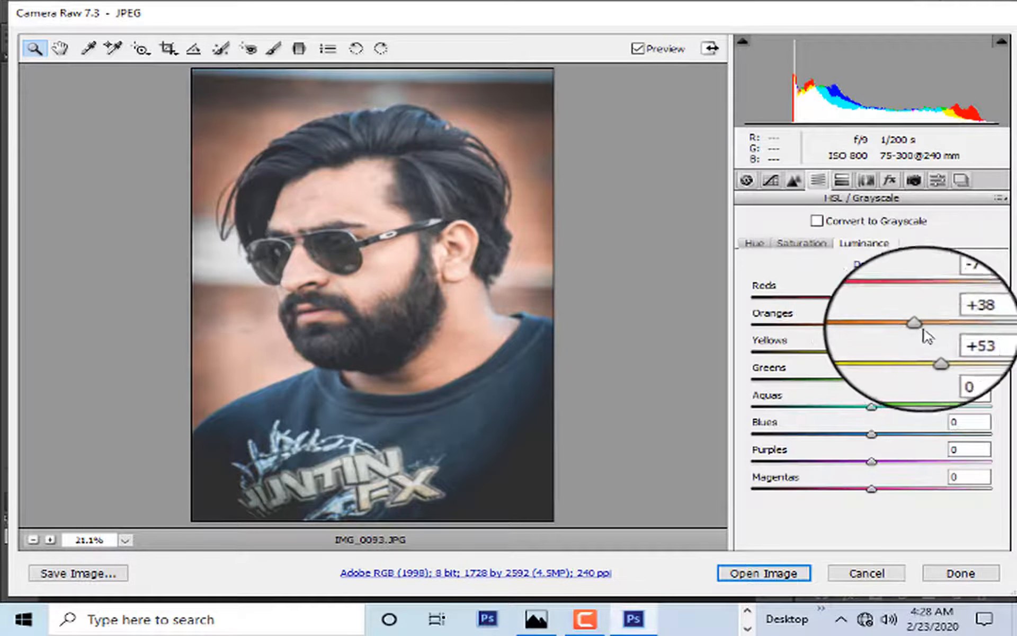
left_click_drag(917, 326, 981, 325)
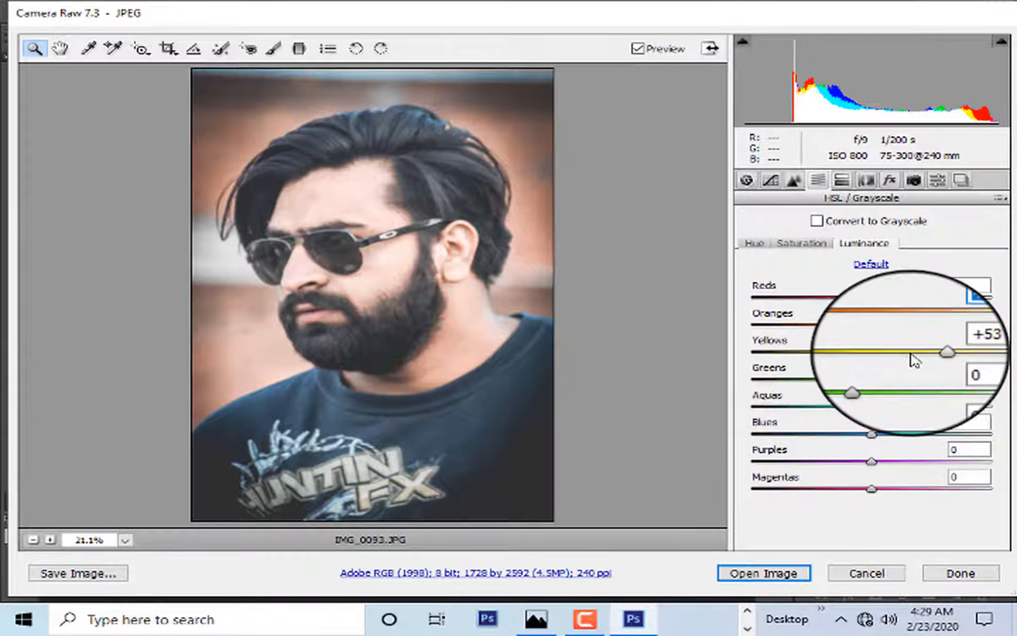
Open the adjusted image in Photoshop, using the embedded colour profile instead of the working space.
left_click(773, 578)
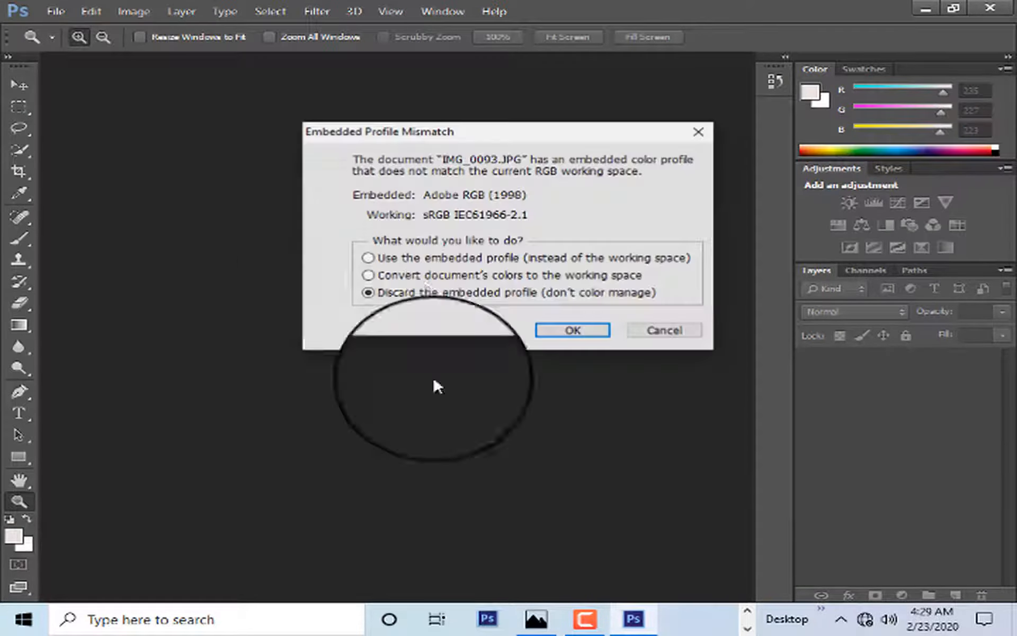
left_click(481, 261)
key("Return")
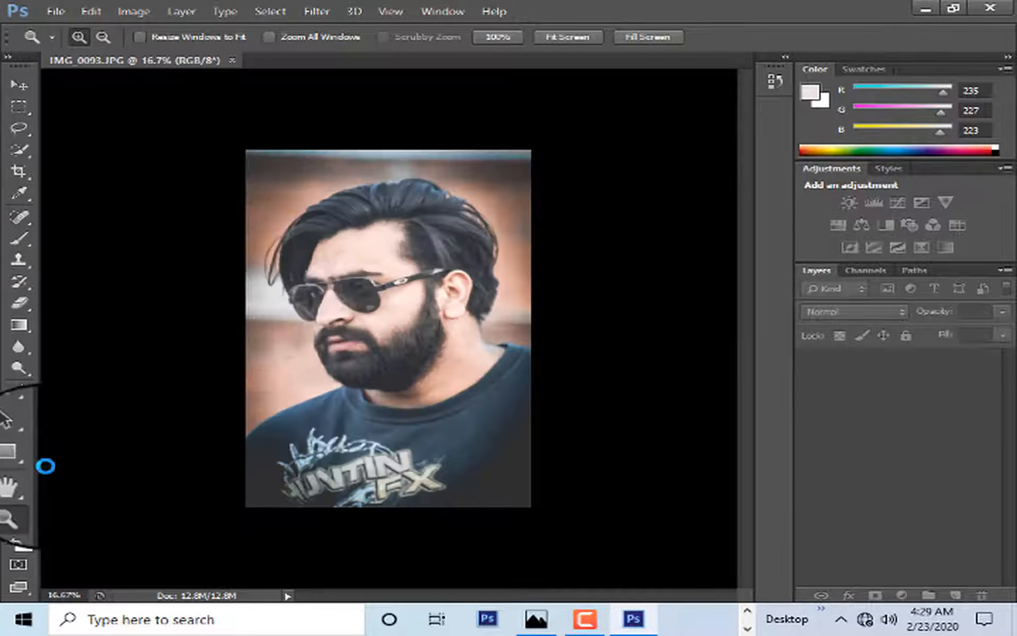
Choose the Mixer Brush tool for the face retouch and duplicate the Background layer.
left_click(430, 257)
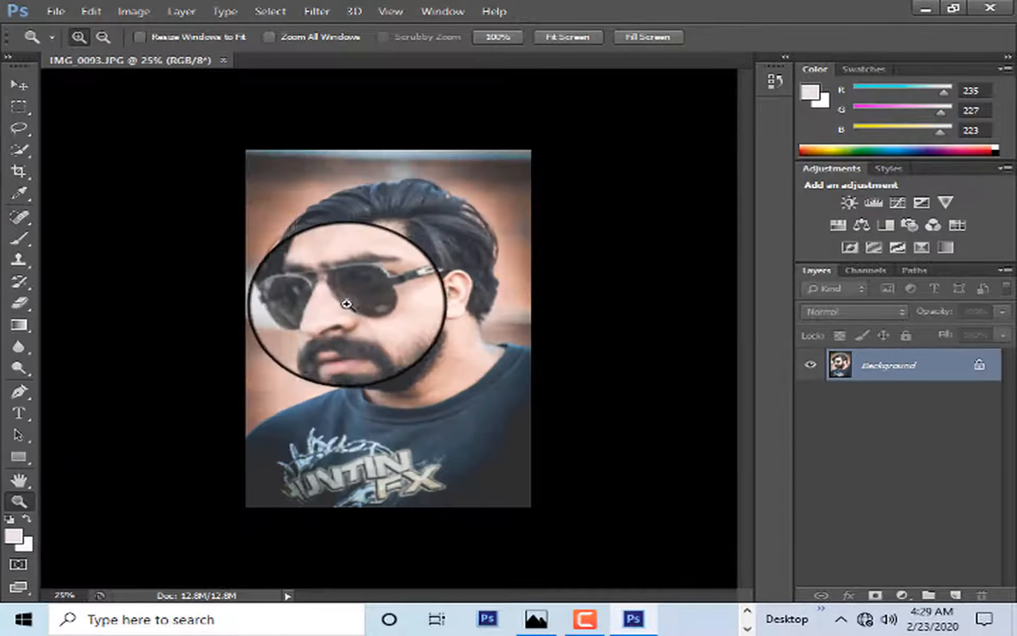
left_click(345, 302)
left_click(305, 297)
right_click(19, 239)
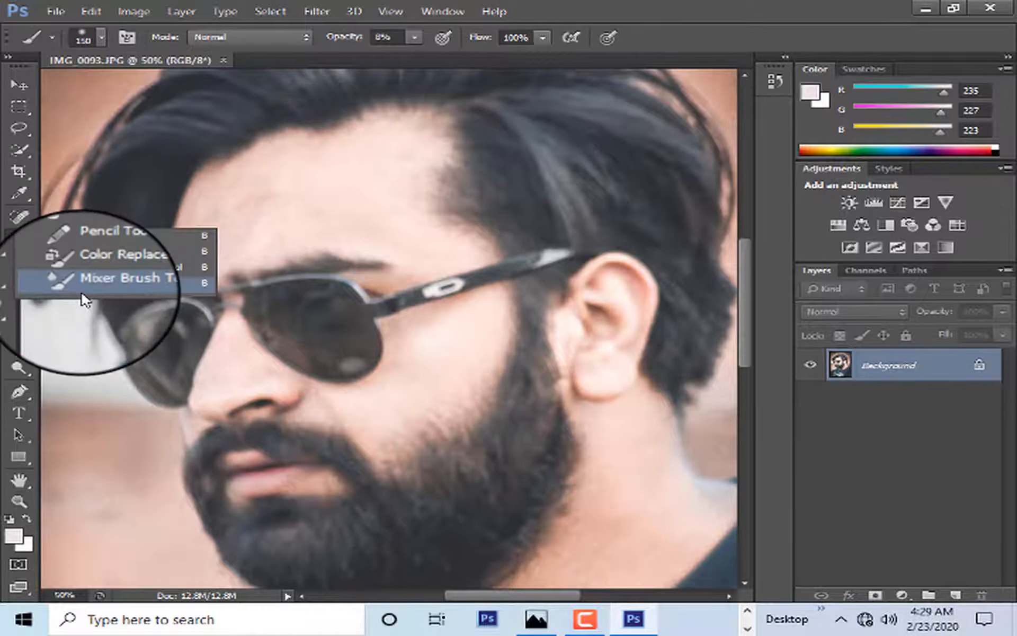
left_click(80, 283)
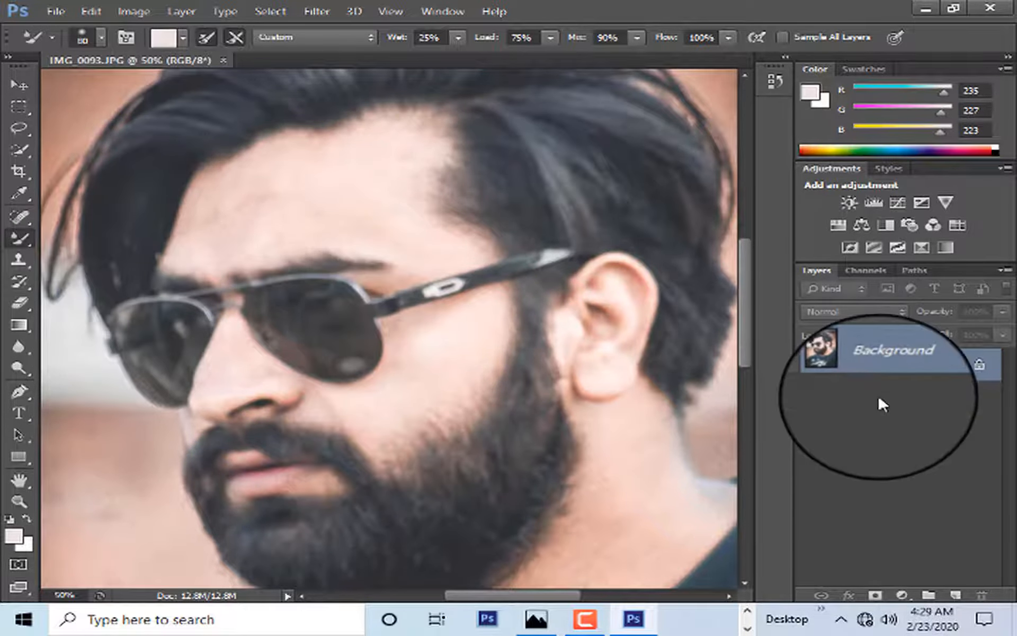
left_click_drag(879, 370, 956, 593)
Enlarge the mixer brush to 150 and set the foreground colour to the light skin tone f5e5de sampled from the forehead.
key("bracketright")
key("bracketright")
key("bracketright")
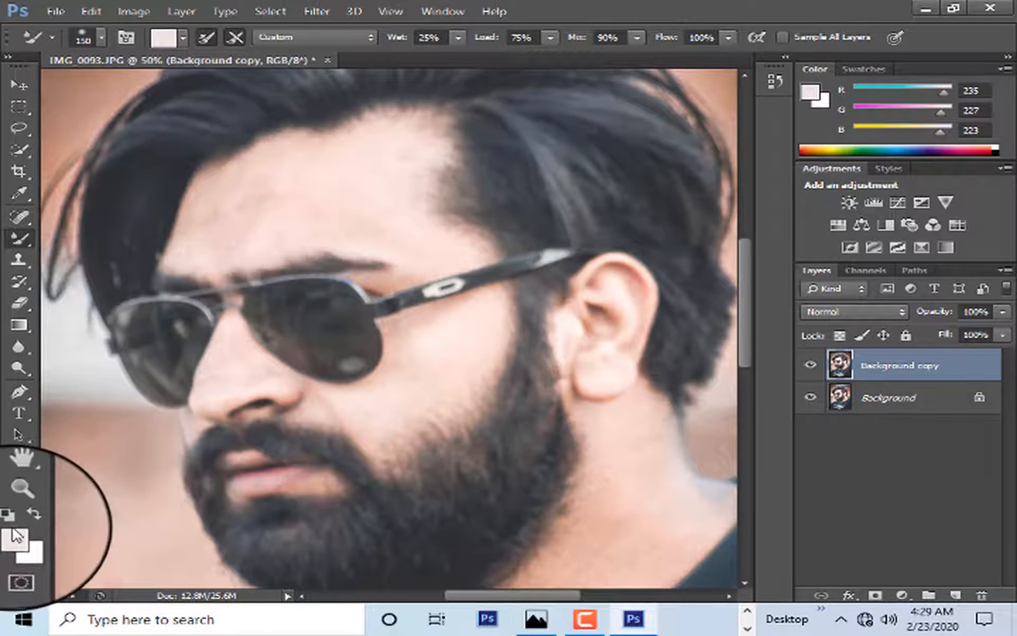
left_click(14, 536)
left_click(397, 175)
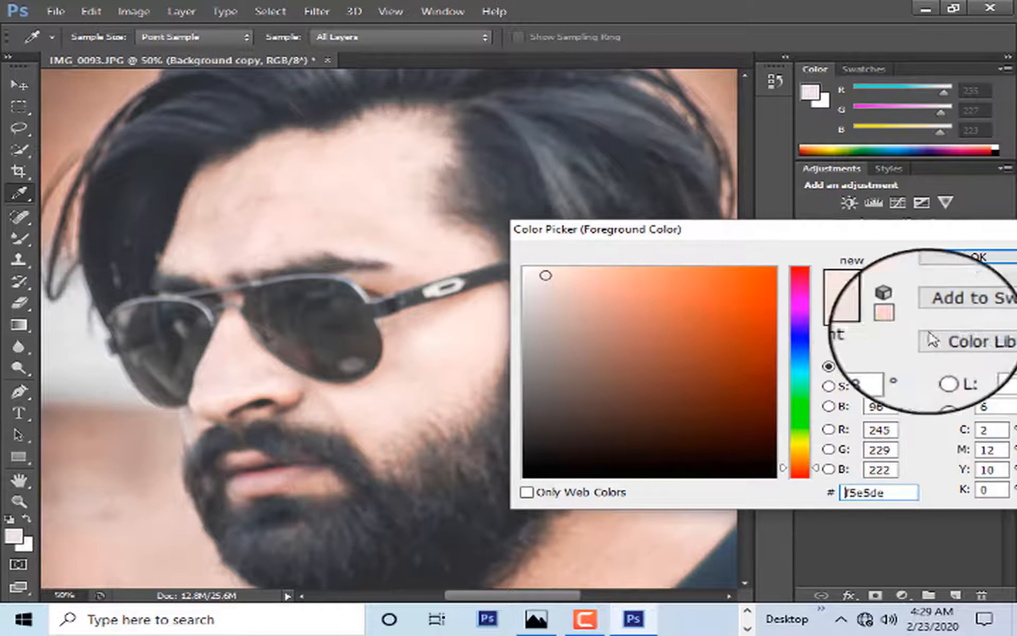
left_click(954, 256)
Smooth the skin of the forehead, cheek and nose with the Mixer Brush, adjusting the brush size to each area.
mouse_move(331, 159)
left_mouse_down()
mouse_move(322, 203)
mouse_move(355, 218)
mouse_move(315, 183)
mouse_move(268, 208)
mouse_move(210, 217)
mouse_move(236, 206)
mouse_move(231, 193)
mouse_move(210, 206)
mouse_move(234, 227)
mouse_move(359, 207)
mouse_move(237, 229)
mouse_move(258, 217)
mouse_move(264, 186)
mouse_move(338, 159)
mouse_move(296, 152)
mouse_move(374, 168)
mouse_move(325, 199)
mouse_move(371, 177)
mouse_move(389, 202)
mouse_move(260, 221)
mouse_move(301, 220)
mouse_move(379, 187)
mouse_move(306, 188)
mouse_move(245, 207)
mouse_move(272, 197)
mouse_move(241, 194)
mouse_move(256, 214)
left_mouse_up()
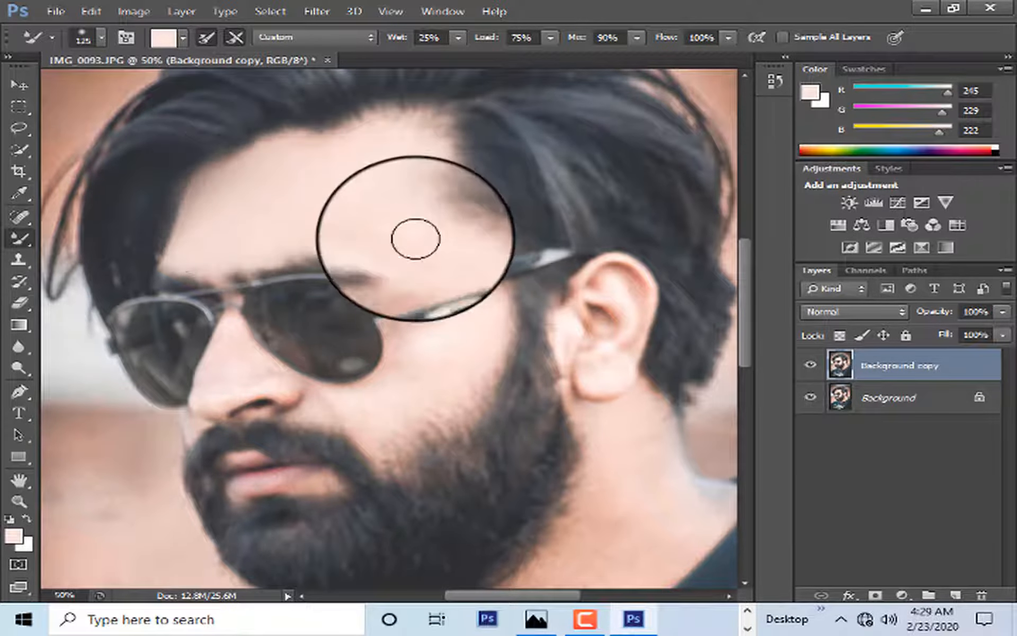
left_click_drag(415, 239, 424, 244)
mouse_move(445, 346)
left_mouse_down()
mouse_move(371, 428)
mouse_move(378, 407)
mouse_move(427, 393)
mouse_move(423, 380)
mouse_move(412, 384)
mouse_move(396, 420)
mouse_move(422, 380)
mouse_move(404, 372)
mouse_move(414, 400)
left_mouse_up()
key("bracketleft")
key("bracketleft")
mouse_move(224, 360)
left_mouse_down()
mouse_move(231, 338)
mouse_move(234, 373)
left_mouse_up()
Smooth the neck skin with a larger mixer brush and go over the cheek and forehead again.
key("bracketright")
mouse_move(625, 462)
left_mouse_down()
mouse_move(620, 439)
mouse_move(628, 461)
mouse_move(634, 429)
mouse_move(658, 429)
mouse_move(620, 482)
mouse_move(627, 450)
left_mouse_up()
left_click_drag(605, 522, 476, 366)
mouse_move(428, 430)
left_mouse_down()
mouse_move(374, 451)
mouse_move(388, 435)
mouse_move(362, 490)
left_mouse_up()
mouse_move(385, 470)
left_mouse_down()
mouse_move(279, 497)
mouse_move(399, 475)
mouse_move(488, 406)
mouse_move(471, 329)
mouse_move(452, 356)
mouse_move(506, 325)
mouse_move(488, 256)
mouse_move(397, 375)
mouse_move(514, 452)
left_mouse_up()
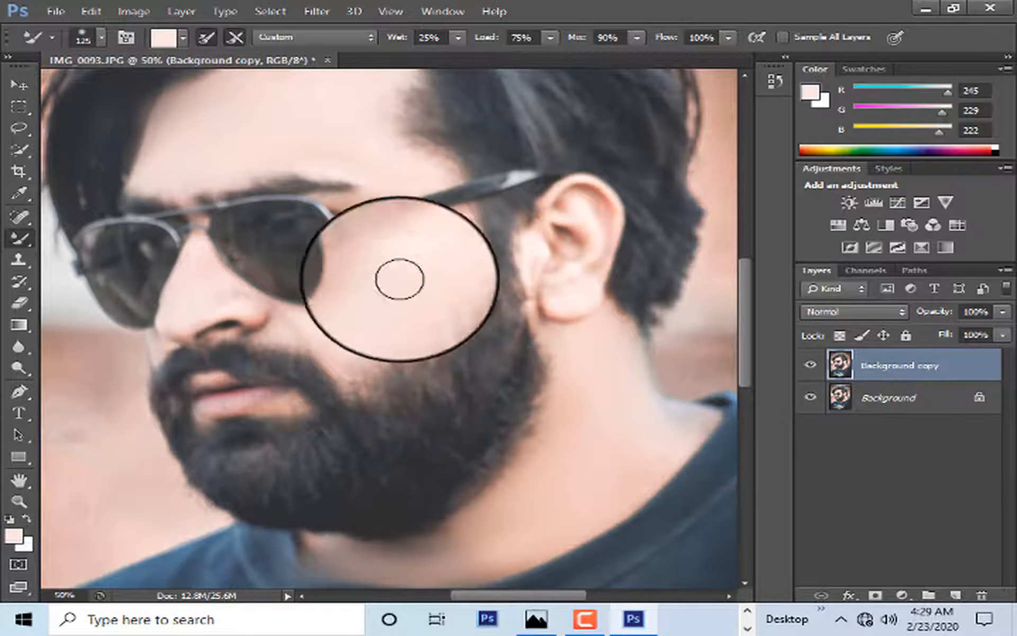
mouse_move(400, 280)
left_mouse_down()
mouse_move(391, 329)
mouse_move(422, 265)
left_mouse_up()
mouse_move(389, 154)
left_mouse_down()
mouse_move(396, 178)
mouse_move(411, 182)
mouse_move(381, 98)
left_mouse_up()
left_click_drag(350, 161, 375, 219)
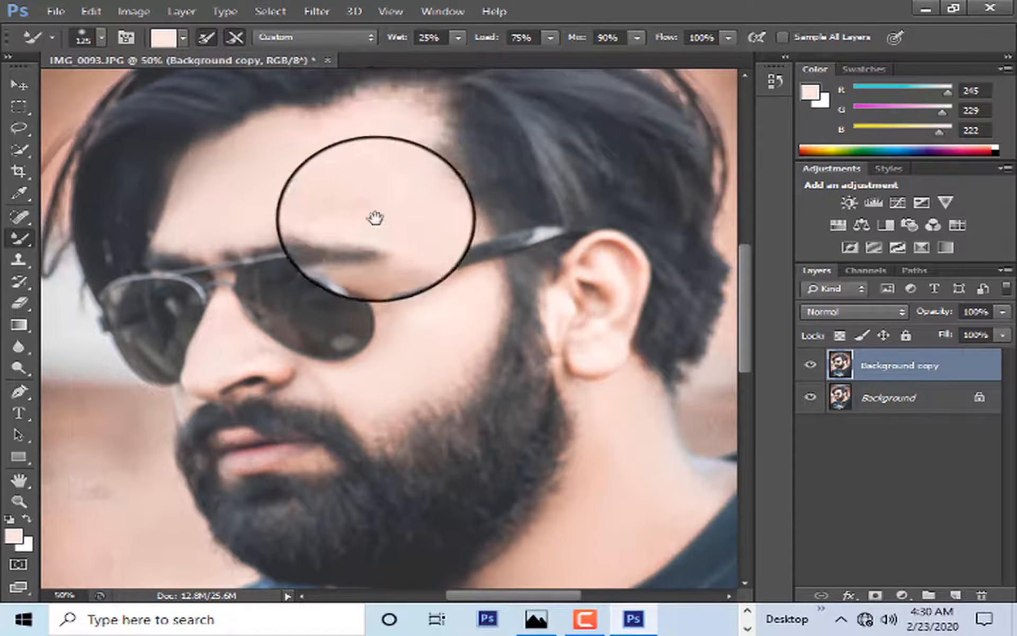
mouse_move(391, 159)
left_mouse_down()
mouse_move(377, 175)
mouse_move(400, 104)
left_mouse_up()
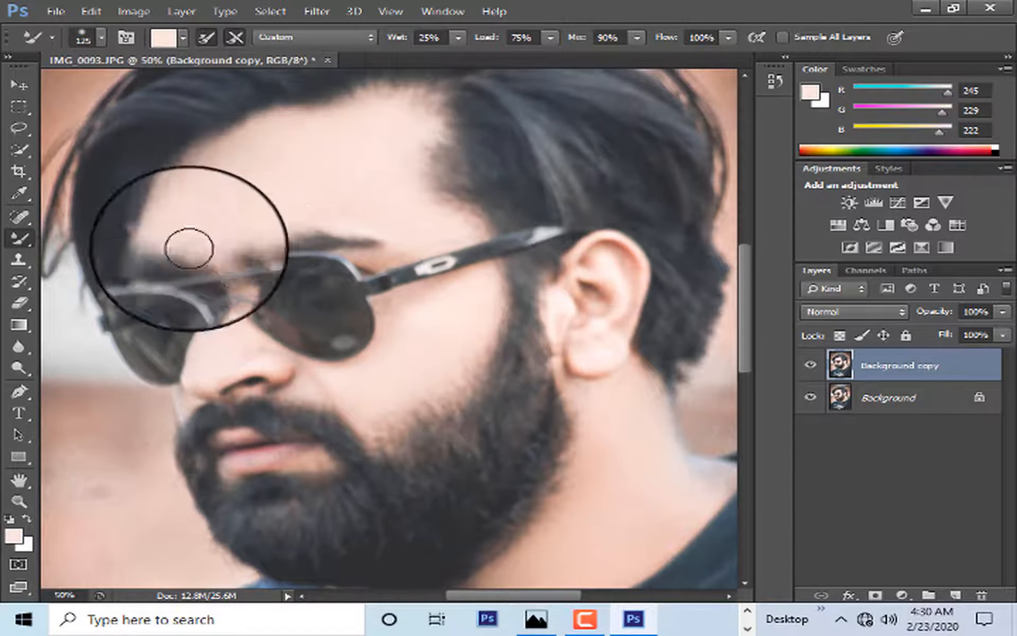
Merge the retouched Background copy layer down into the Background layer.
left_click(18, 499)
right_click(385, 221)
left_click(437, 230)
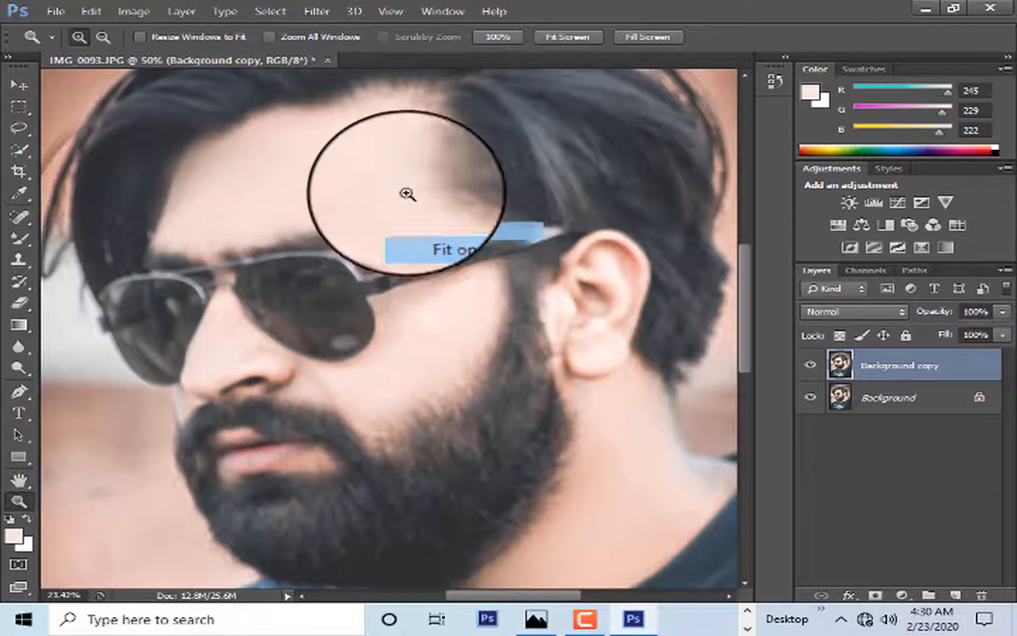
right_click(378, 177)
left_click(457, 265)
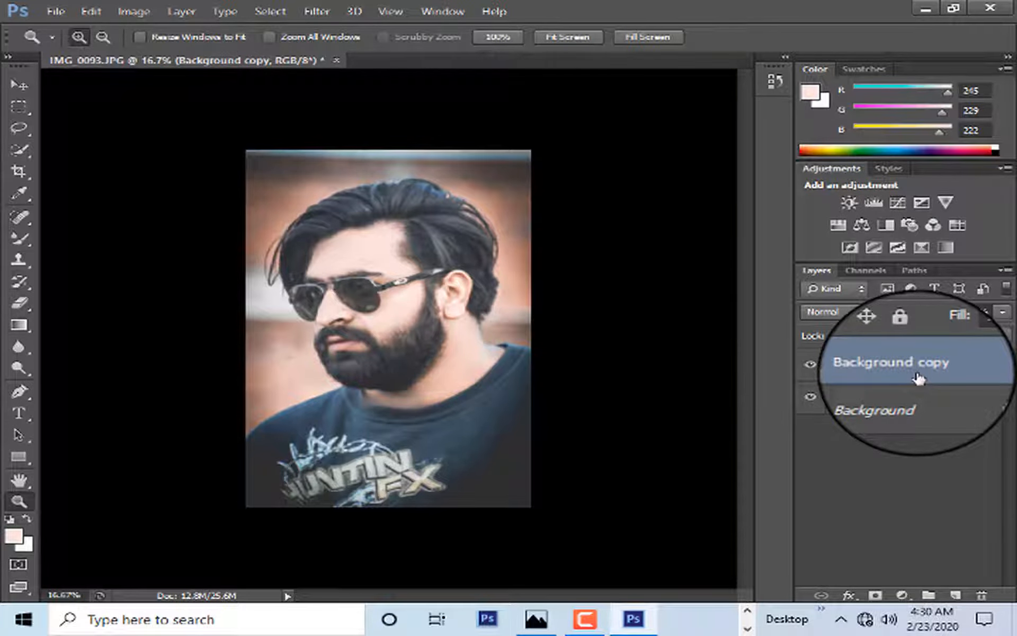
key("ctrl+e")
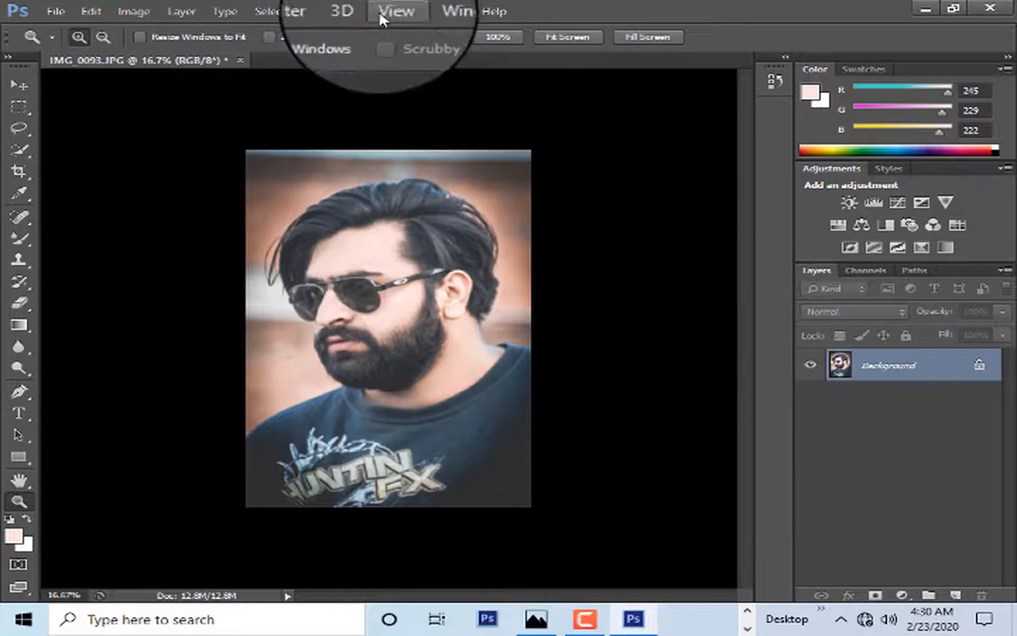
Start the Liquify filter on the portrait and set the Forward Warp brush size to 250.
left_click(317, 12)
left_click(374, 129)
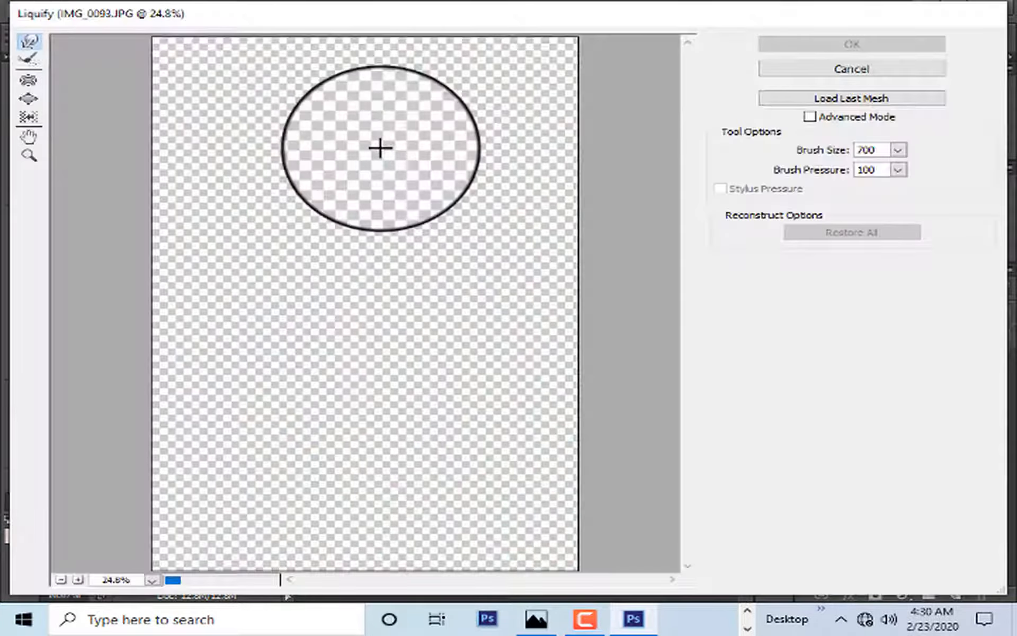
key("bracketleft")
key("bracketleft")
key("bracketleft")
key("bracketleft")
key("bracketleft")
key("bracketleft")
key("bracketleft")
key("bracketleft")
key("bracketleft")
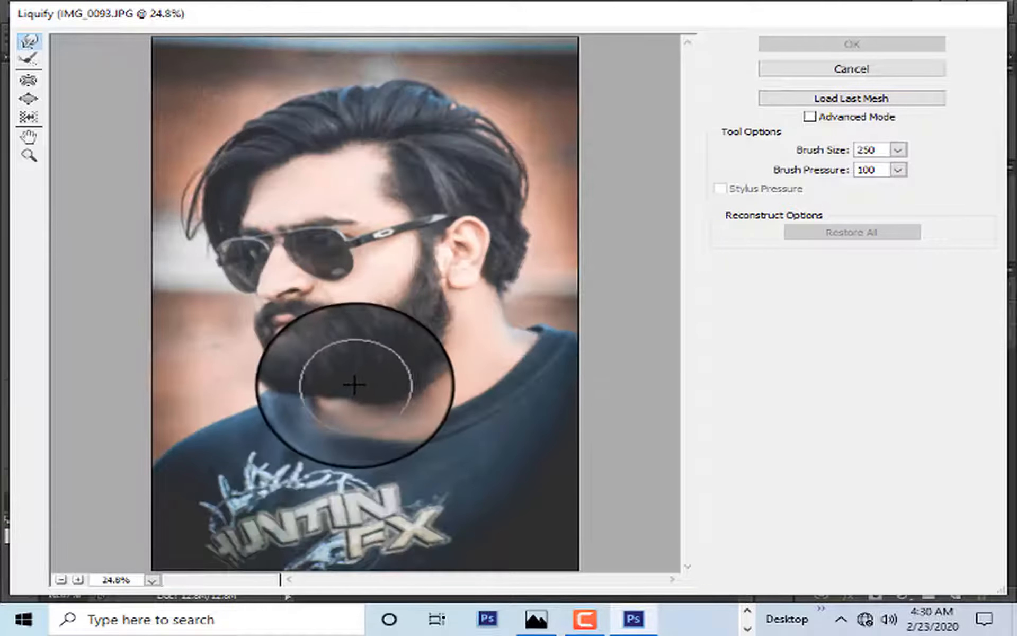
key("bracketright")
key("bracketright")
key("bracketleft")
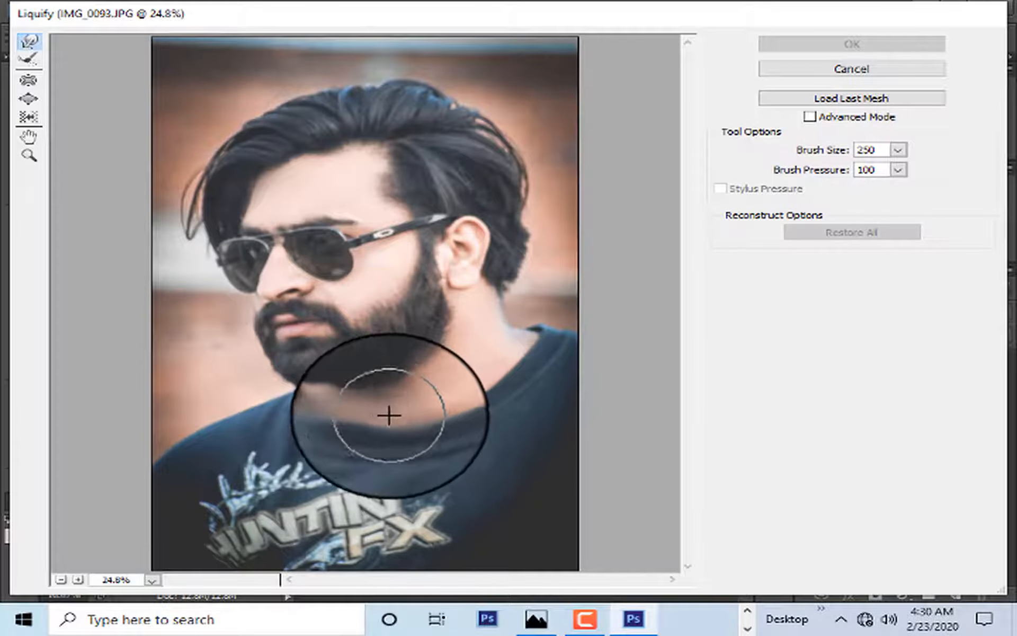
Push the lower edge of the beard down and adjust the jaw side with the Forward Warp brush at sizes 175 to 300.
mouse_move(409, 411)
left_mouse_down()
mouse_move(396, 396)
mouse_move(361, 410)
left_mouse_up()
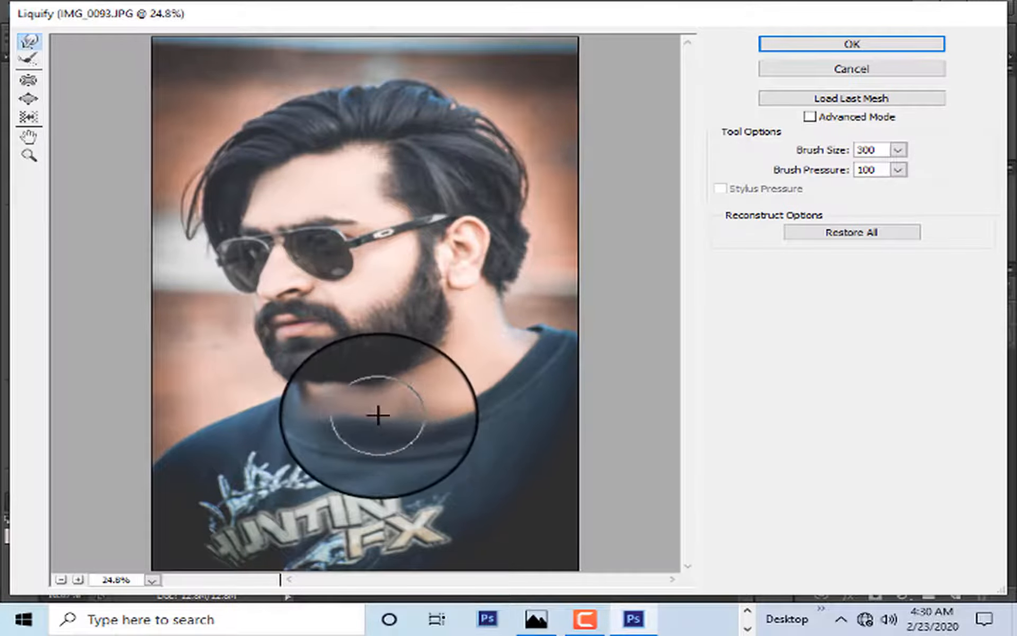
left_click_drag(378, 407, 381, 414)
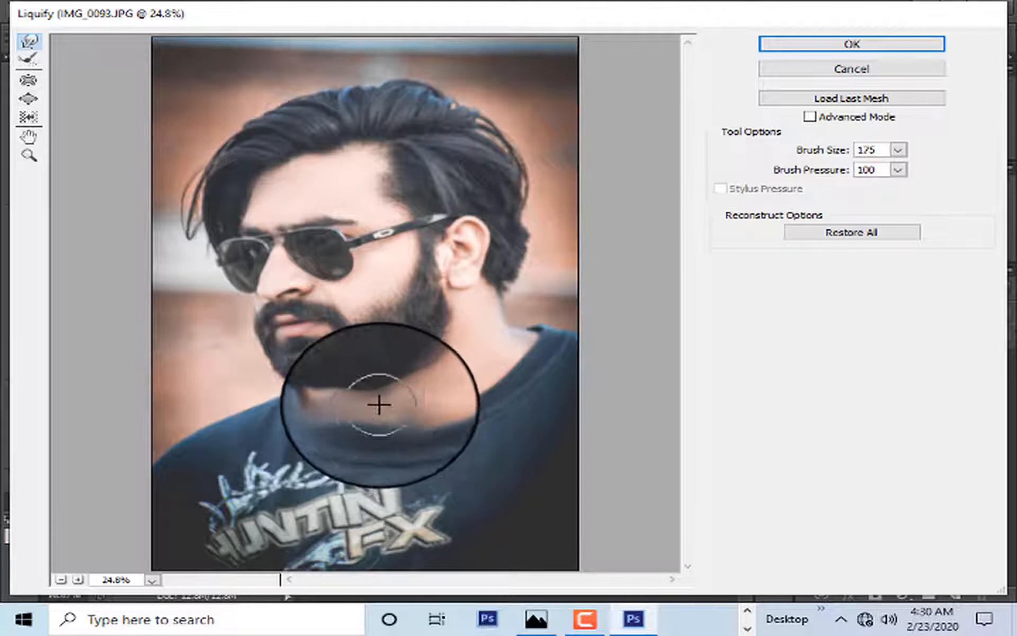
key("bracketright")
key("bracketright")
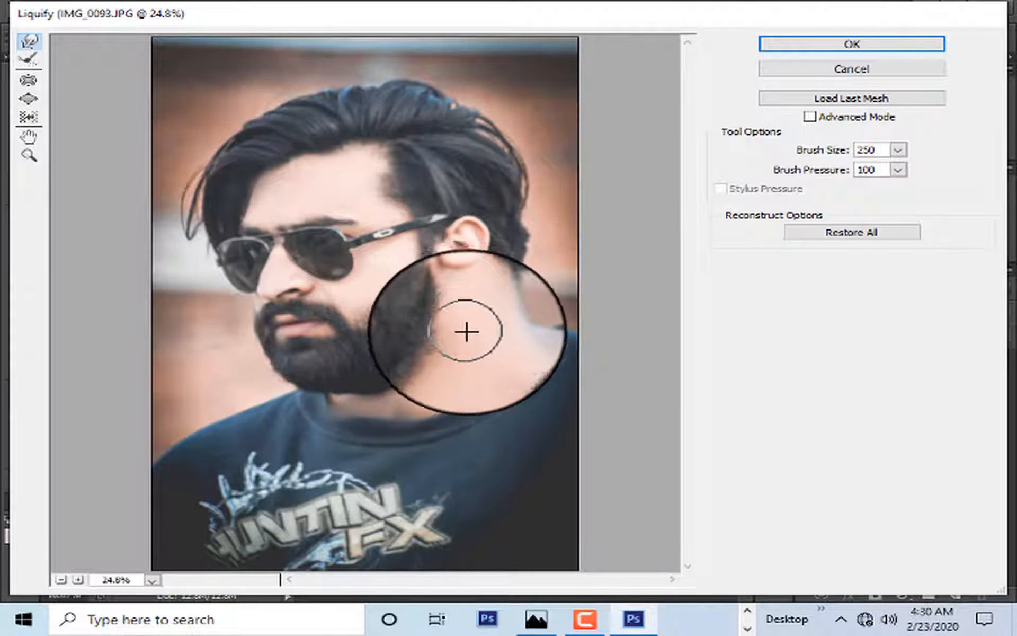
left_click_drag(461, 319, 465, 349)
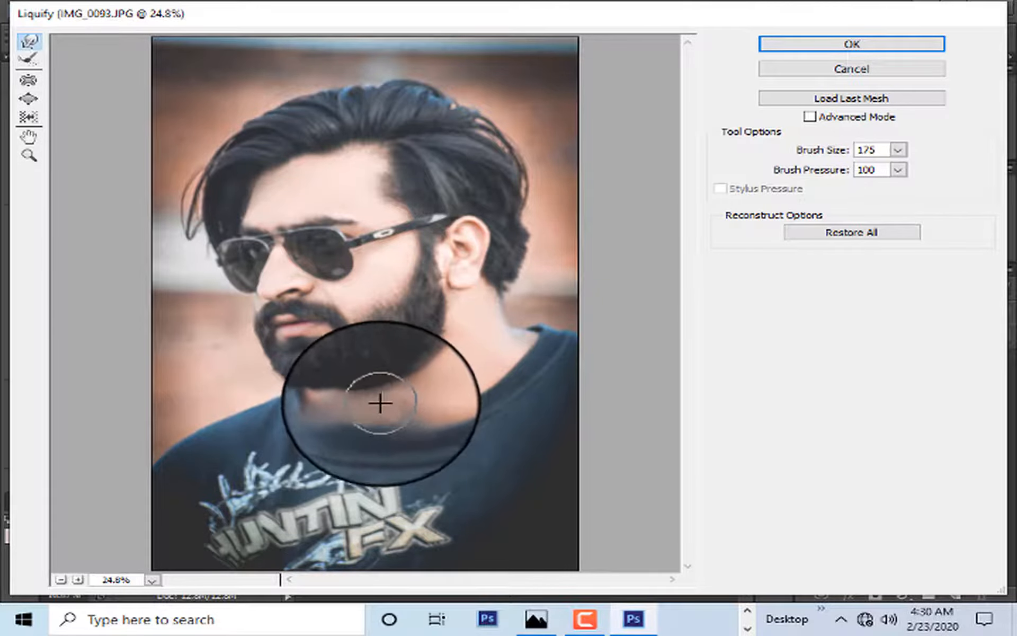
Enlarge the Forward Warp brush to 500 and reshape the area beneath the chin beside the shirt collar.
key("bracketright")
key("bracketright")
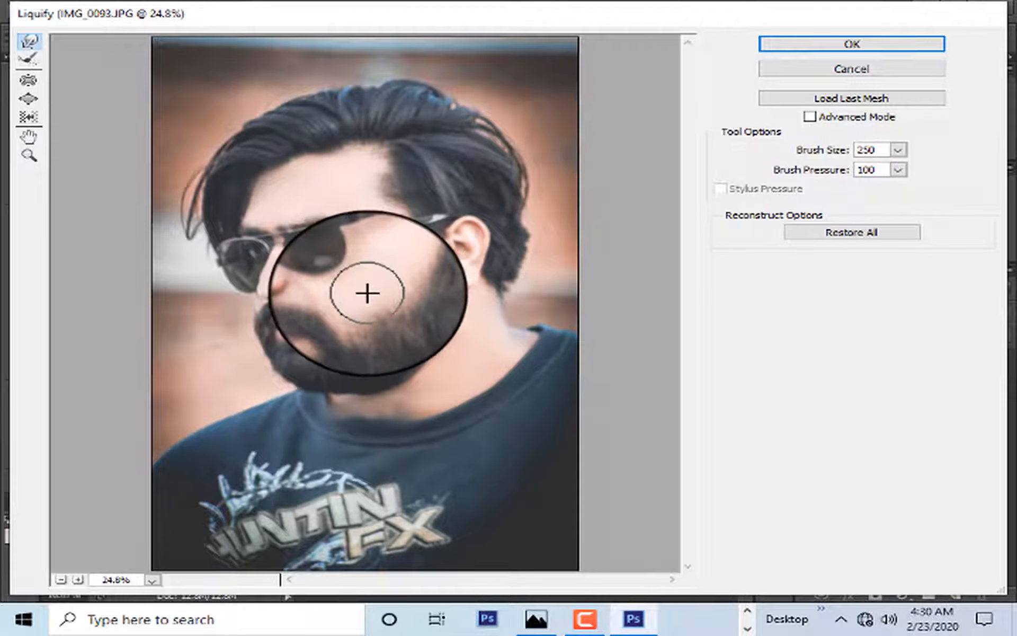
key("bracketright")
key("bracketright")
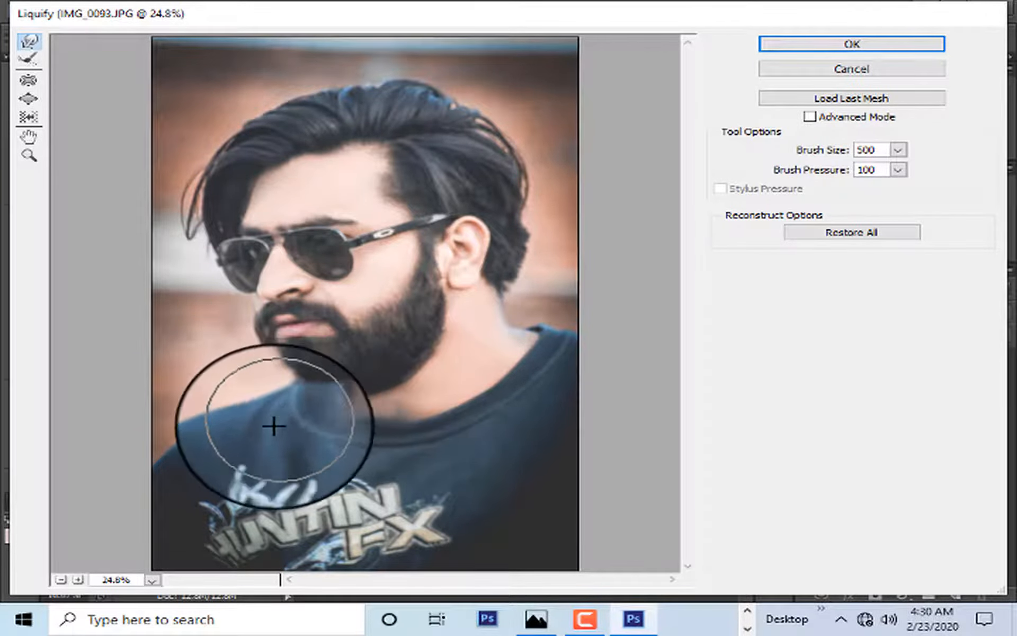
left_click_drag(274, 425, 349, 419)
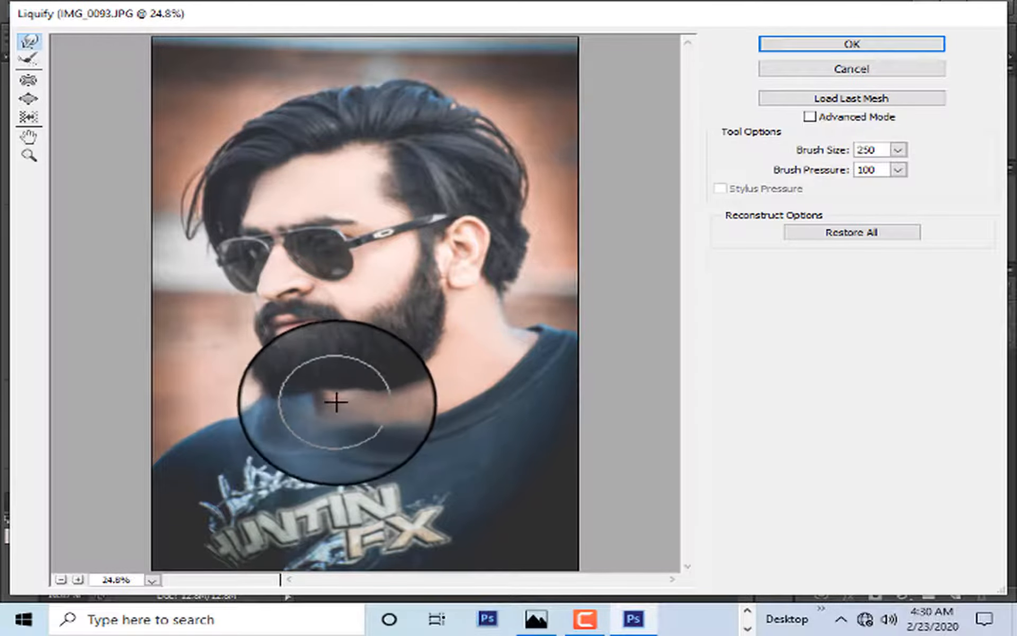
Lengthen the chin beard downward with the Forward Warp brush at sizes 200 and 250.
key("bracketleft")
key("bracketleft")
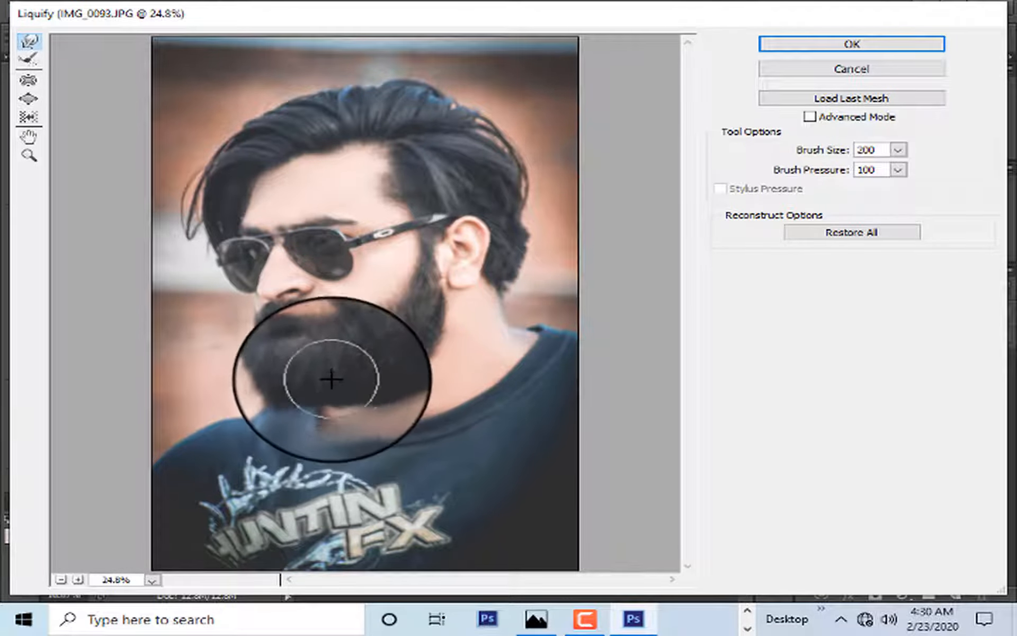
left_click_drag(340, 378, 348, 393)
key("bracketright")
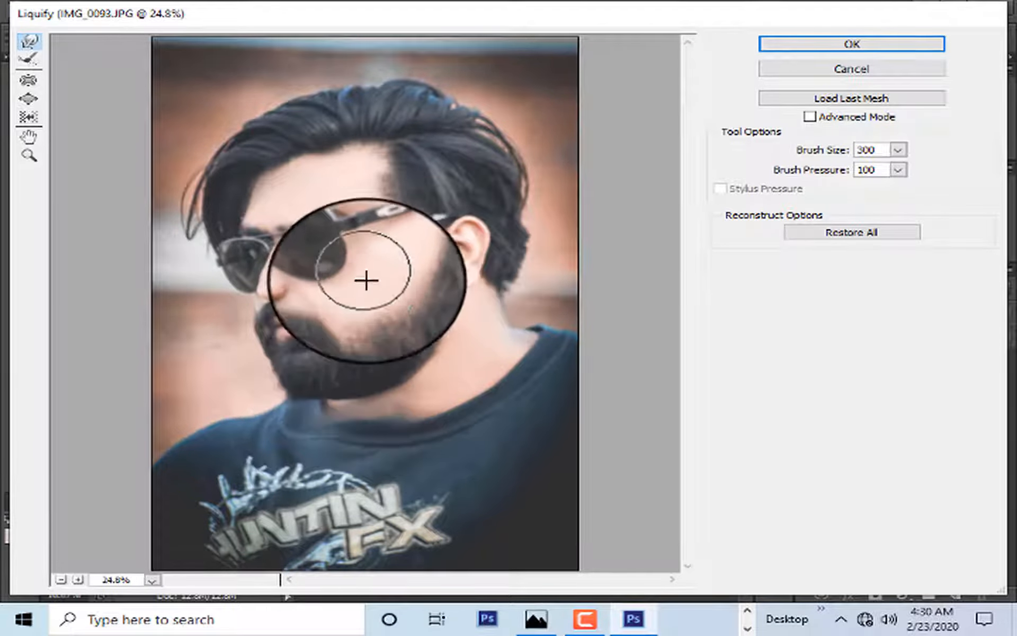
key("bracketleft")
key("bracketleft")
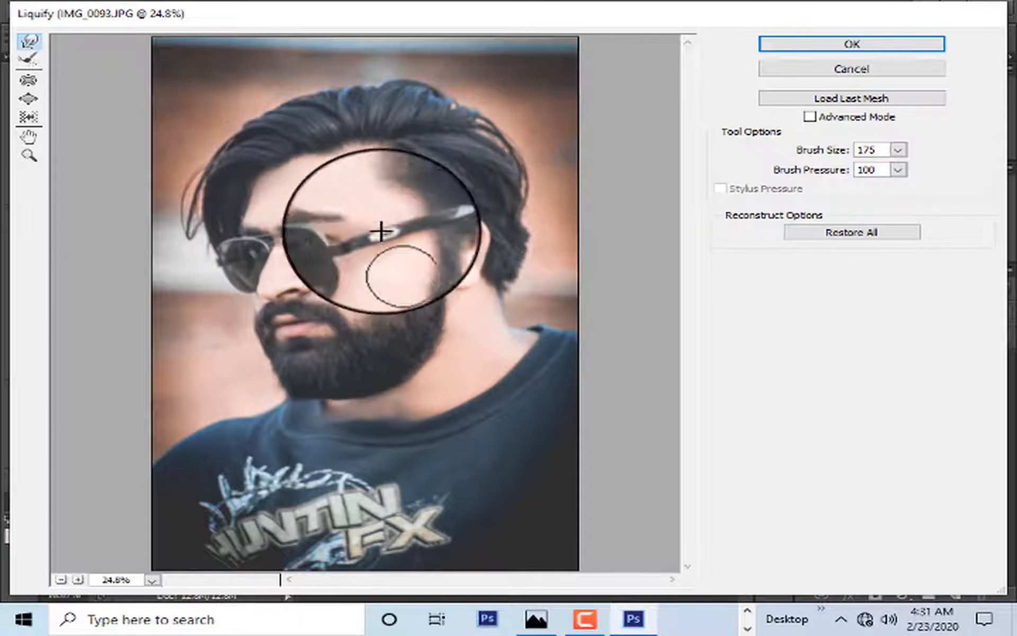
Push the hair at the back of the head inward with the Forward Warp brush at sizes 300 and 250.
key("bracketright")
key("bracketright")
key("bracketright")
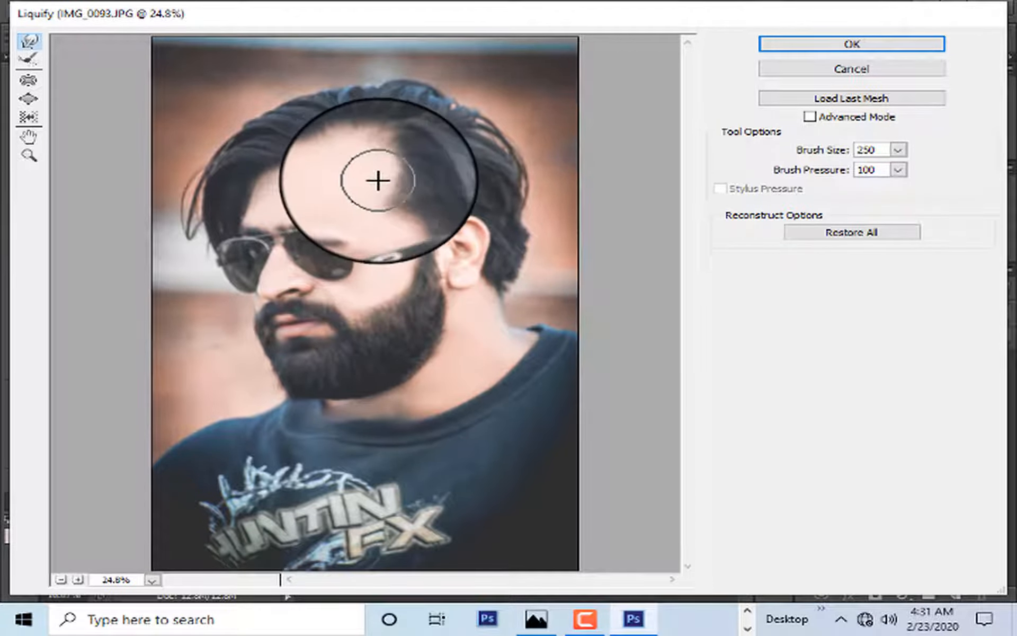
key("bracketright")
key("bracketright")
key("bracketright")
key("bracketright")
key("bracketright")
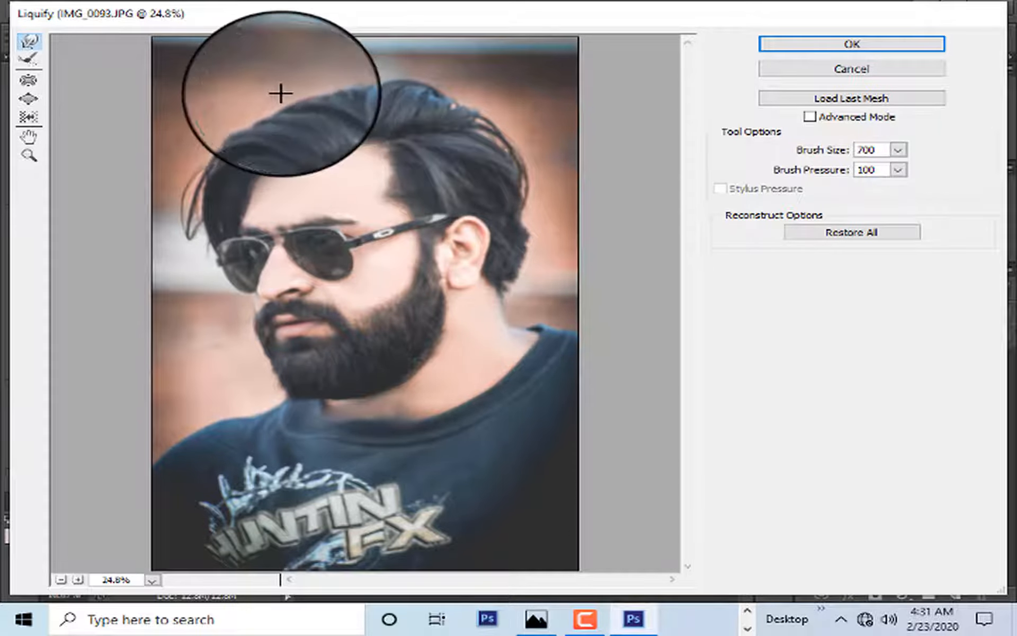
key("bracketleft")
key("bracketleft")
key("bracketleft")
key("bracketleft")
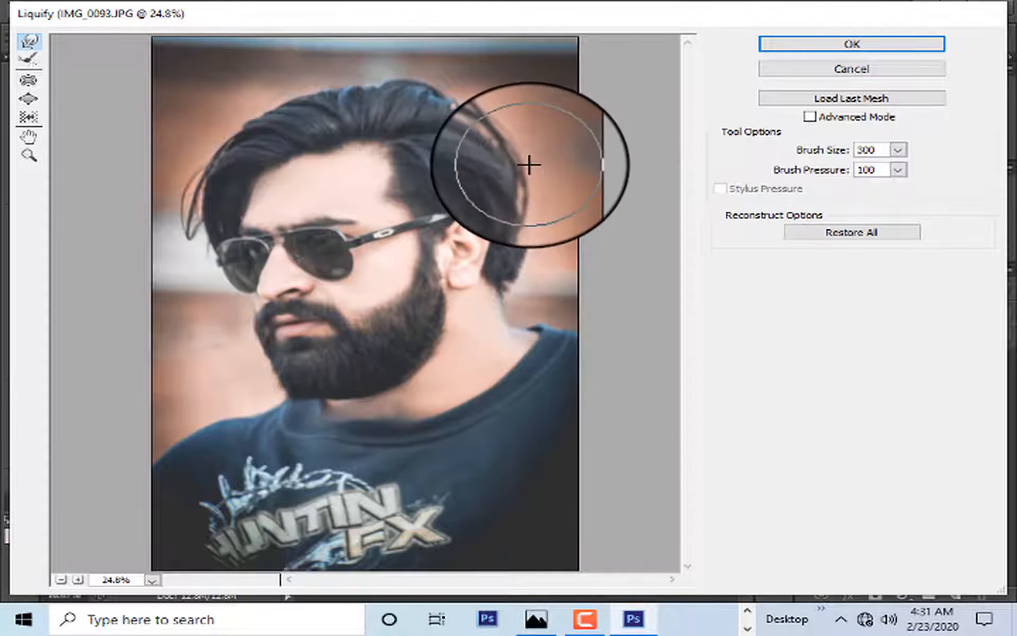
mouse_move(533, 165)
left_mouse_down()
mouse_move(517, 163)
mouse_move(521, 150)
left_mouse_up()
left_click_drag(549, 199, 527, 199)
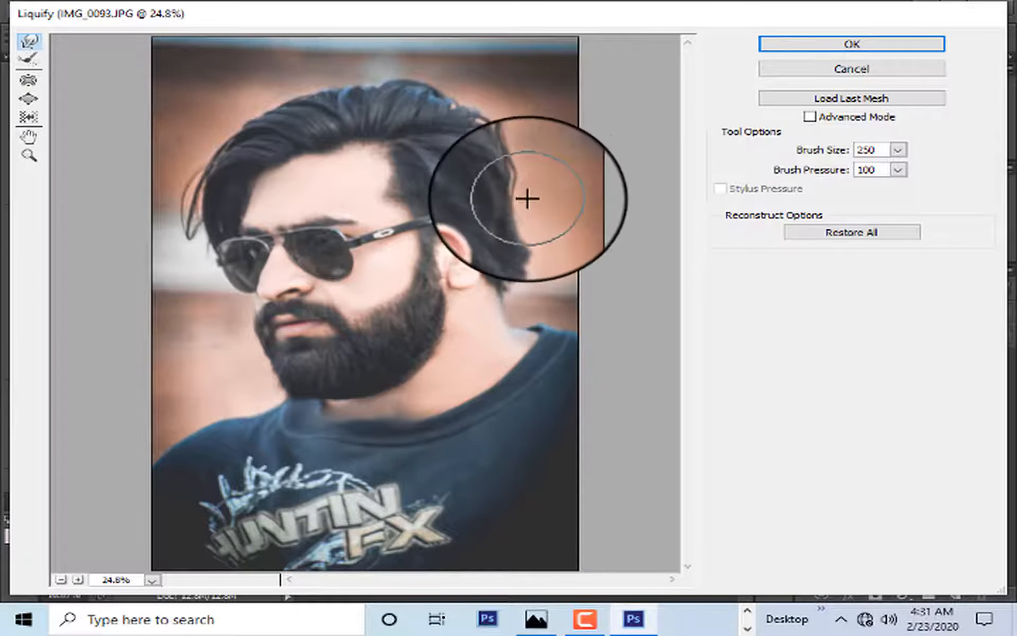
Tuck in the hair behind the ear with the Forward Warp brush at size 175.
key("bracketleft")
key("bracketleft")
key("bracketleft")
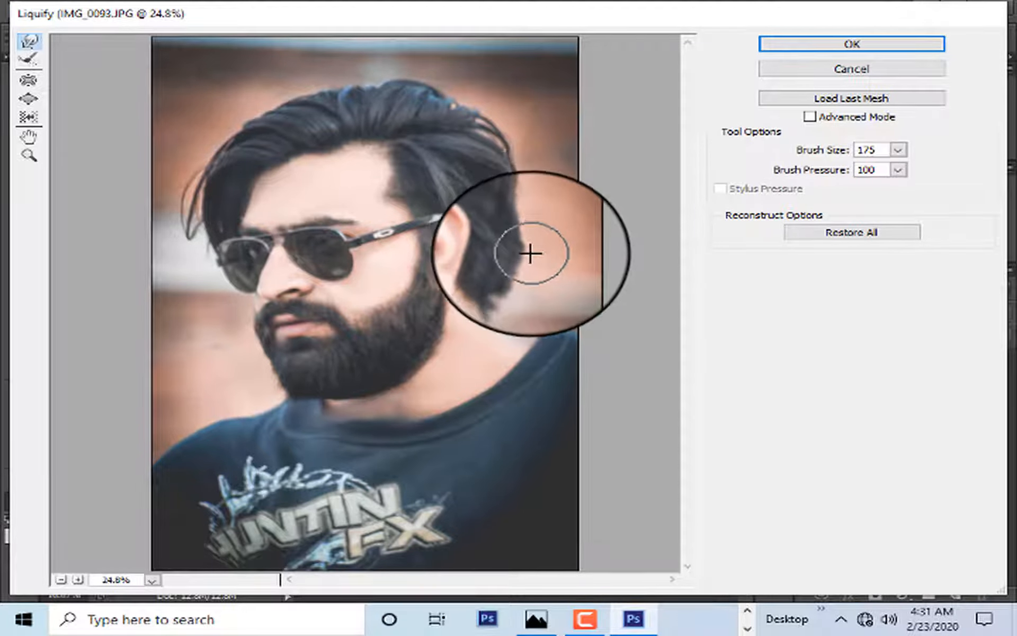
left_click_drag(529, 253, 516, 252)
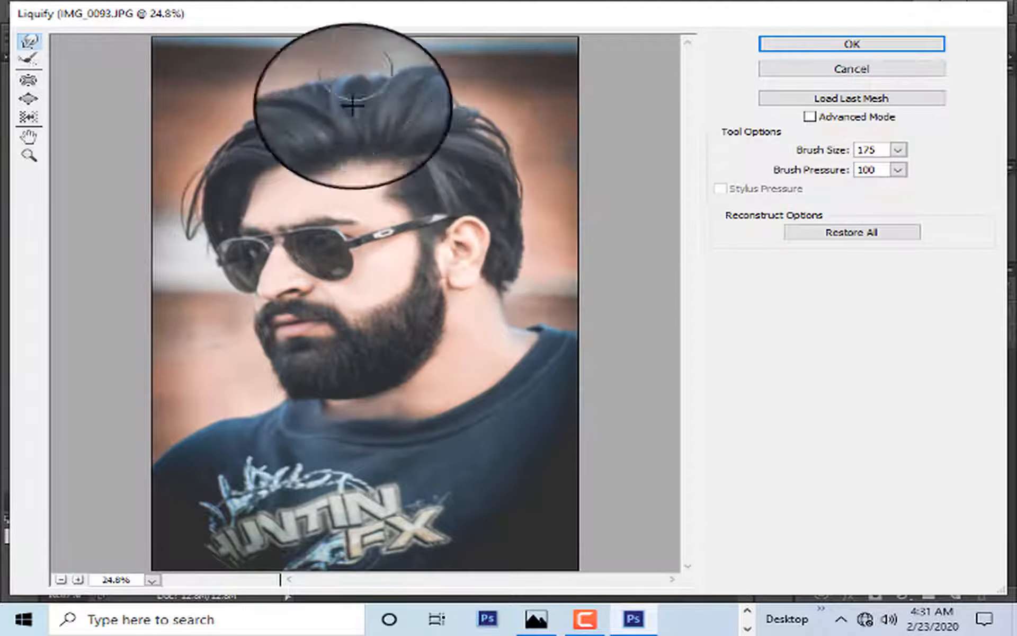
Raise the hair on top of the head and above the forehead with the Forward Warp brush at sizes 900 and 1000.
key("bracketright")
key("bracketright")
key("bracketright")
key("bracketright")
key("bracketright")
key("bracketright")
key("bracketright")
key("bracketright")
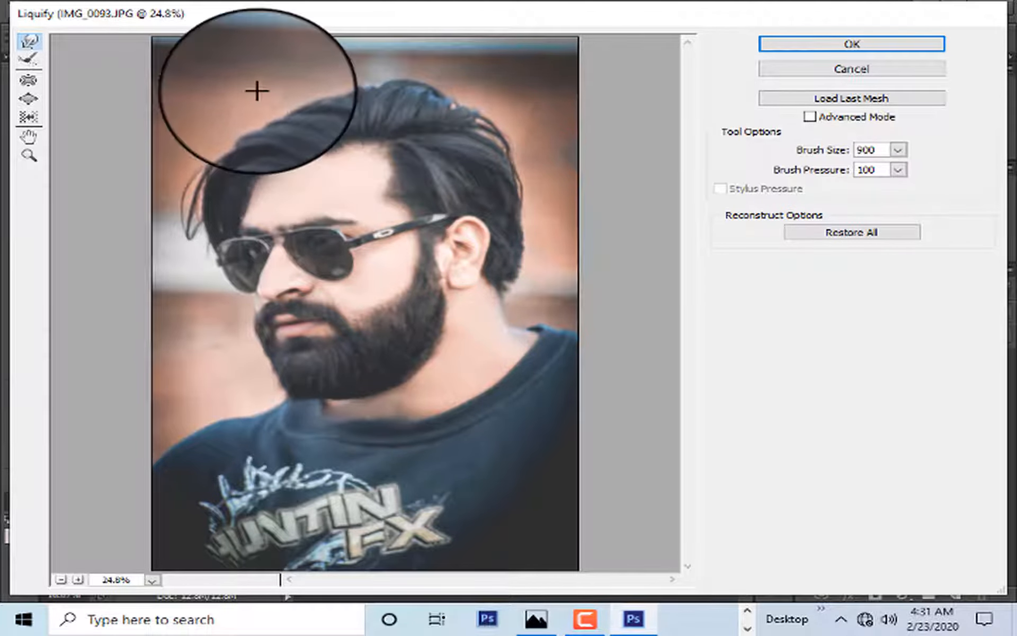
left_click_drag(246, 74, 234, 58)
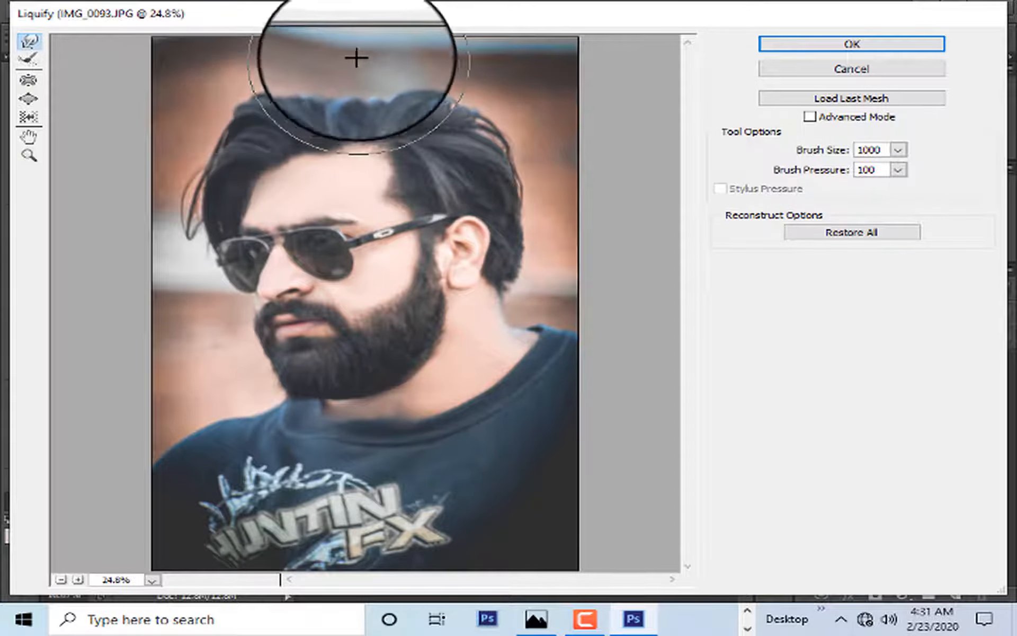
left_click_drag(357, 57, 365, 40)
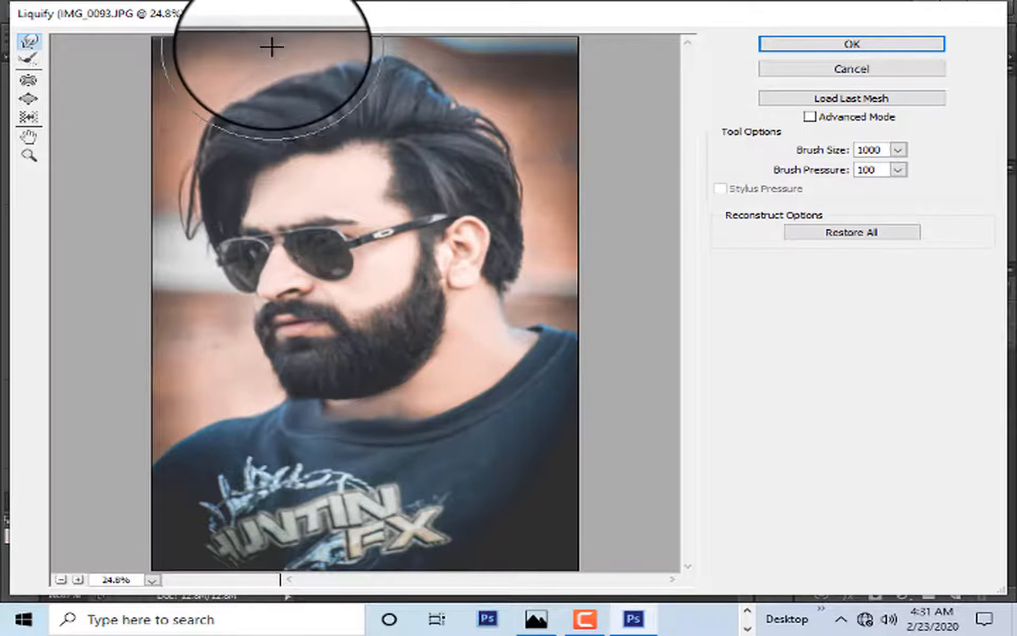
Even out the raised hair over the crown, reducing the Forward Warp brush size to 600 and 250.
key("bracketleft")
key("bracketleft")
key("bracketleft")
key("bracketleft")
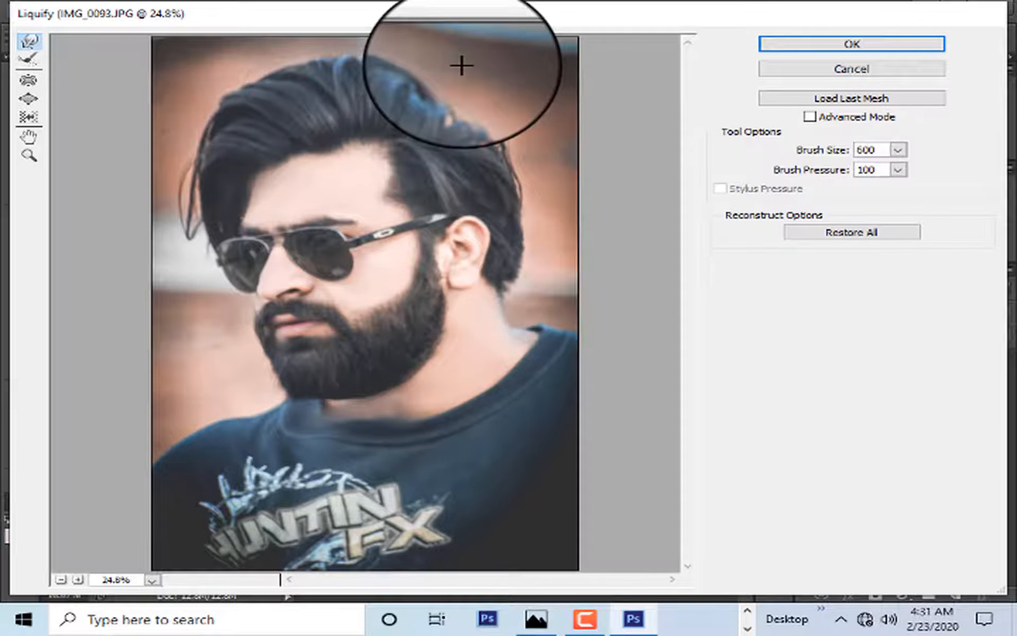
key("[")
key("[")
key("[")
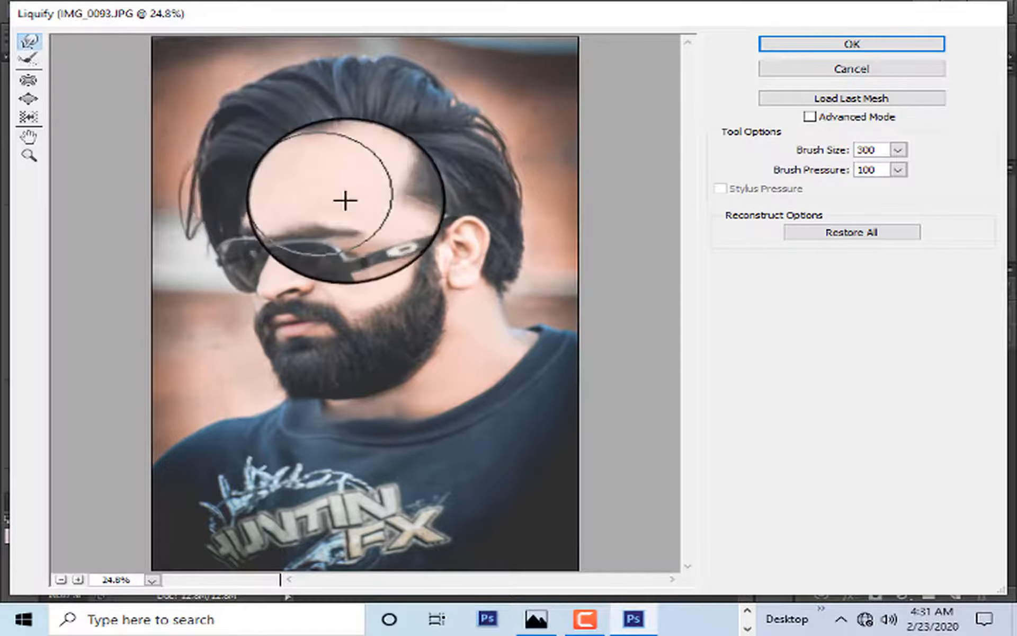
key("bracketleft")
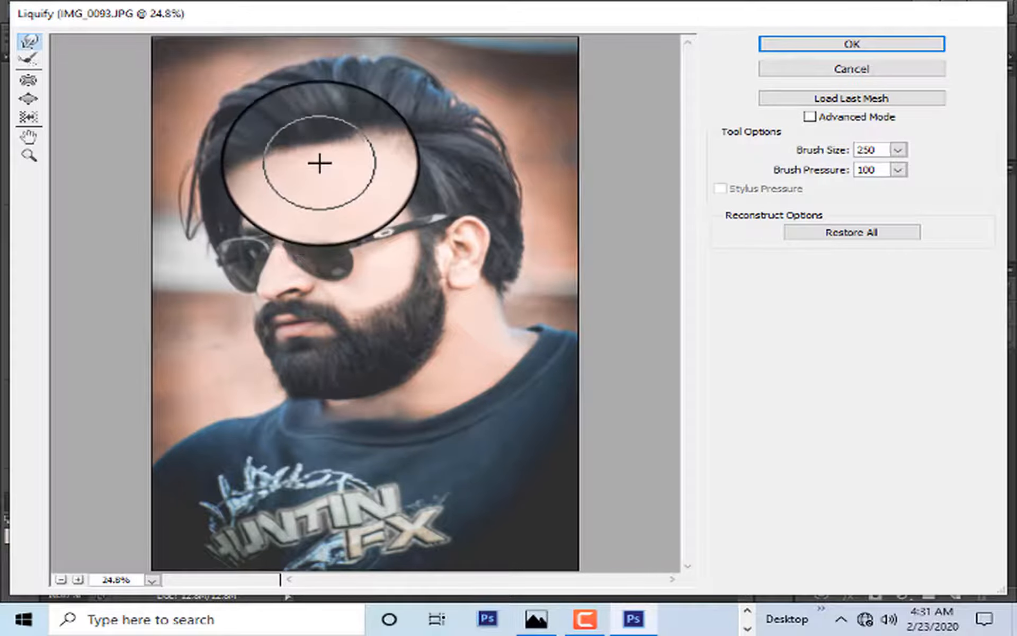
Pull the chin beard and collar area further down with the Forward Warp brush at sizes 800 and 1000.
key("bracketright")
key("bracketright")
key("bracketright")
key("bracketright")
key("bracketright")
key("bracketright")
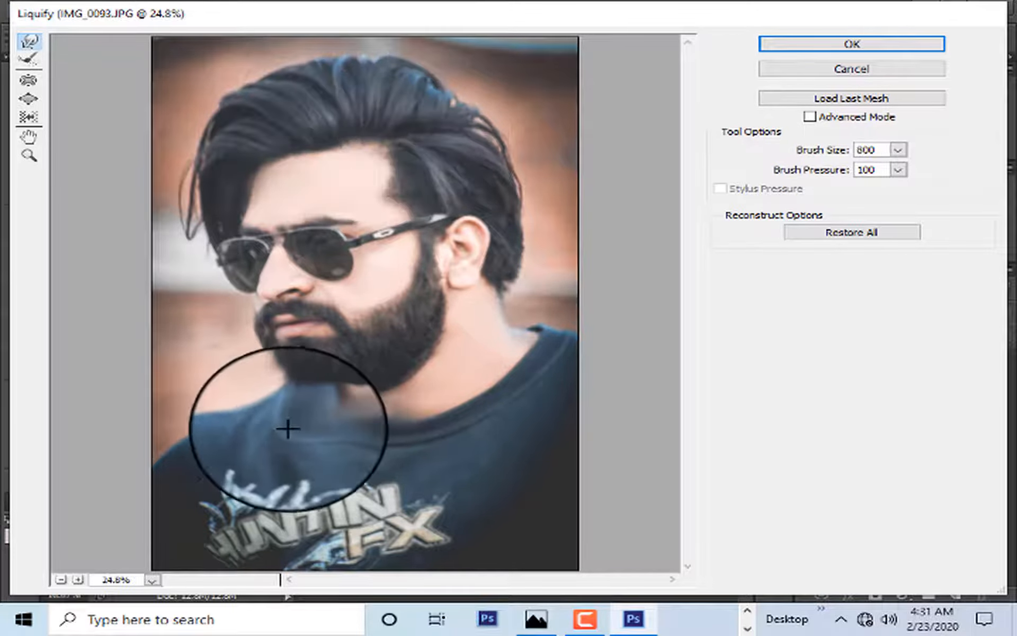
left_click_drag(286, 437, 274, 456)
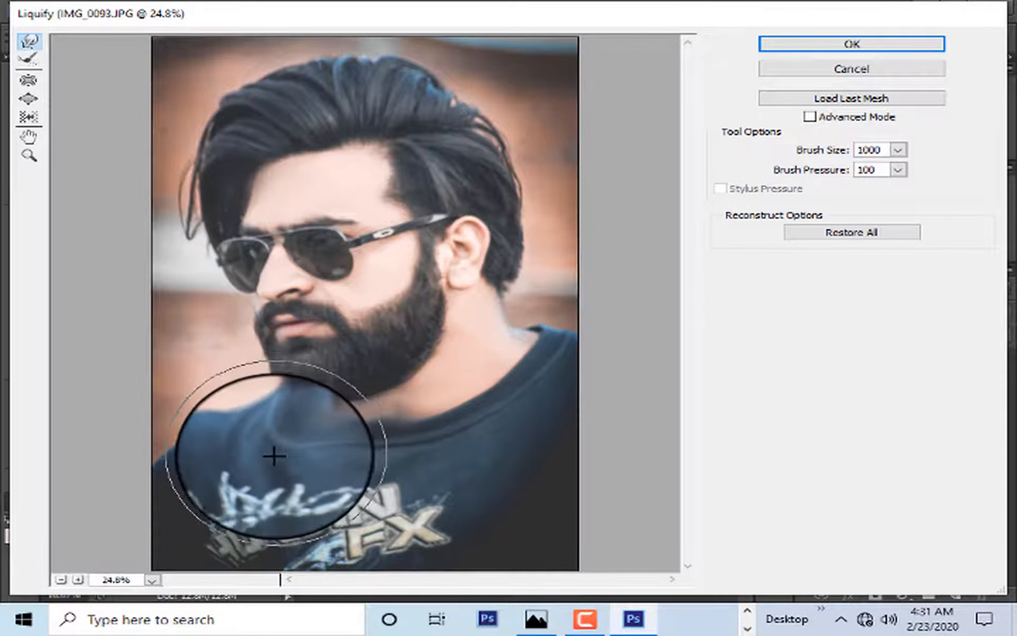
key("ctrl+z")
Push the front hair outward and upward to add volume, with the Forward Warp brush at size 800.
key("bracketleft")
key("bracketleft")
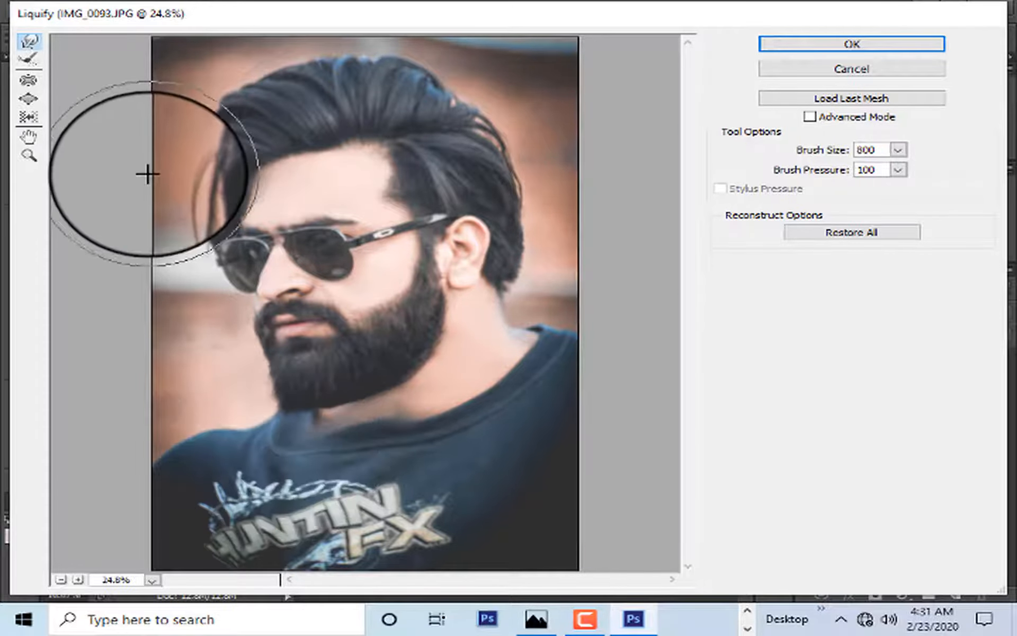
mouse_move(157, 127)
left_mouse_down()
mouse_move(218, 107)
mouse_move(203, 100)
mouse_move(258, 68)
mouse_move(258, 57)
mouse_move(300, 73)
mouse_move(304, 57)
mouse_move(360, 49)
left_mouse_up()
Reshape the hair along the back of the crown with the Forward Warp brush at size 500.
key("bracketleft")
key("bracketleft")
key("bracketleft")
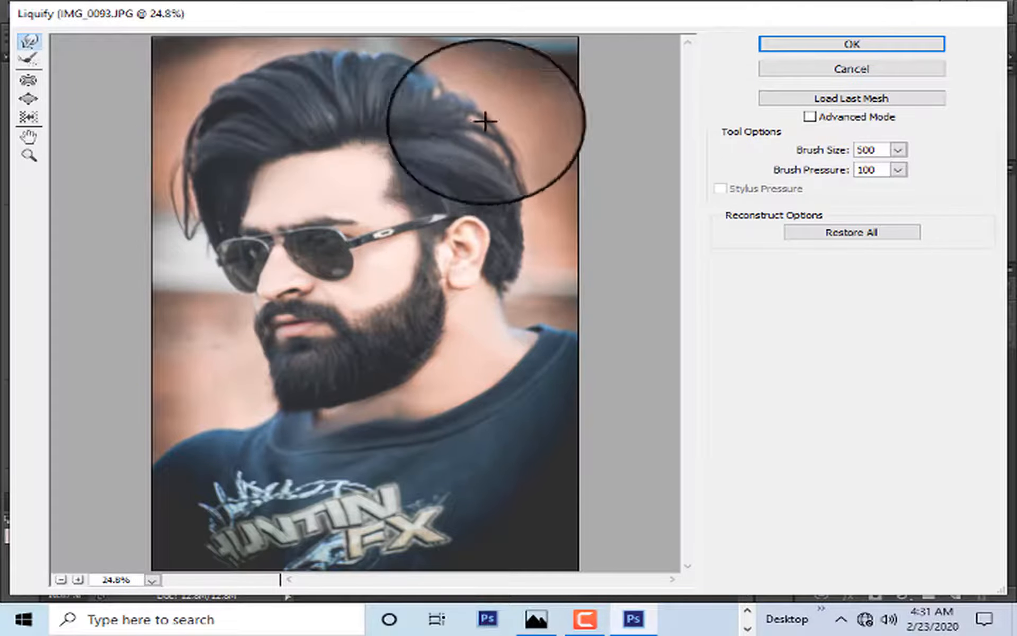
mouse_move(504, 174)
left_mouse_down()
mouse_move(491, 176)
mouse_move(490, 132)
mouse_move(470, 82)
mouse_move(486, 77)
left_mouse_up()
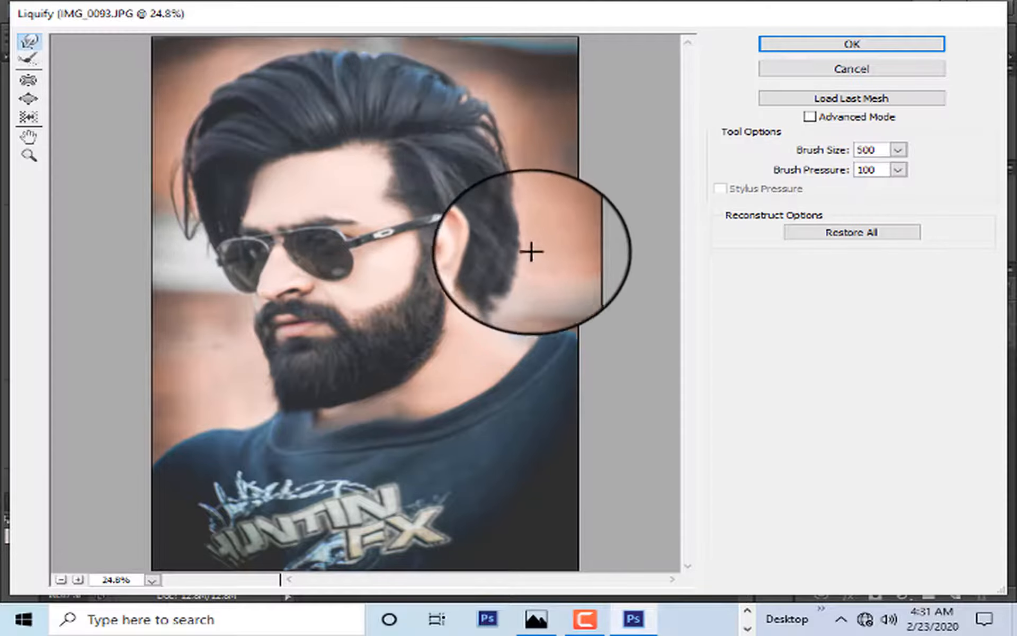
Refine the hair outline behind the ear down to the nape with the Forward Warp brush at size 250.
key("bracketleft")
key("bracketleft")
key("bracketleft")
key("bracketleft")
key("bracketleft")
left_click_drag(534, 260, 536, 239)
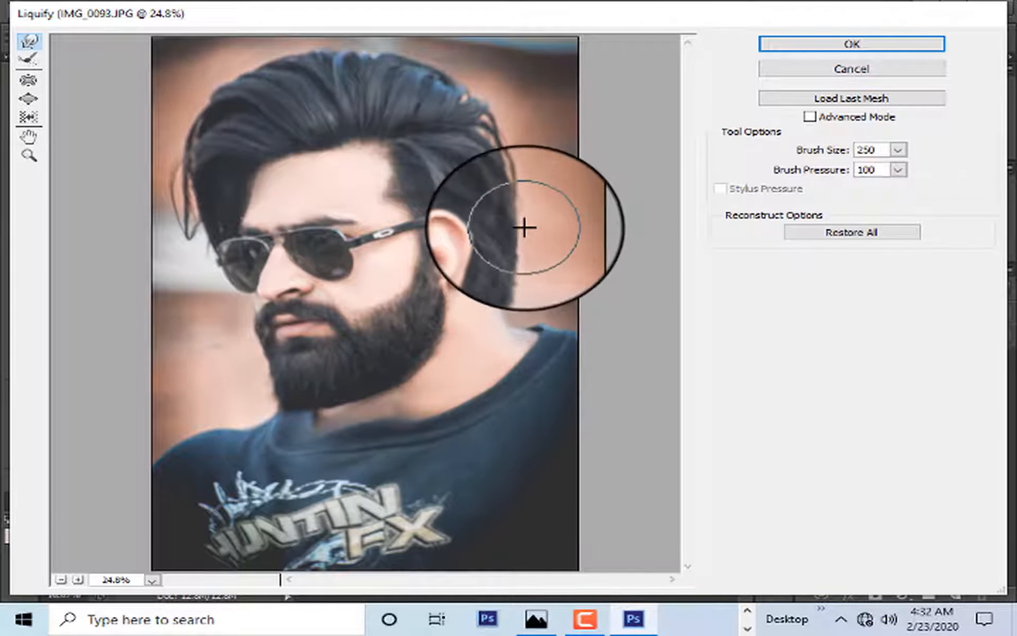
Widen the front hair beside the forehead with the Forward Warp brush at size 600, then reduce the size to 400.
key("bracketright")
key("bracketright")
key("bracketright")
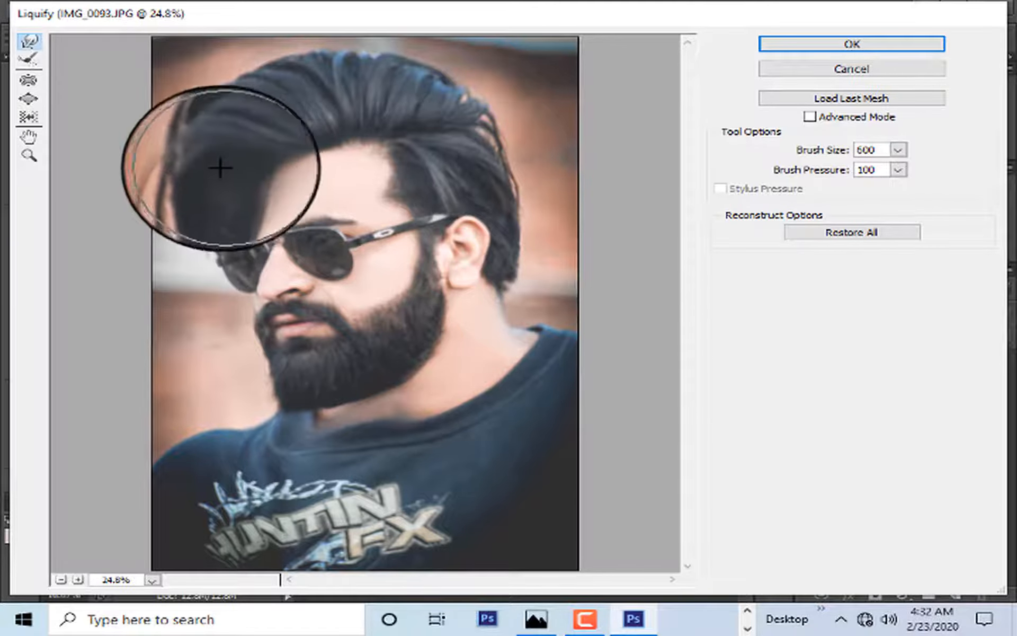
key("bracketleft")
key("bracketleft")
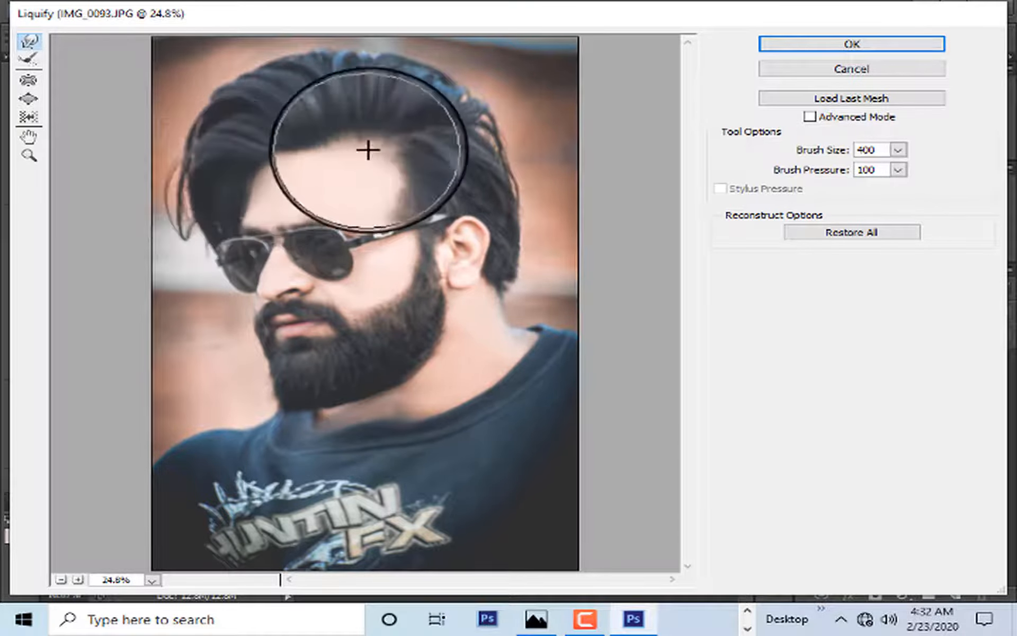
Push the hair above the forehead up toward the crown with the Forward Warp brush at size 700.
key("bracketright")
key("bracketright")
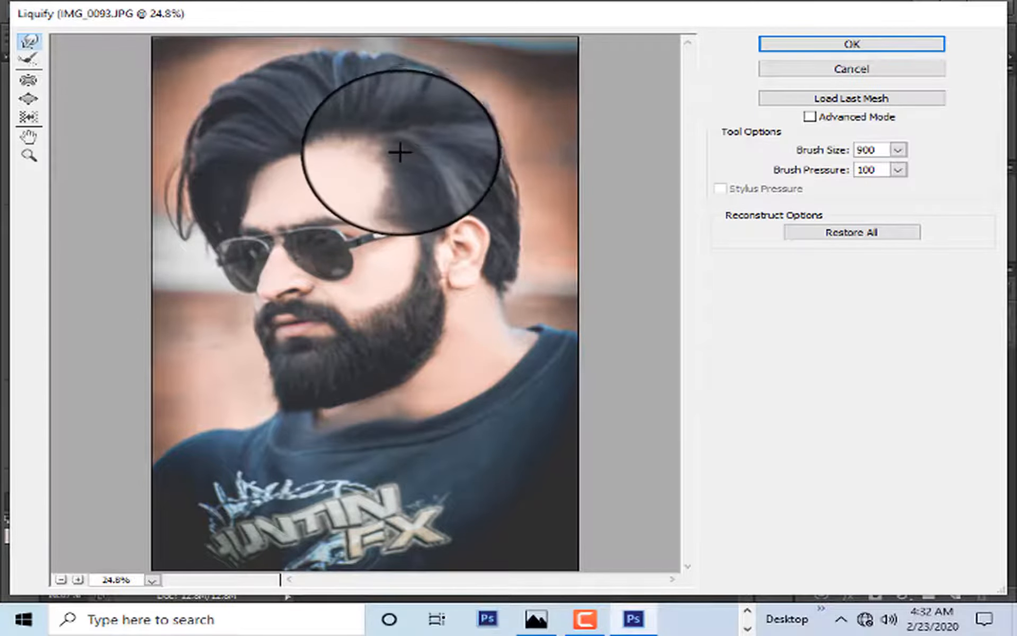
key("bracketleft")
left_click_drag(398, 144, 373, 122)
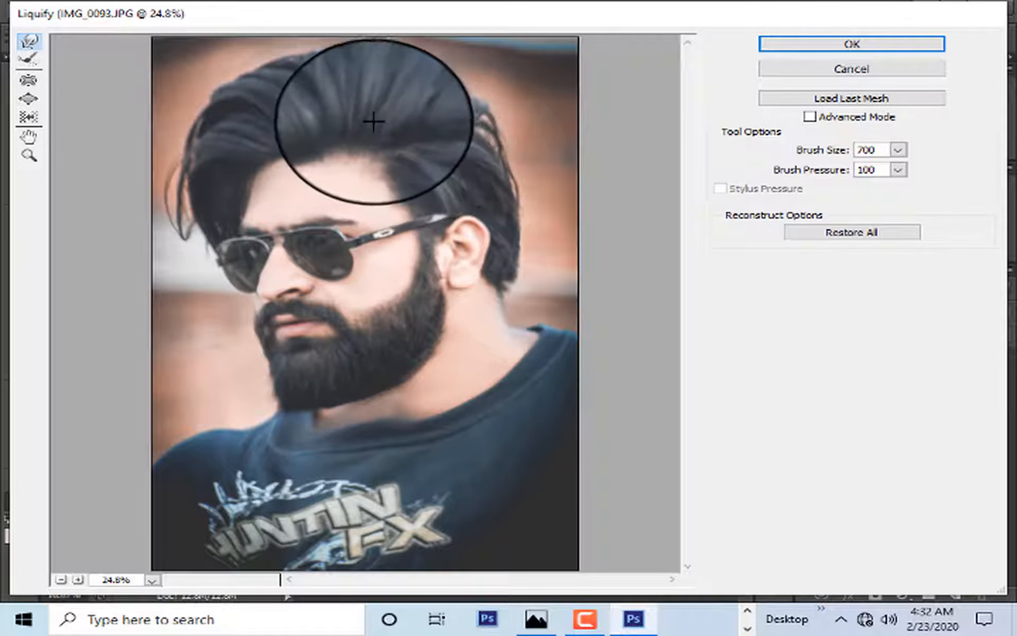
Shape the top hair from the front toward the crown with the Forward Warp brush at size 500, then set the size to 600.
key("bracketright")
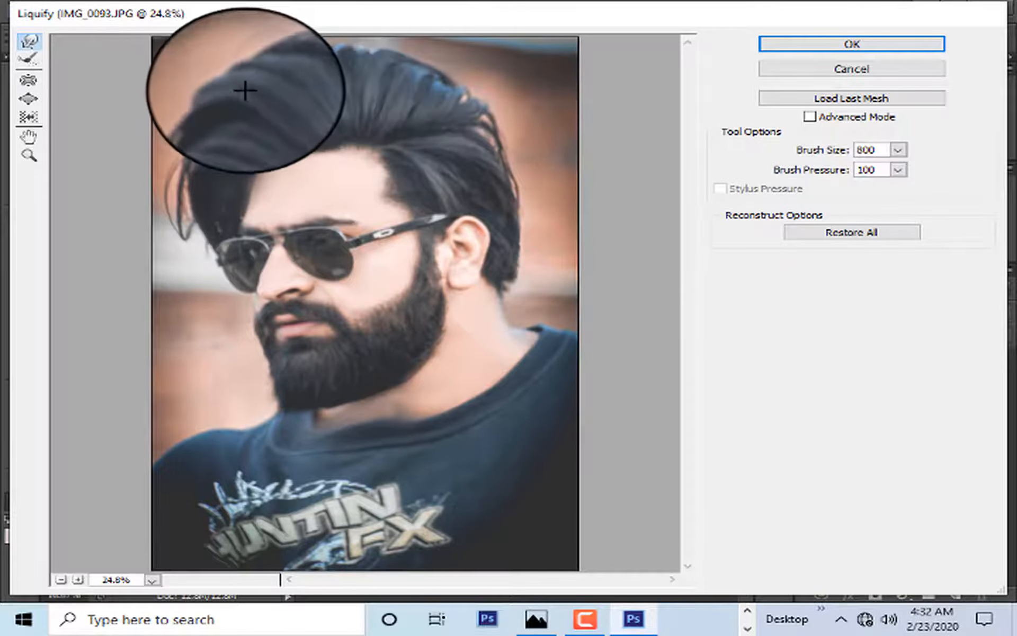
key("bracketleft")
key("bracketleft")
key("bracketleft")
mouse_move(247, 110)
left_mouse_down()
mouse_move(332, 108)
mouse_move(334, 95)
mouse_move(363, 82)
left_mouse_up()
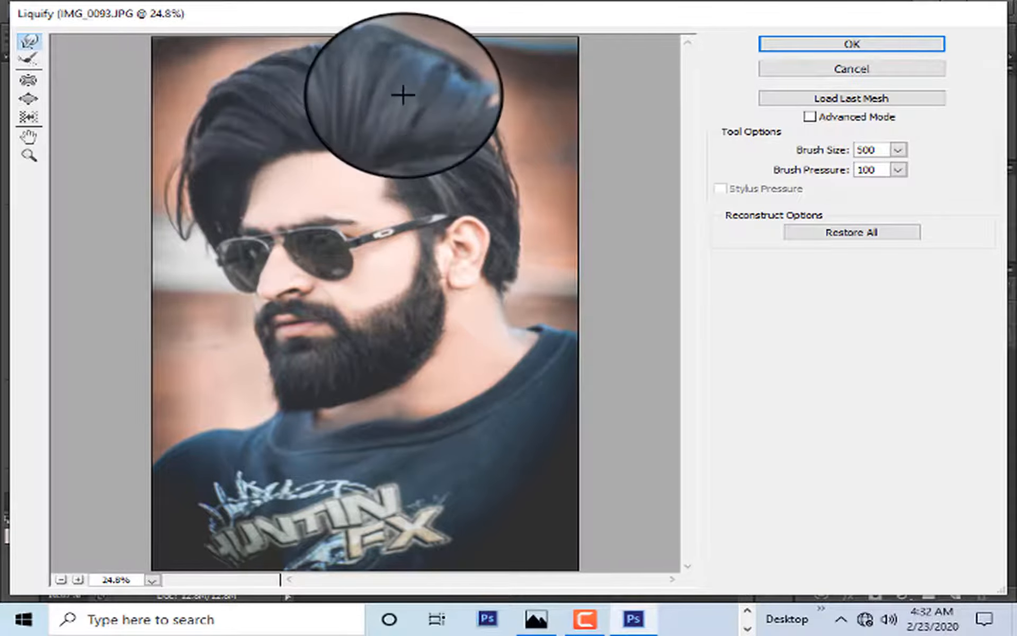
key("bracketright")
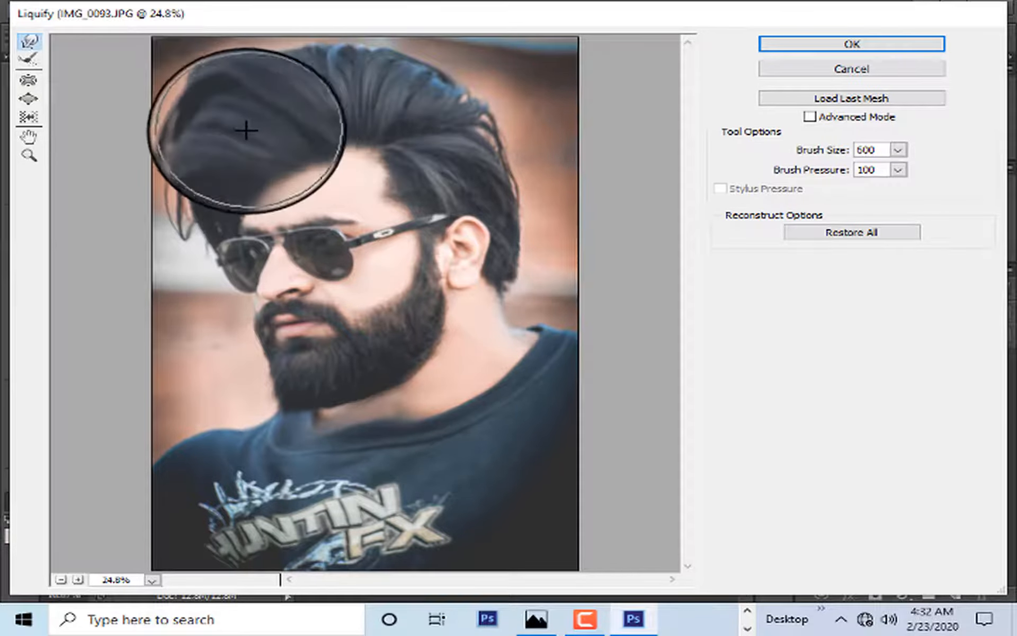
Refine the front hair and the hair behind the ear with the Forward Warp brush, reducing its size to 250.
key("bracketright")
key("bracketright")
key("bracketleft")
key("bracketleft")
key("bracketleft")
key("bracketleft")
key("bracketleft")
key("bracketleft")
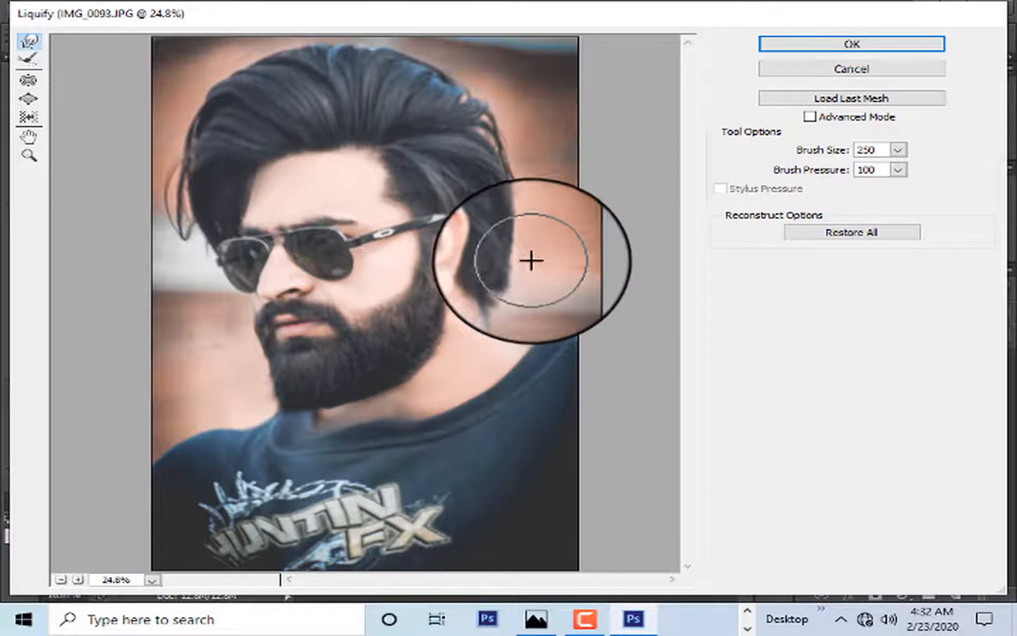
Finish shaping the hair with the Forward Warp brush enlarged to size 500 and apply the Liquify changes.
key("bracketleft")
key("bracketright")
key("bracketright")
key("bracketright")
key("bracketright")
key("bracketright")
key("bracketright")
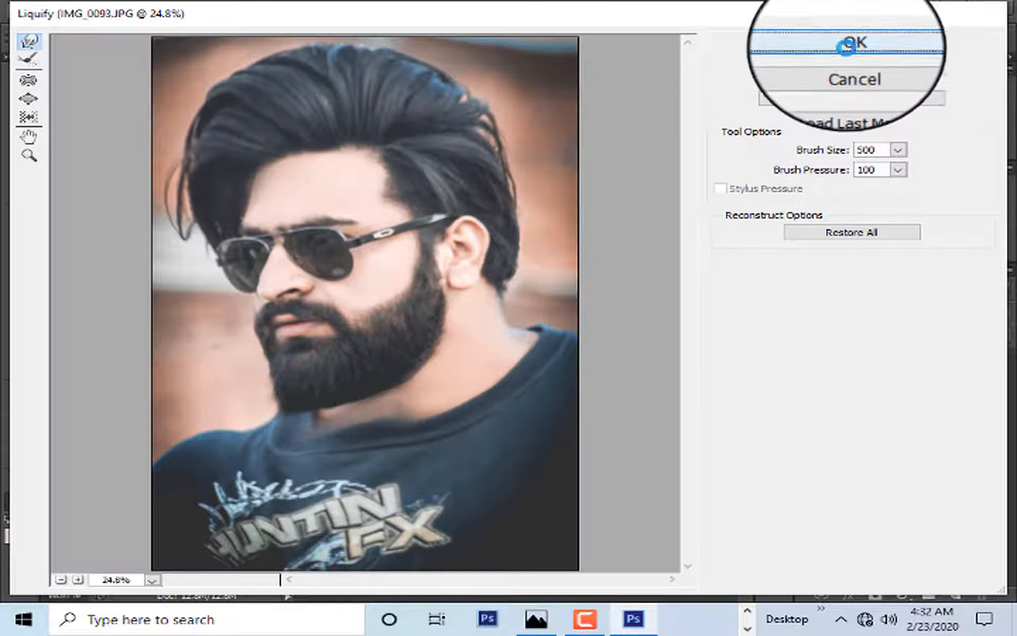
key("Return")
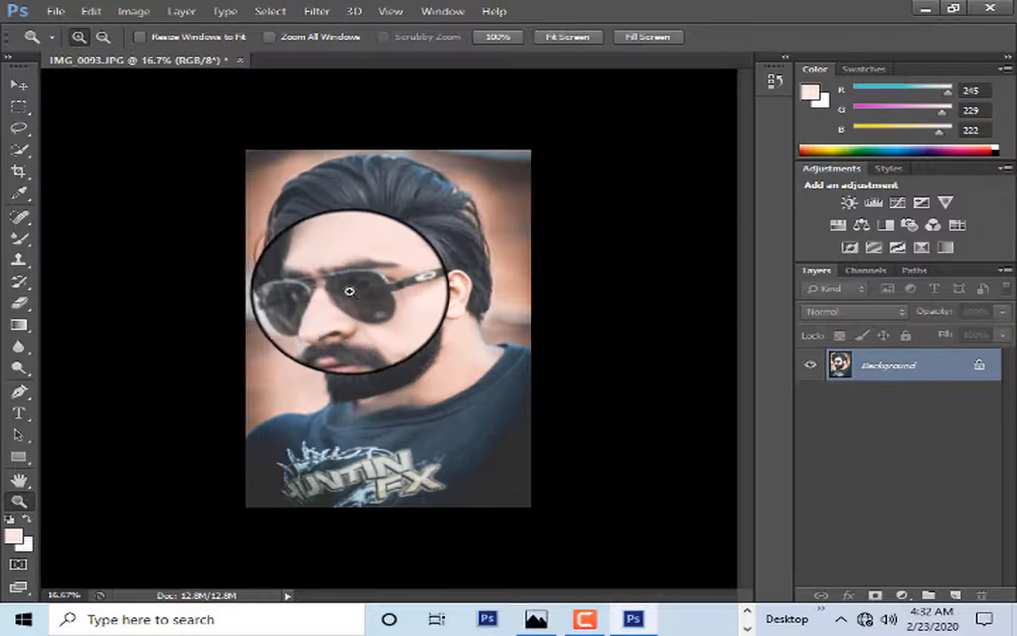
Try to cover the loose hair strands beside the forehead with background, using the Clone Stamp at size 100.
left_click(350, 291)
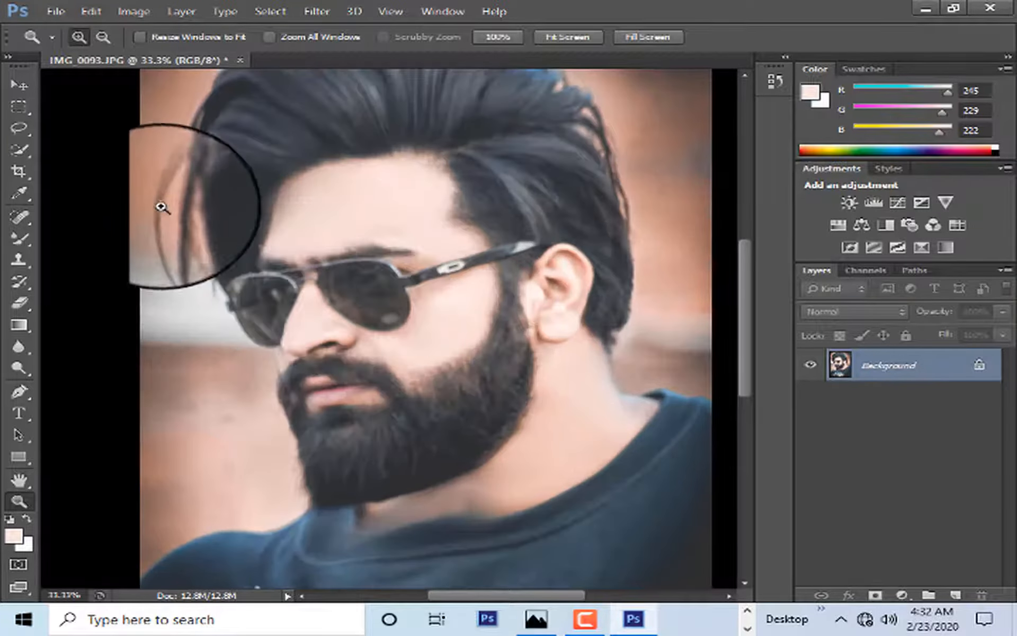
left_click(21, 245)
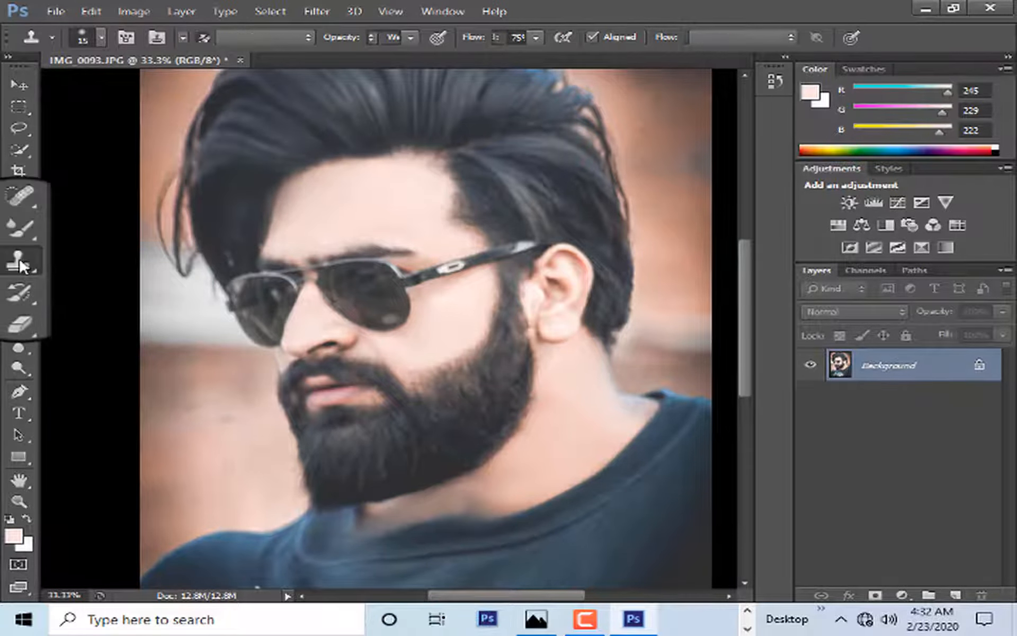
left_click(19, 259)
left_click(79, 255)
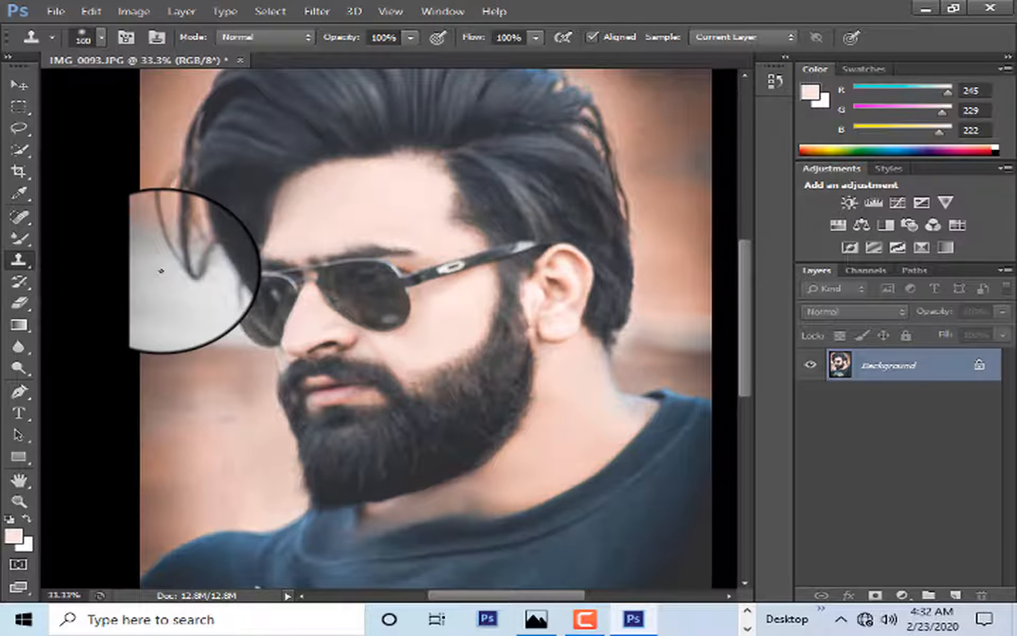
left_click(159, 125, "alt")
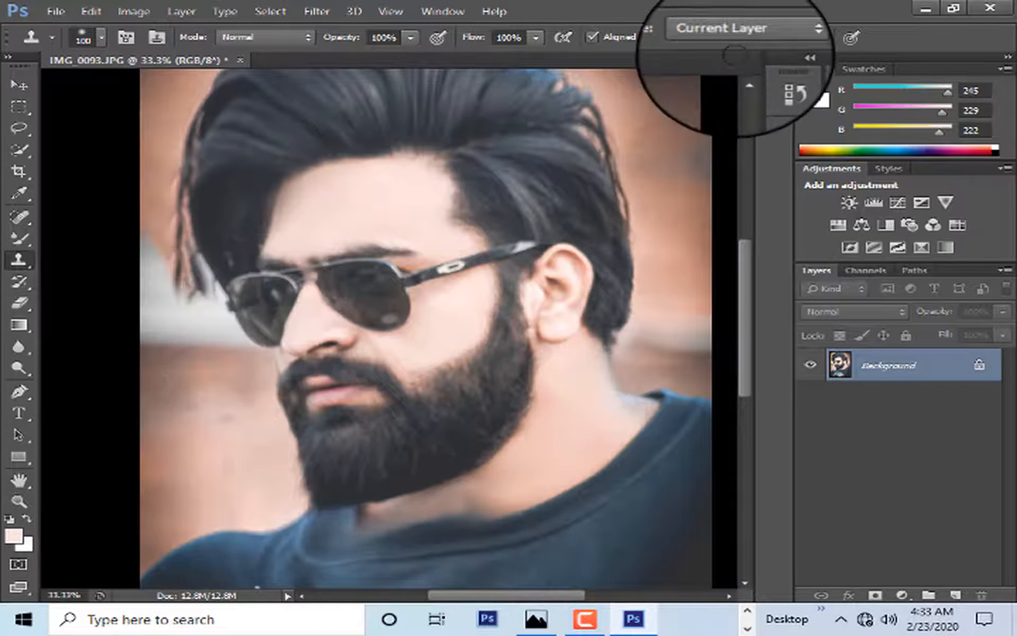
Revert the photo to the first Clone Stamp state in the history.
left_click(786, 57)
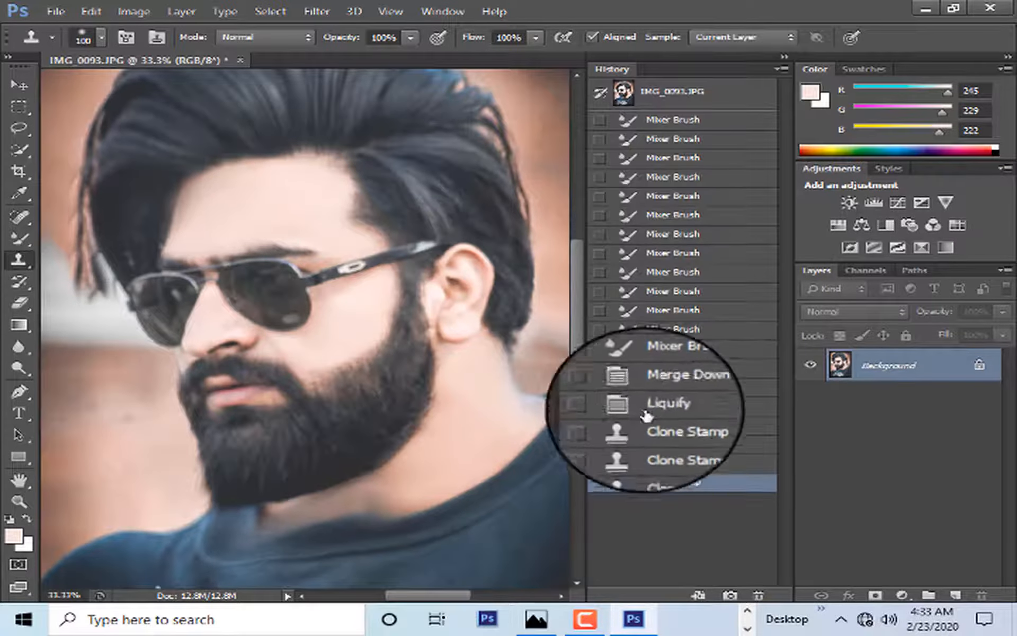
left_click(657, 462)
left_click(657, 443)
left_click(657, 424)
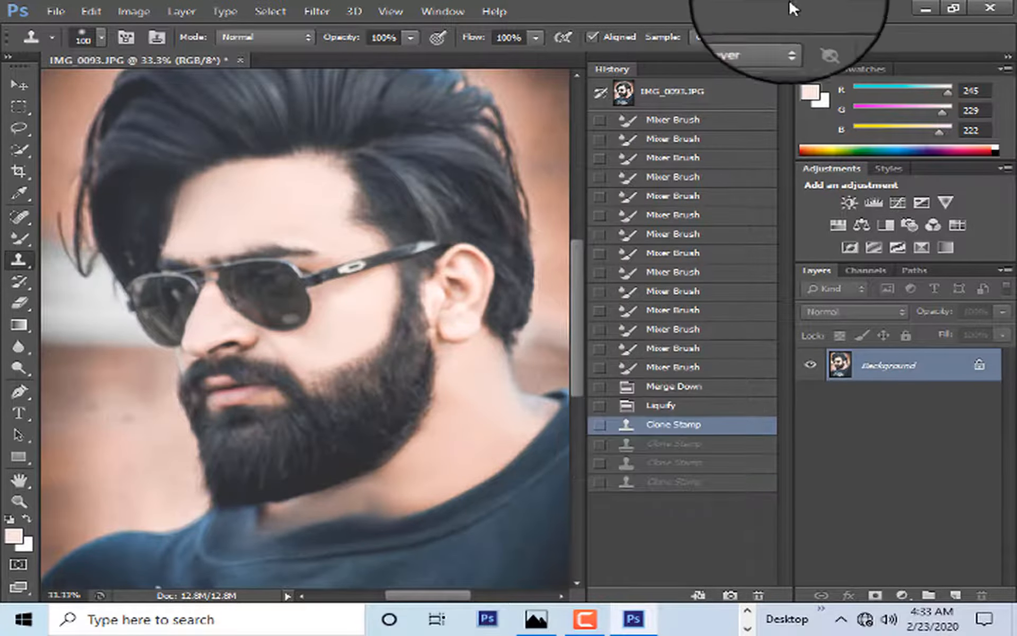
left_click(787, 70)
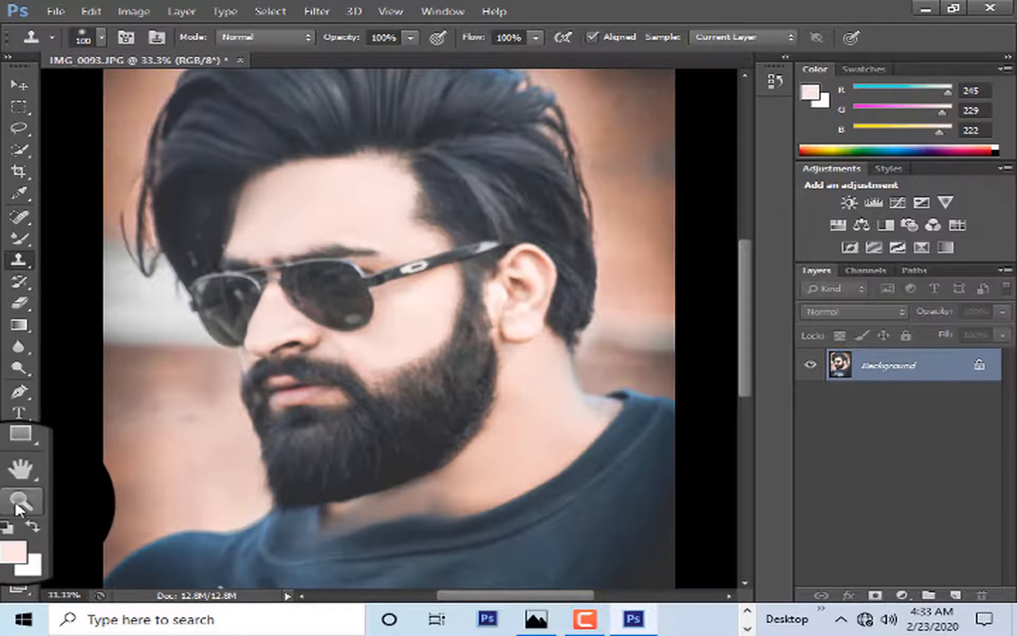
Remove the loose hair strands beside the forehead with the Clone Stamp at size 150, using the surrounding background.
left_click(19, 501)
right_click(328, 217)
left_click(398, 302)
right_click(284, 136)
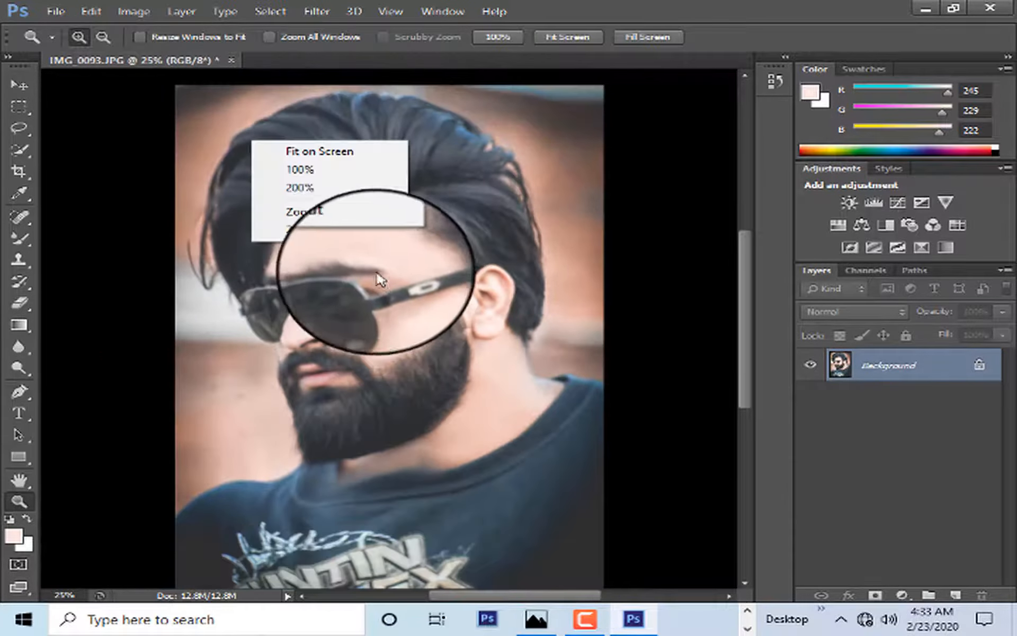
left_click(328, 231)
left_click(289, 300)
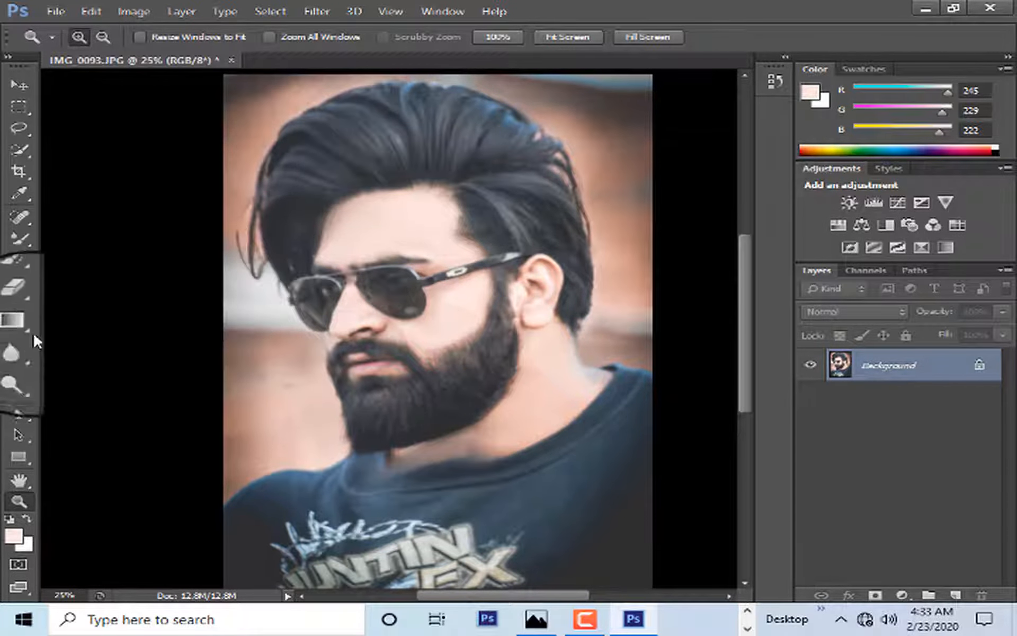
left_click(22, 259)
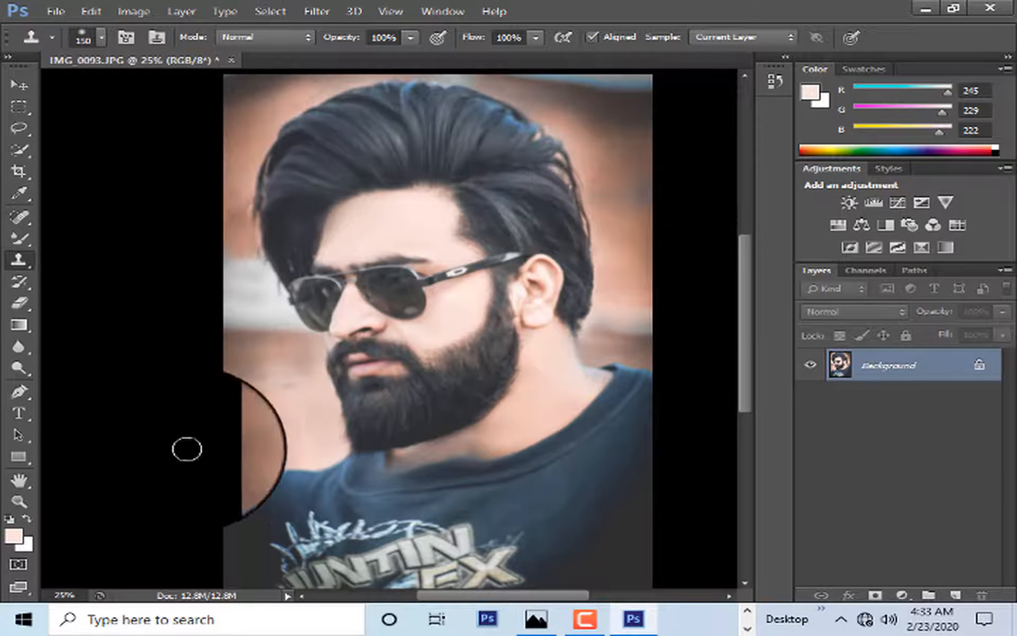
Add a Color Lookup adjustment layer above the Background and load 2Strip.look as its 3D LUT.
left_click(19, 501)
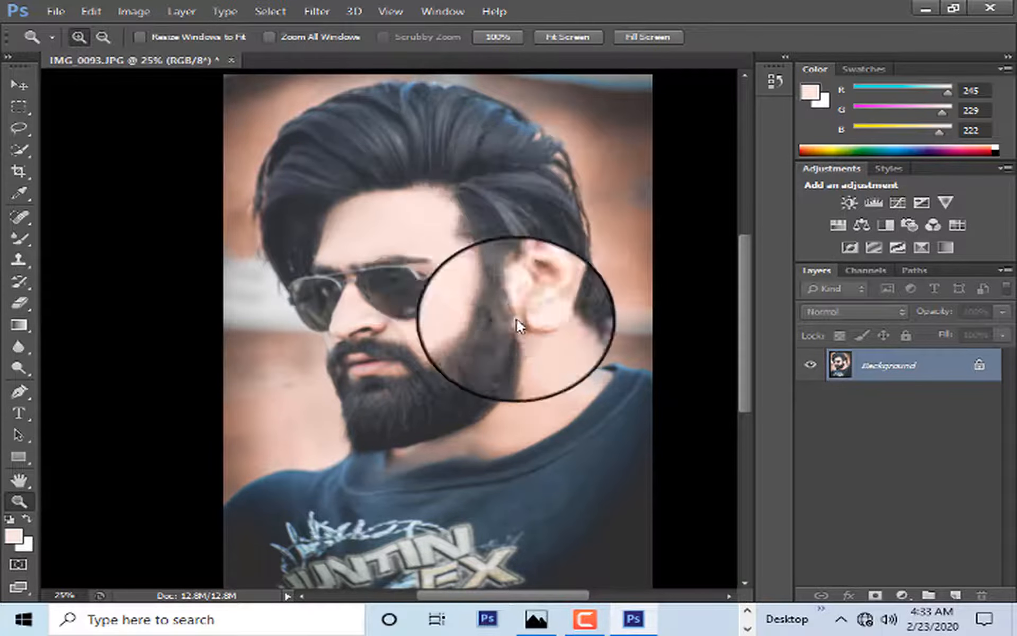
right_click(375, 238)
left_click(477, 333)
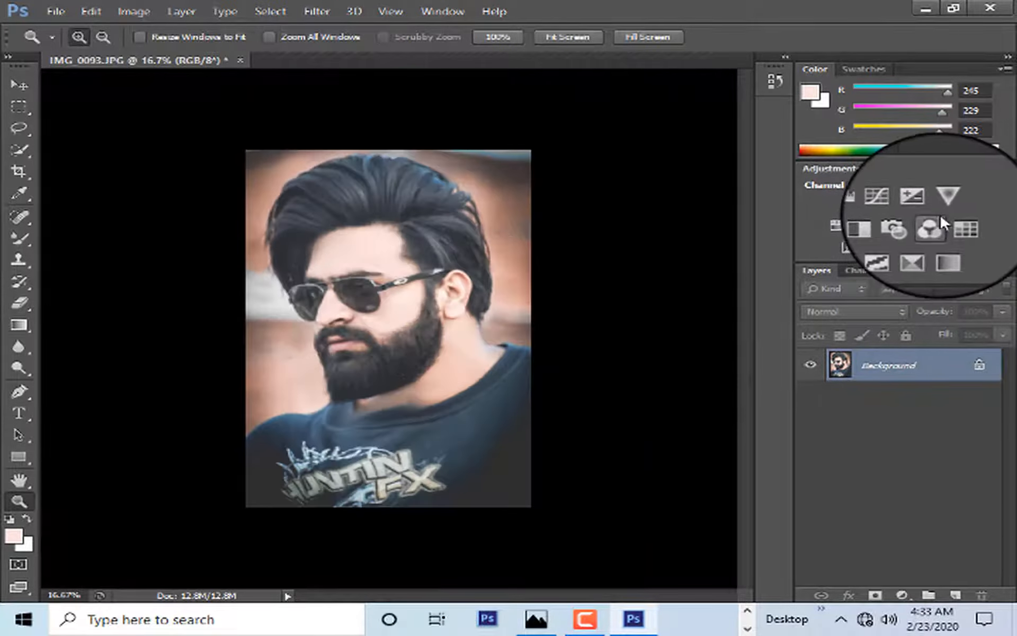
left_click(954, 229)
left_click(704, 377)
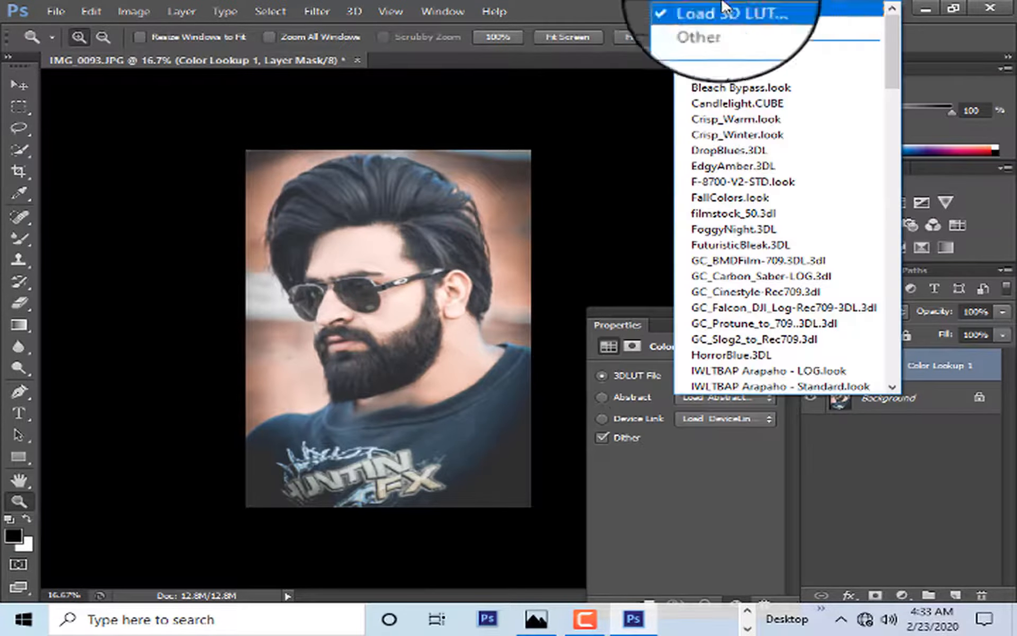
left_click(751, 61)
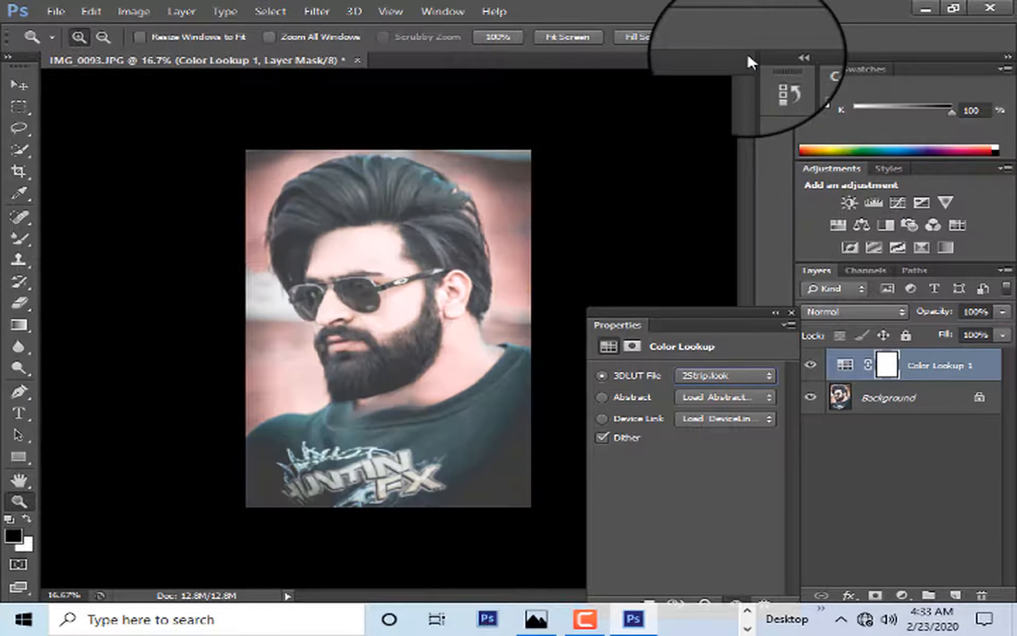
Try the successive 3D LUT presets on the Color Lookup layer and settle on filmstock_50.3dl.
key("Down")
key("Down")
key("Down")
key("Down")
key("Down")
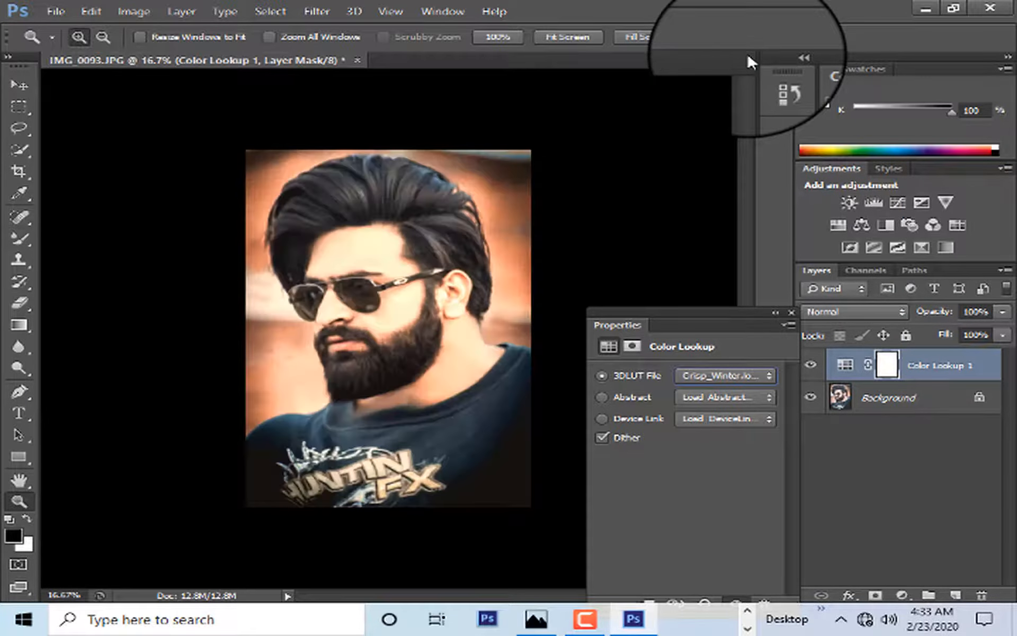
key("Down")
key("Down")
key("Down")
key("Down")
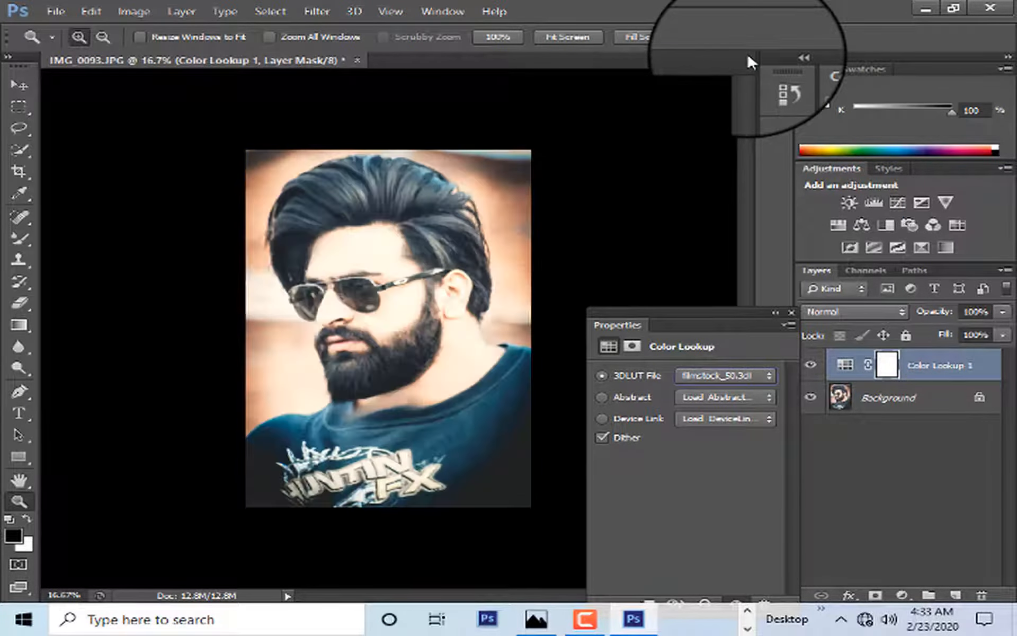
key("Down")
key("Up")
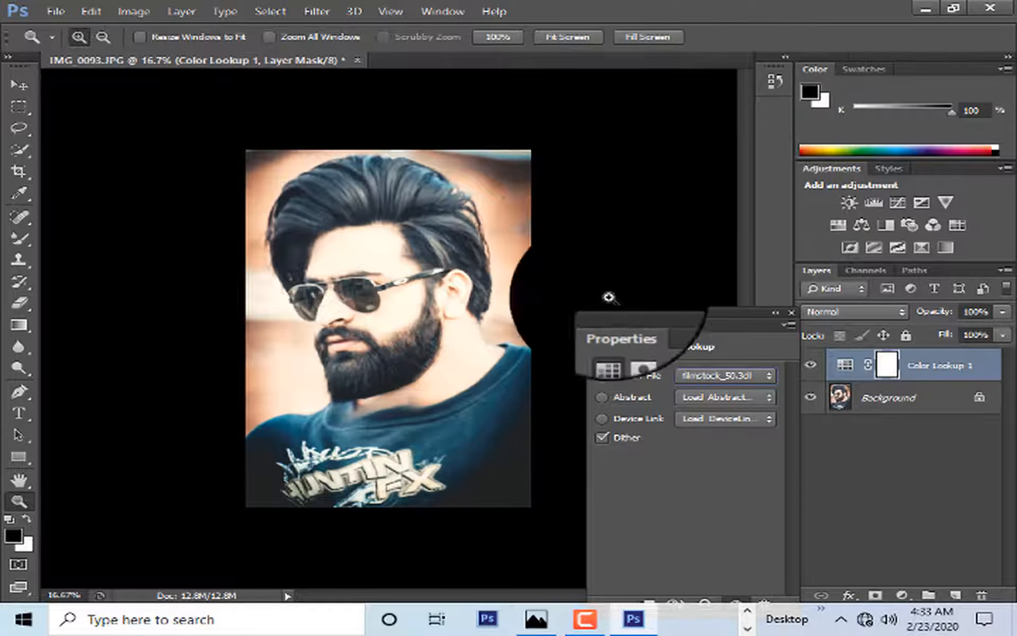
Close the Color Lookup settings and reduce the layer's fill to 48%.
left_click(792, 314)
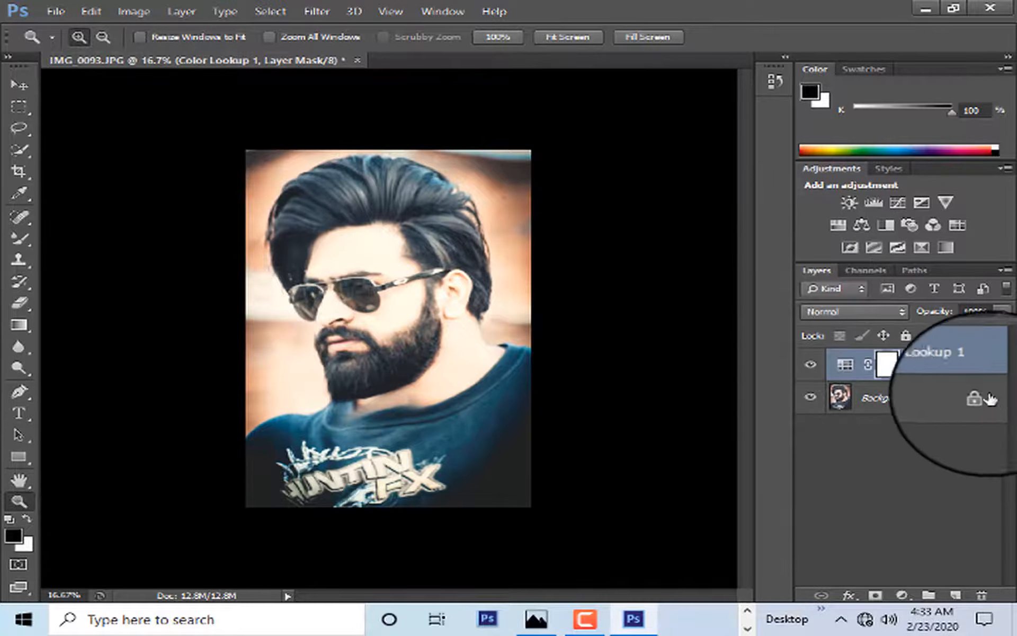
left_click(1003, 335)
mouse_move(945, 354)
left_mouse_down()
mouse_move(936, 351)
mouse_move(964, 355)
mouse_move(949, 354)
mouse_move(944, 366)
mouse_move(942, 350)
mouse_move(952, 357)
left_mouse_up()
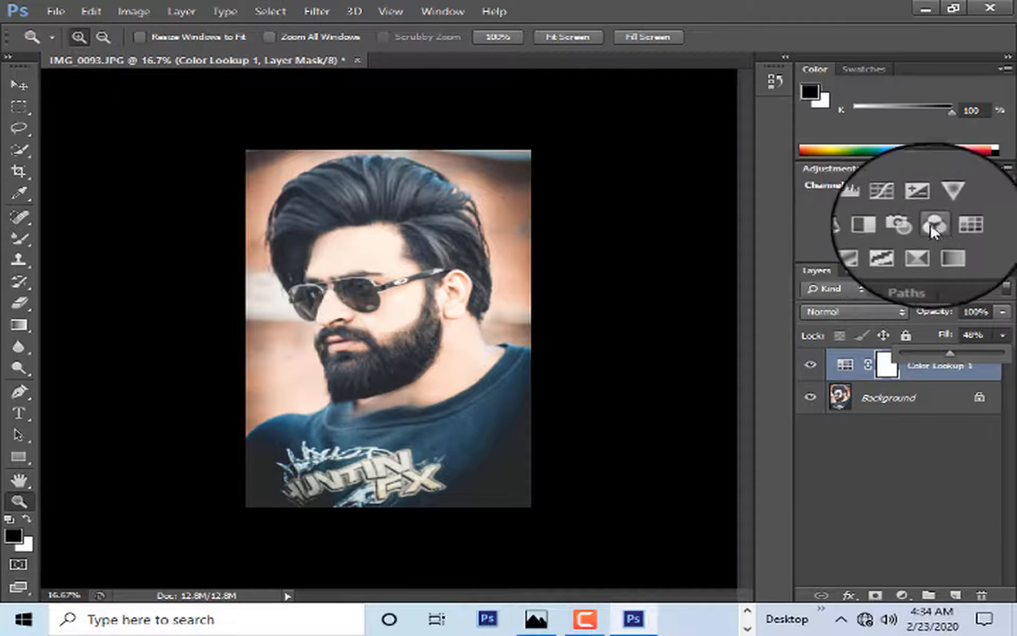
Add a Photo Filter adjustment layer on top with the Cyan filter and close its settings.
left_click(912, 228)
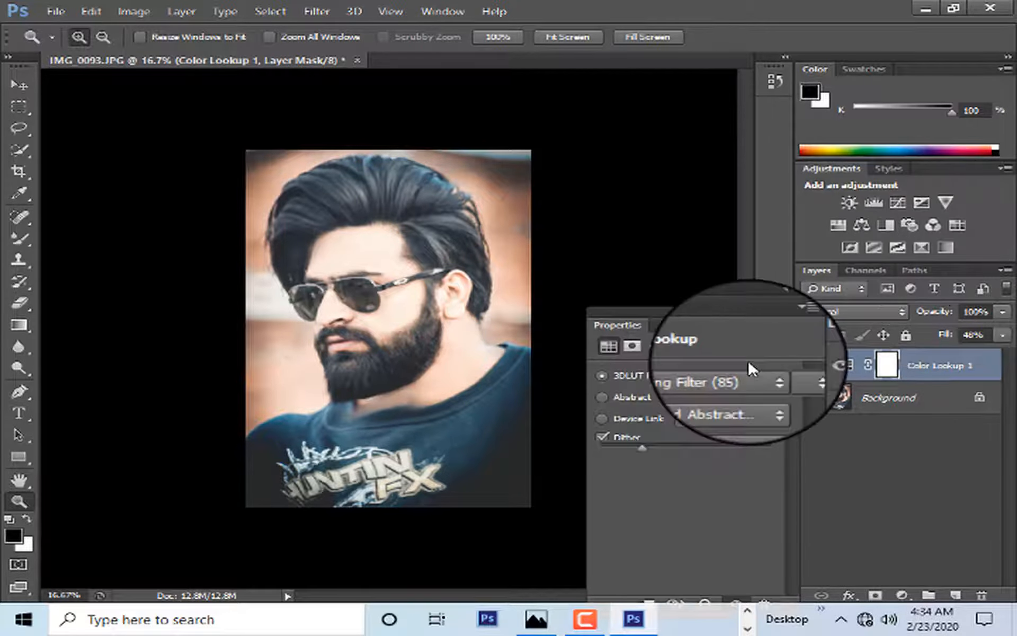
left_click(688, 378)
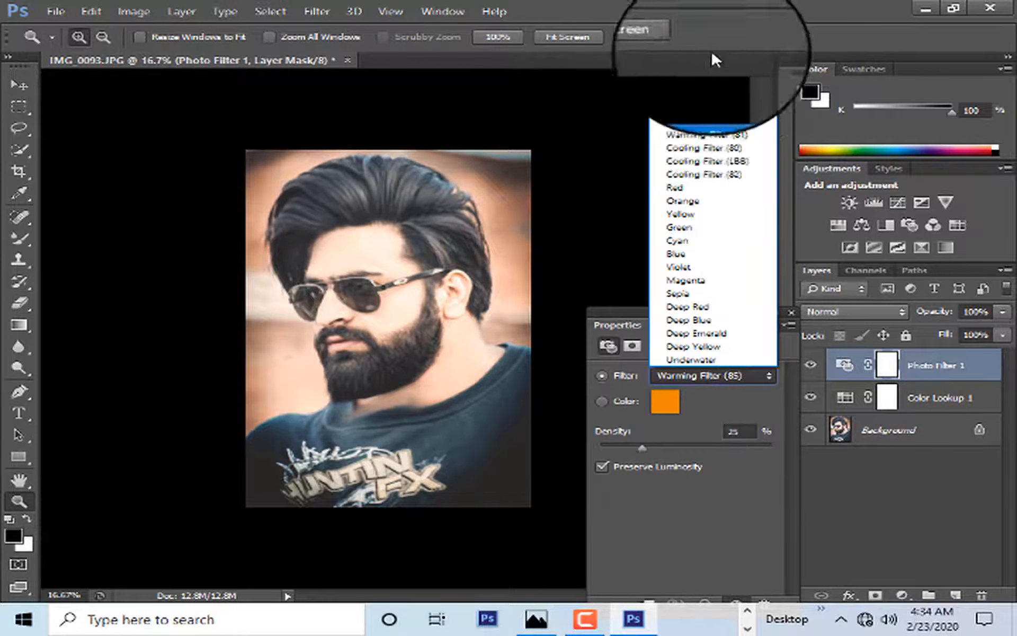
left_click(712, 110)
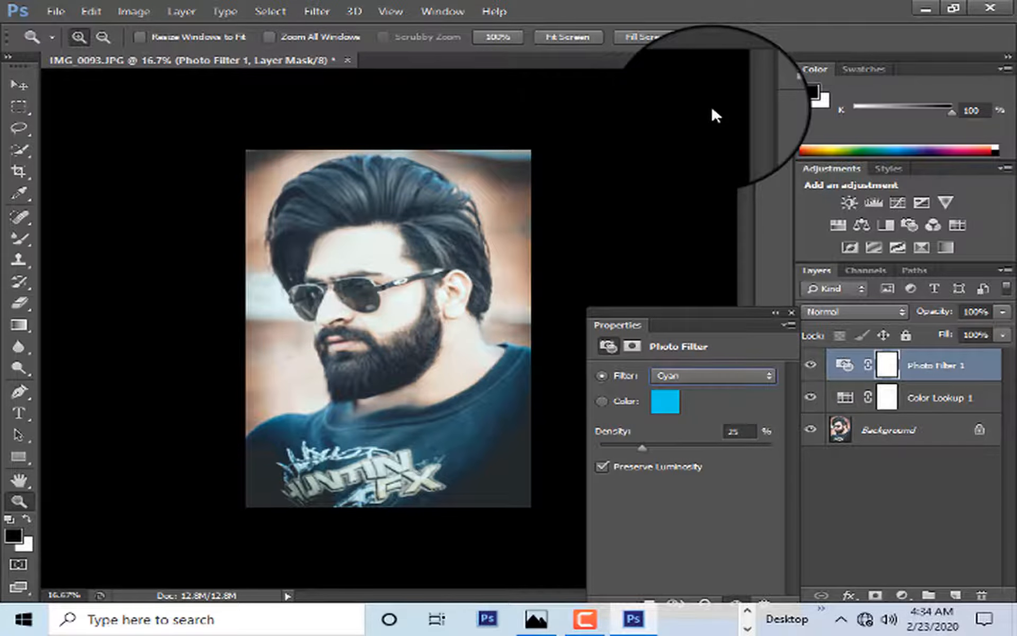
left_click(792, 311)
Add a Selective Color adjustment layer and set the Reds to Cyan +3, Yellow -9 and Black +43.
left_click(919, 247)
left_click(919, 247)
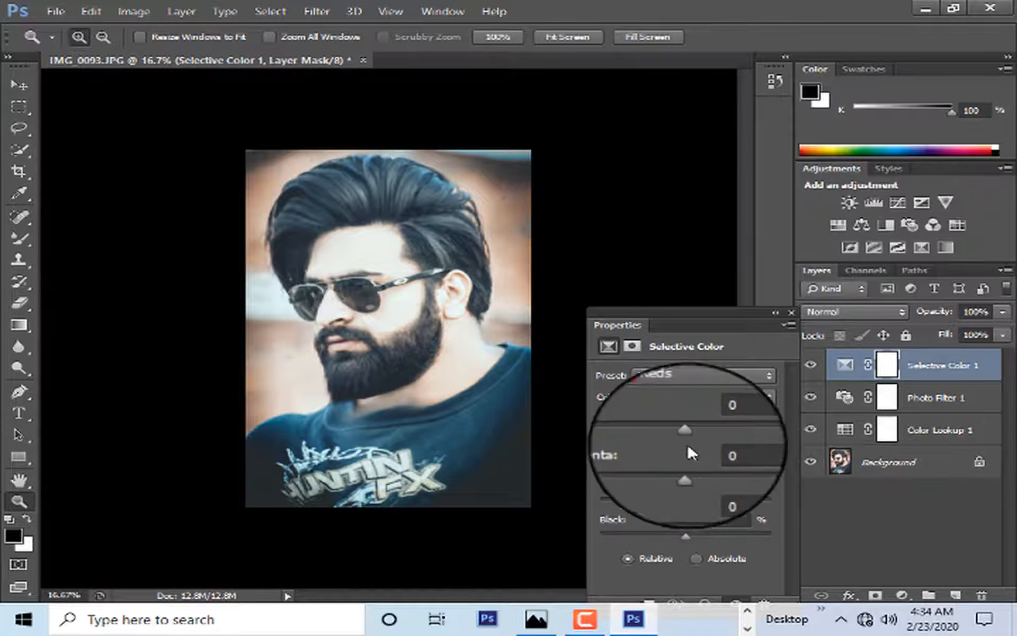
left_click_drag(687, 433, 691, 472)
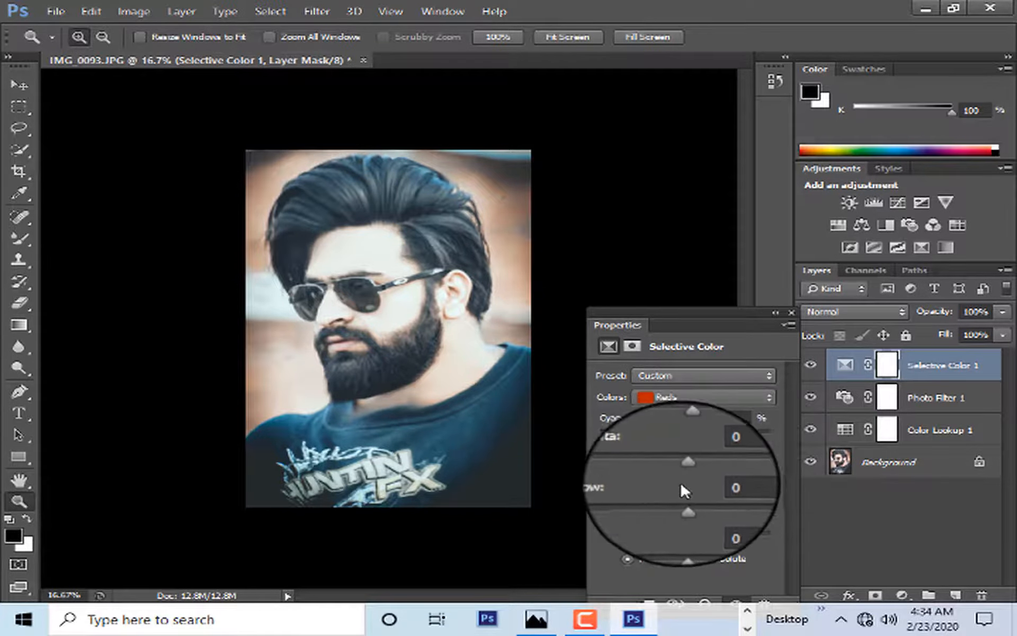
left_click_drag(681, 484, 723, 520)
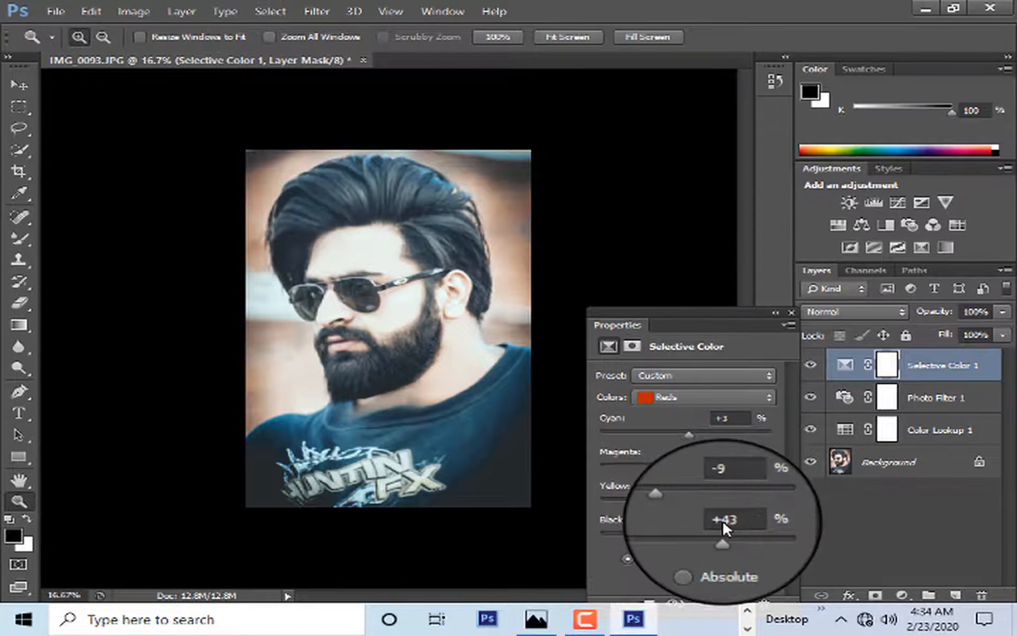
Adjust the Yellows in the Selective Color layer, raising their Black amount slightly.
left_click(686, 394)
left_click(677, 424)
left_click_drag(684, 435, 703, 545)
Set the Whites in the Selective Color layer to Cyan -27 and Yellow +15, and close its settings.
left_click(681, 397)
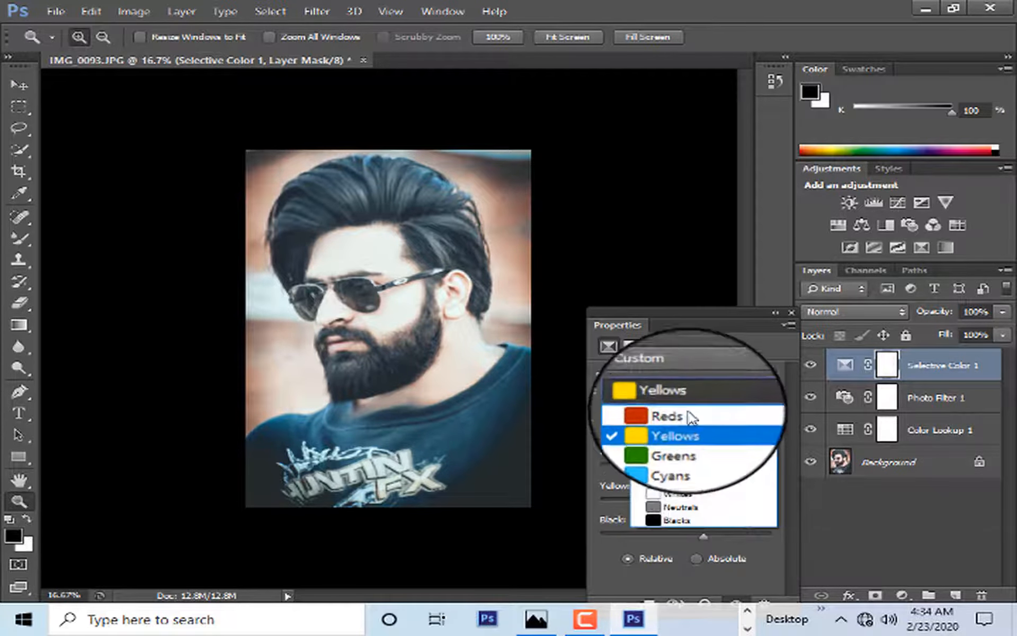
left_click(678, 501)
mouse_move(686, 432)
left_mouse_down()
mouse_move(756, 435)
mouse_move(686, 432)
left_mouse_up()
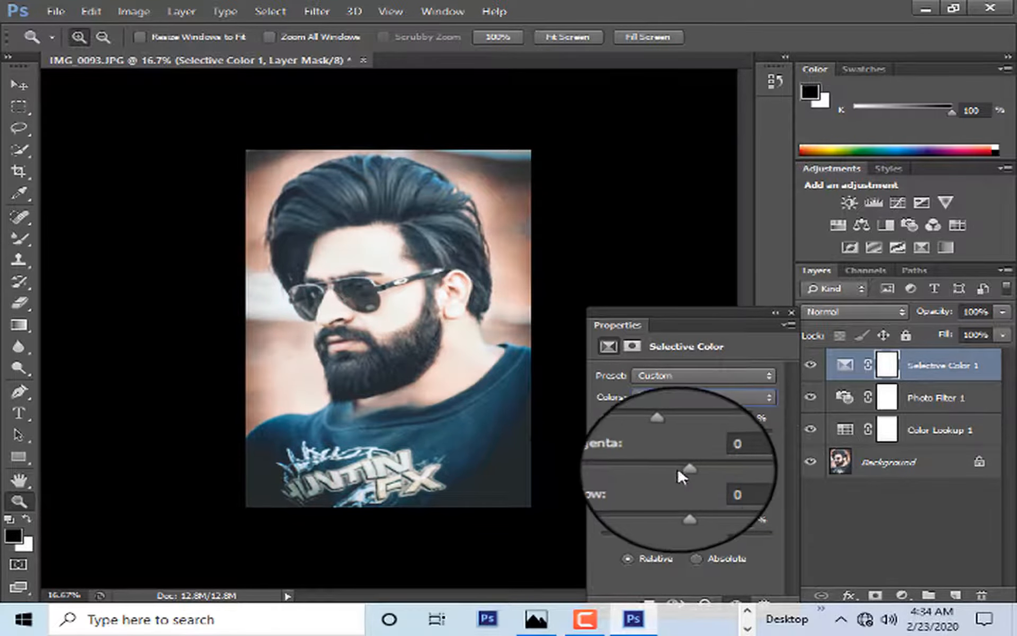
mouse_move(688, 499)
left_mouse_down()
mouse_move(640, 505)
mouse_move(715, 508)
mouse_move(699, 510)
left_mouse_up()
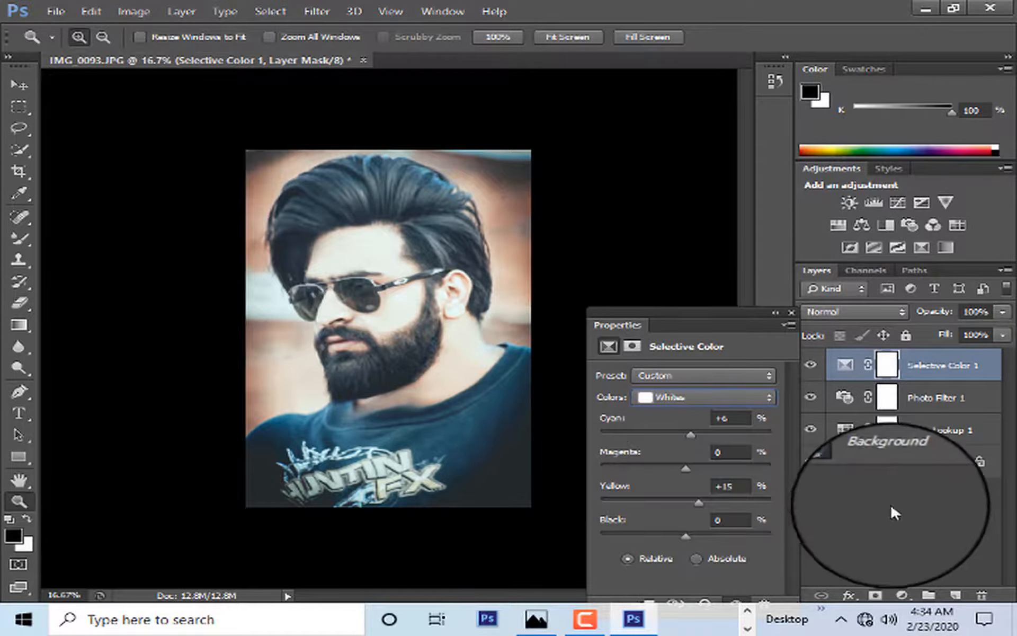
mouse_move(689, 435)
left_mouse_down()
mouse_move(701, 434)
mouse_move(685, 438)
left_mouse_up()
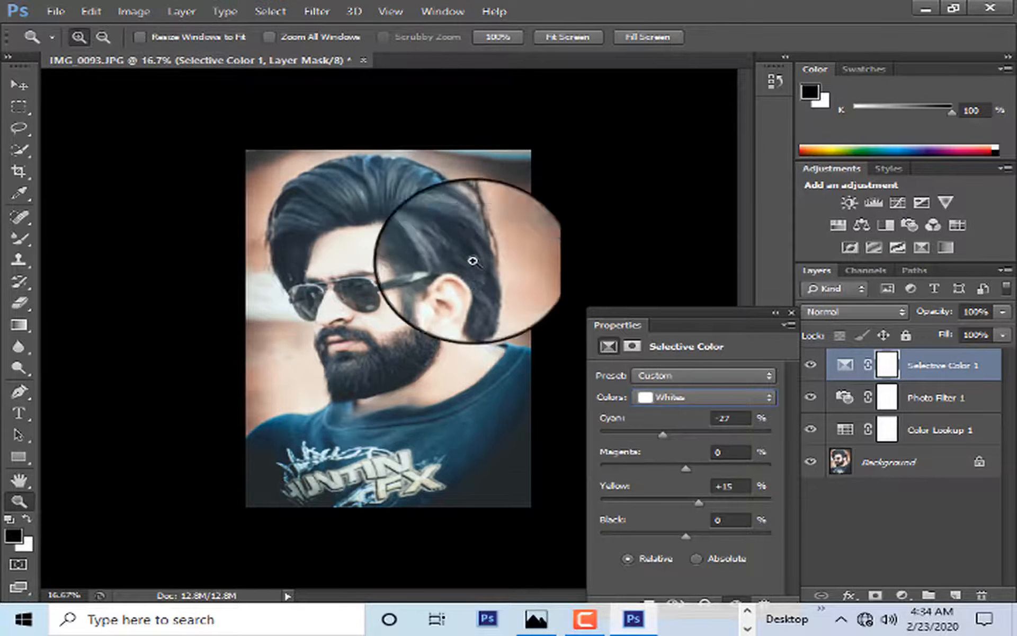
left_click(790, 309)
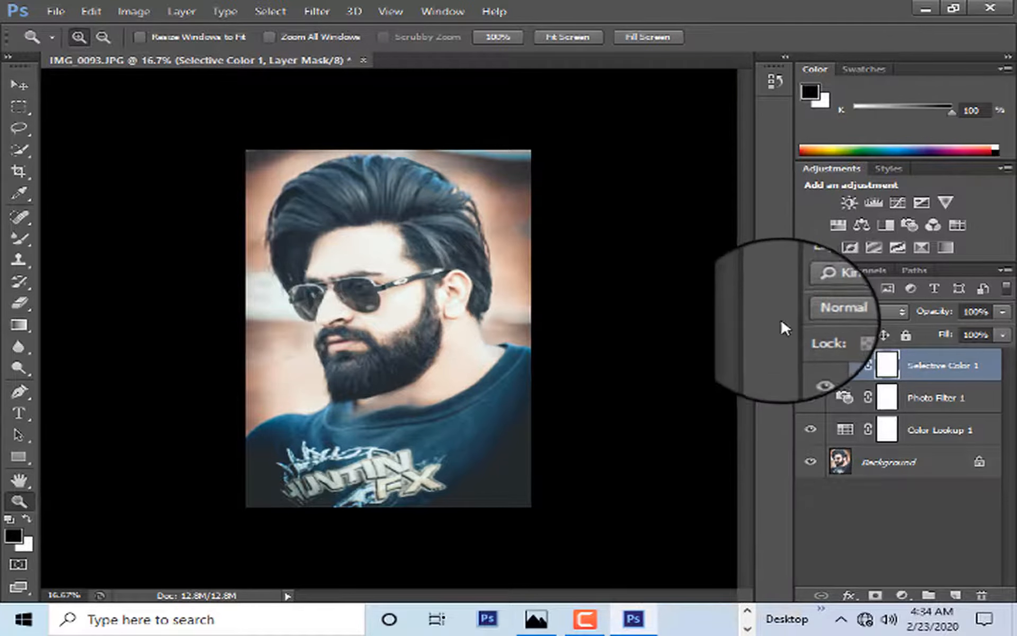
left_click(399, 239)
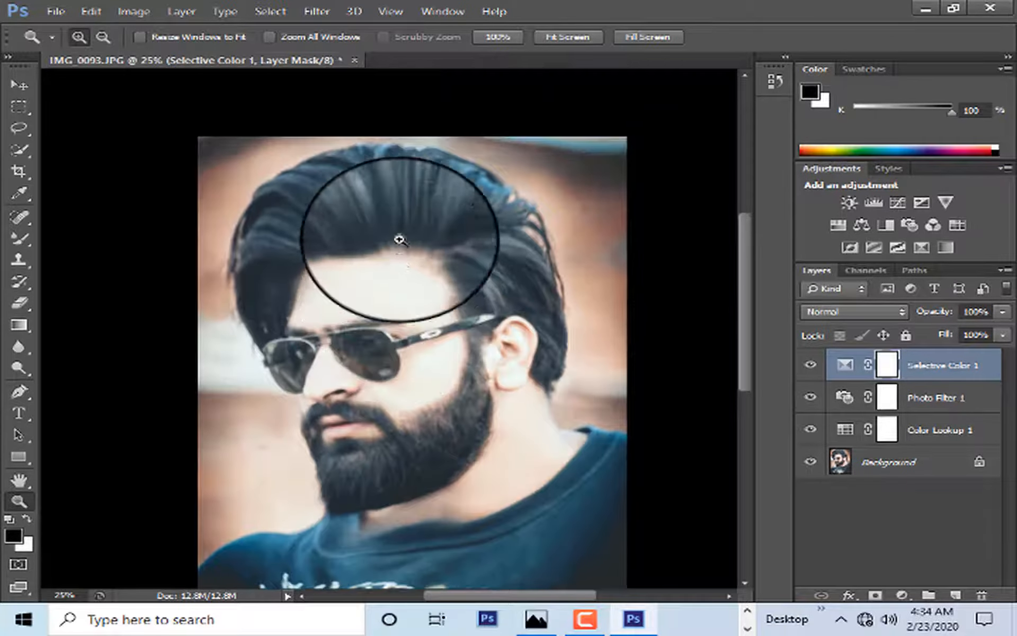
right_click(399, 228)
left_click(473, 289)
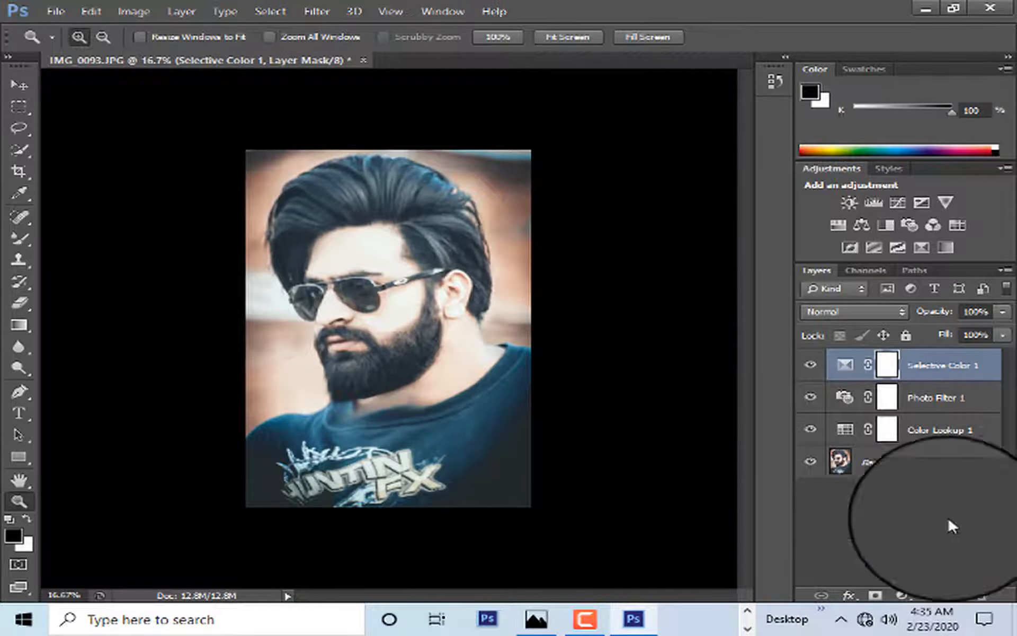
Open the Background layer in Liquify and push the hair's front and crown into a taller, fuller shape with a 1200 brush.
left_click(933, 430)
left_click(901, 462)
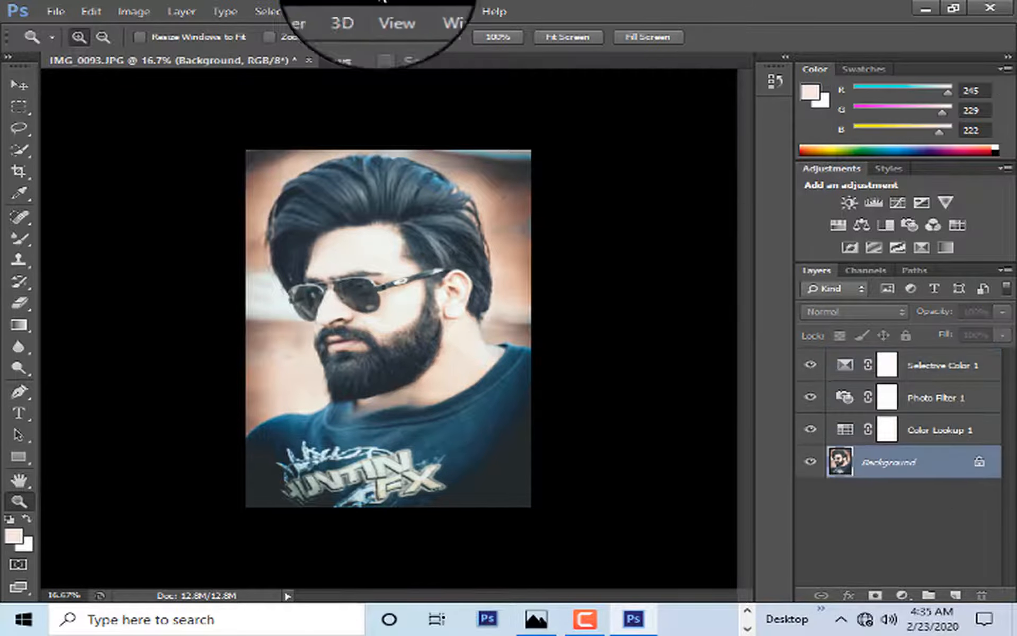
left_click(320, 11)
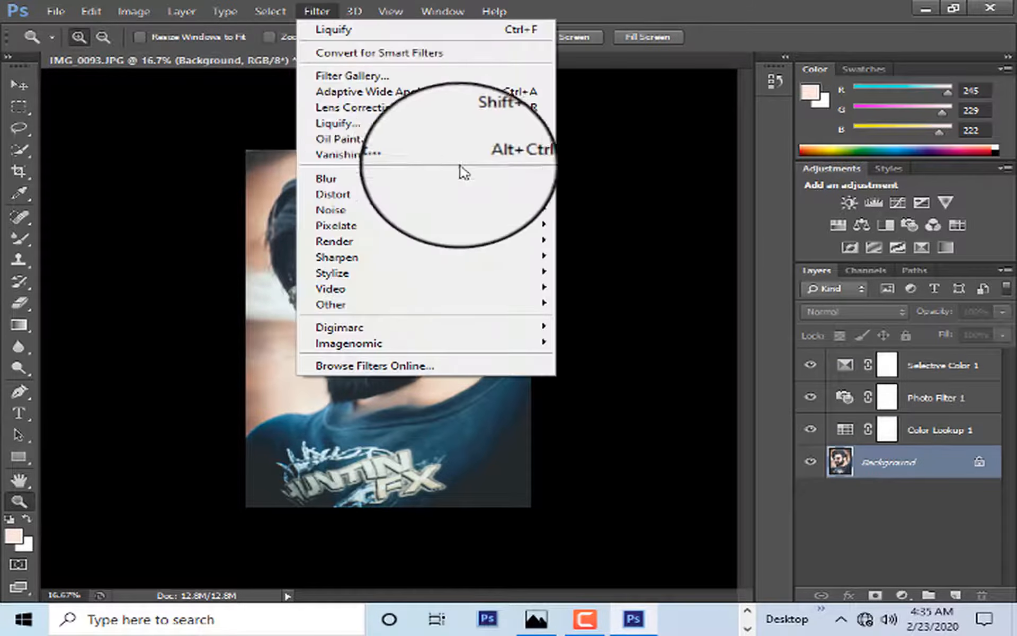
left_click(363, 130)
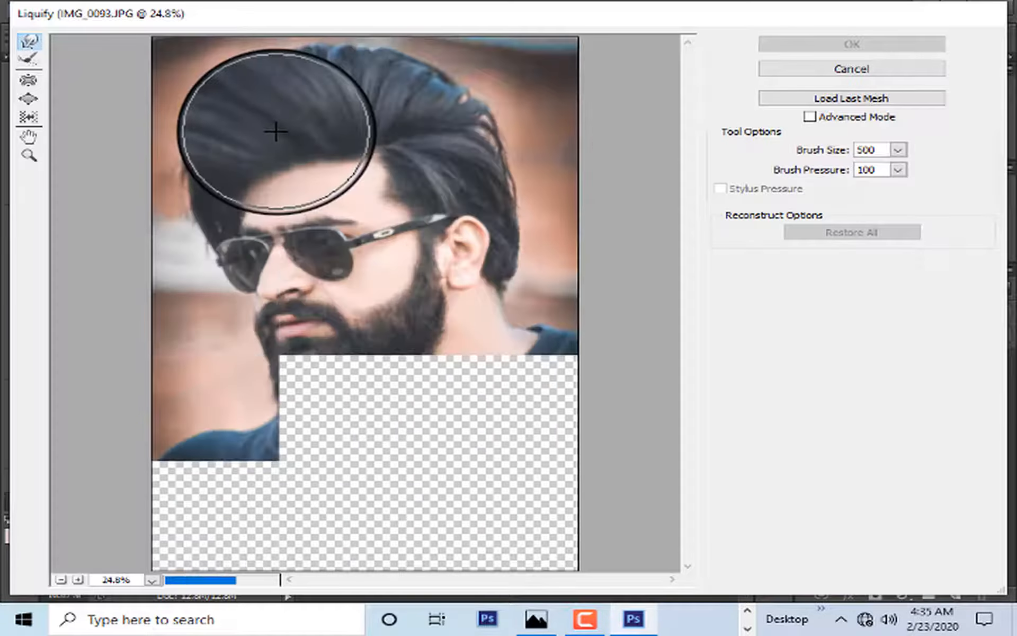
key("bracketright")
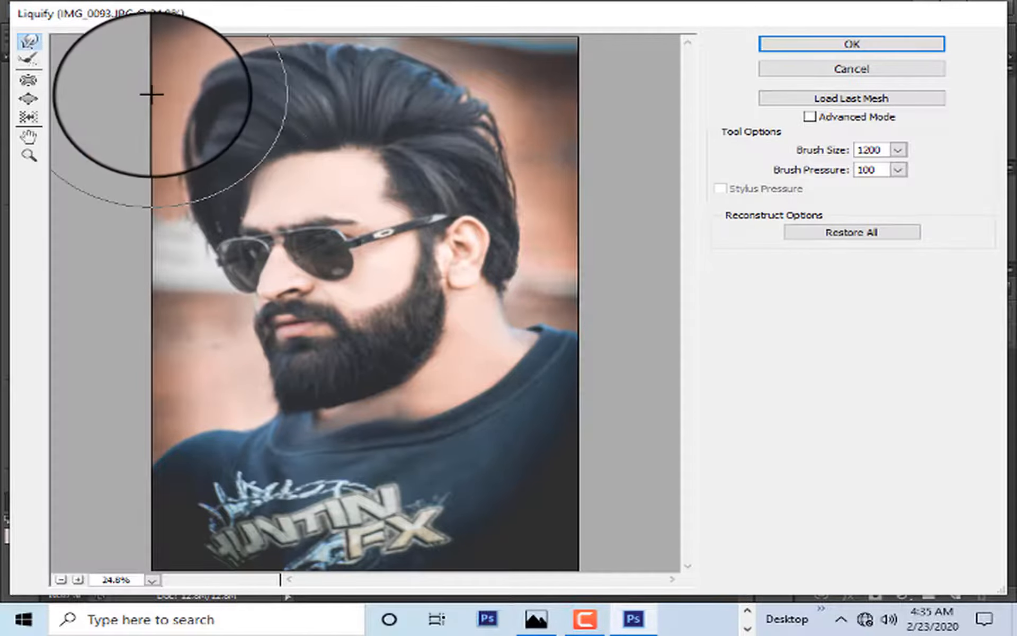
mouse_move(152, 93)
left_mouse_down()
mouse_move(180, 97)
mouse_move(170, 97)
mouse_move(152, 116)
left_mouse_up()
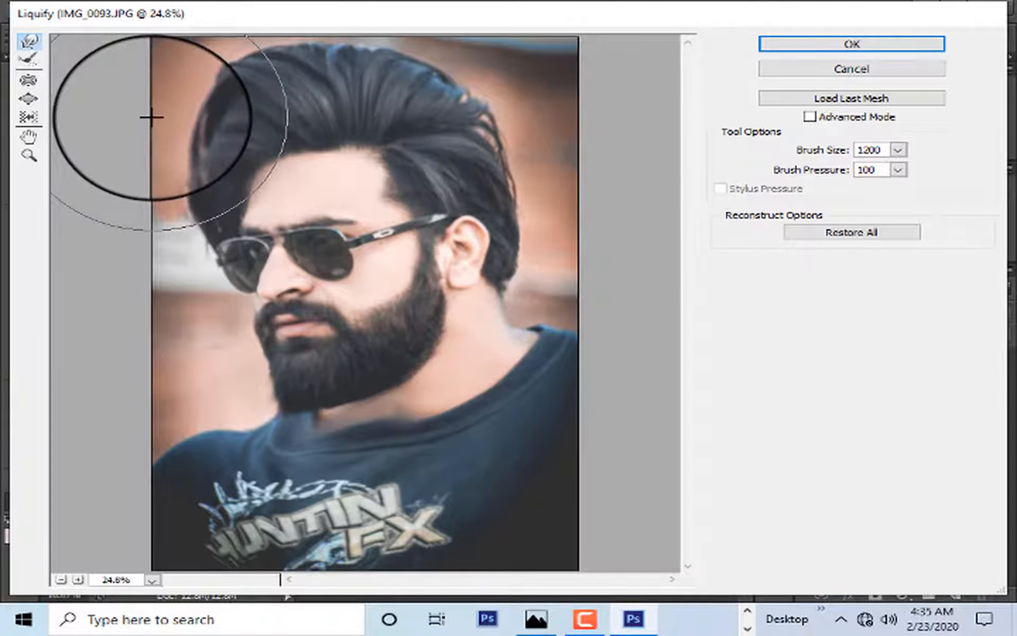
left_click_drag(293, 44, 295, 34)
mouse_move(372, 42)
left_mouse_down()
mouse_move(355, 23)
mouse_move(268, 36)
mouse_move(214, 64)
left_mouse_up()
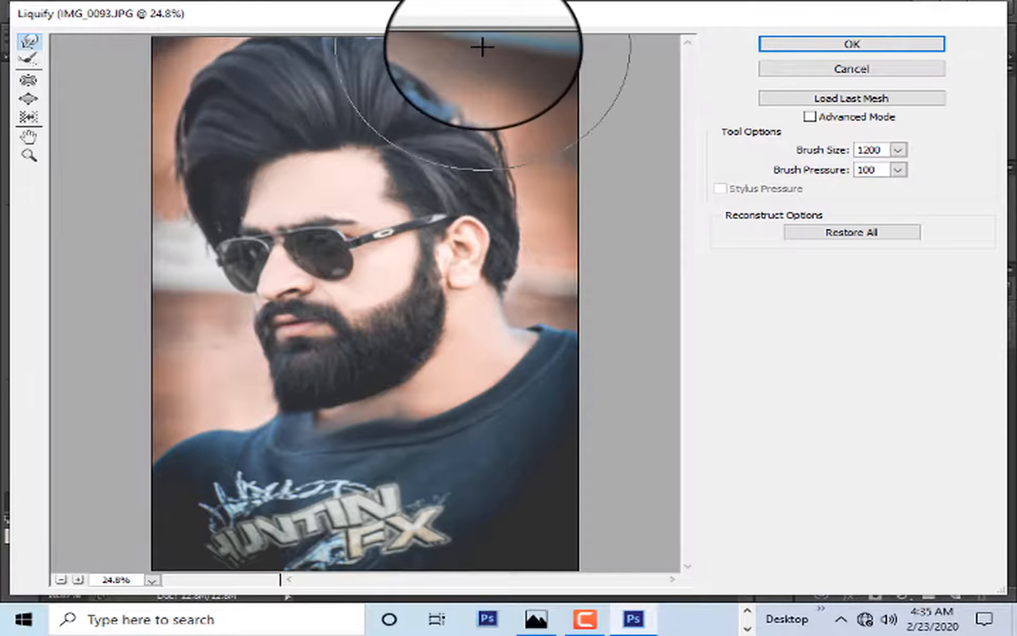
Refine the hair's back edge in Liquify, changing the brush size to 1700 and down to 900, and apply the reshaping.
key("bracketright")
key("bracketright")
key("bracketright")
key("bracketright")
key("bracketright")
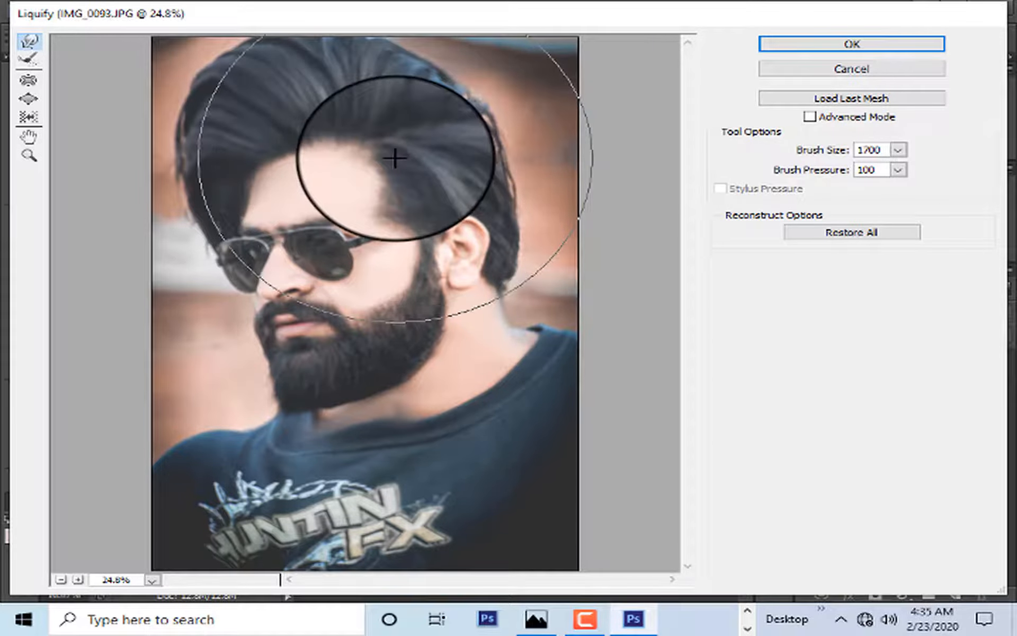
key("bracketleft")
key("bracketleft")
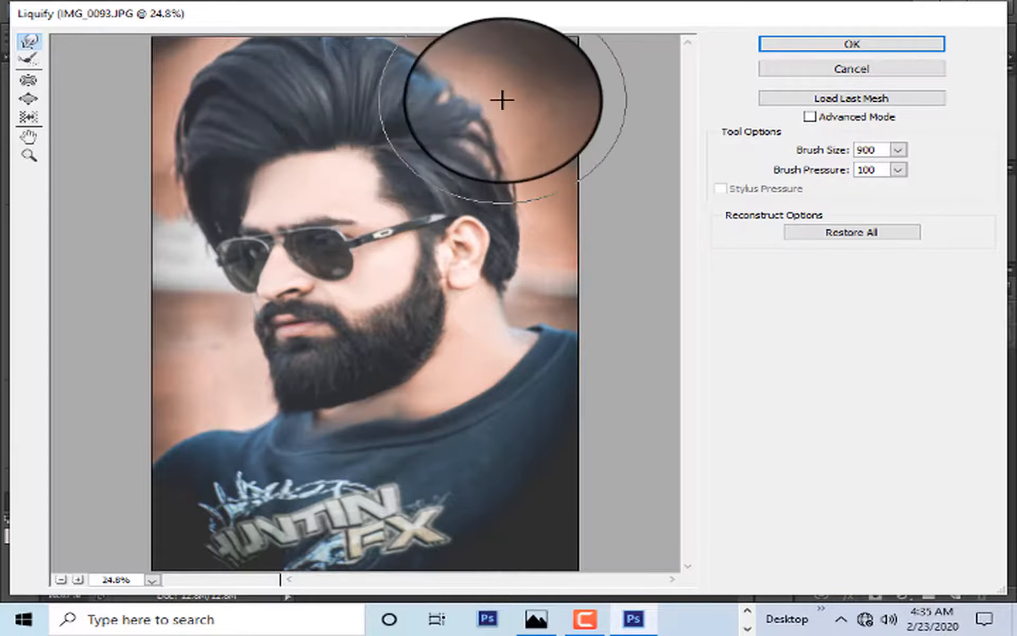
left_click(813, 44)
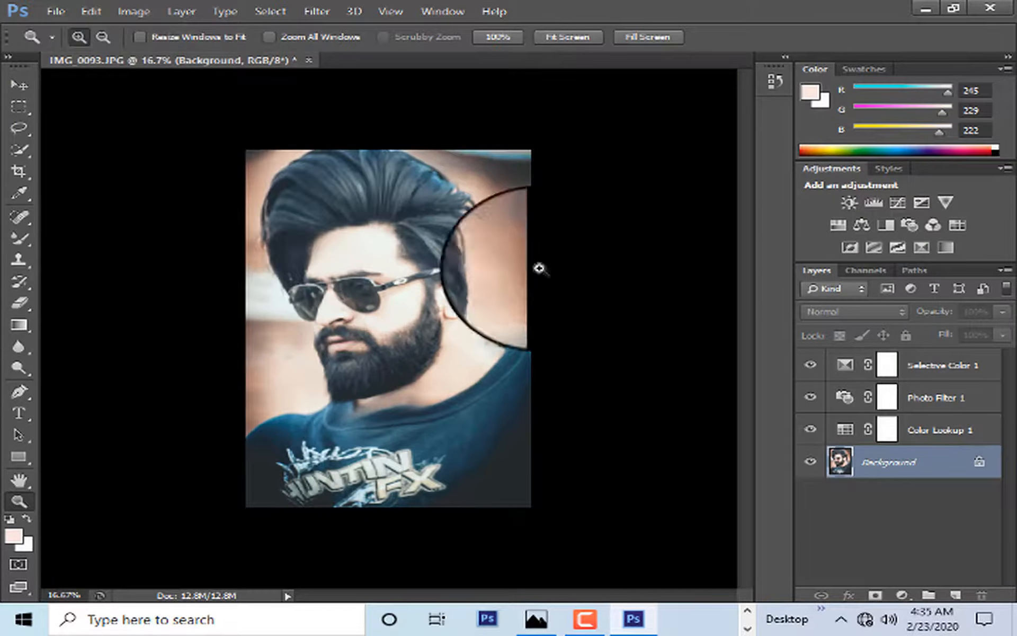
left_click(325, 274)
right_click(354, 171)
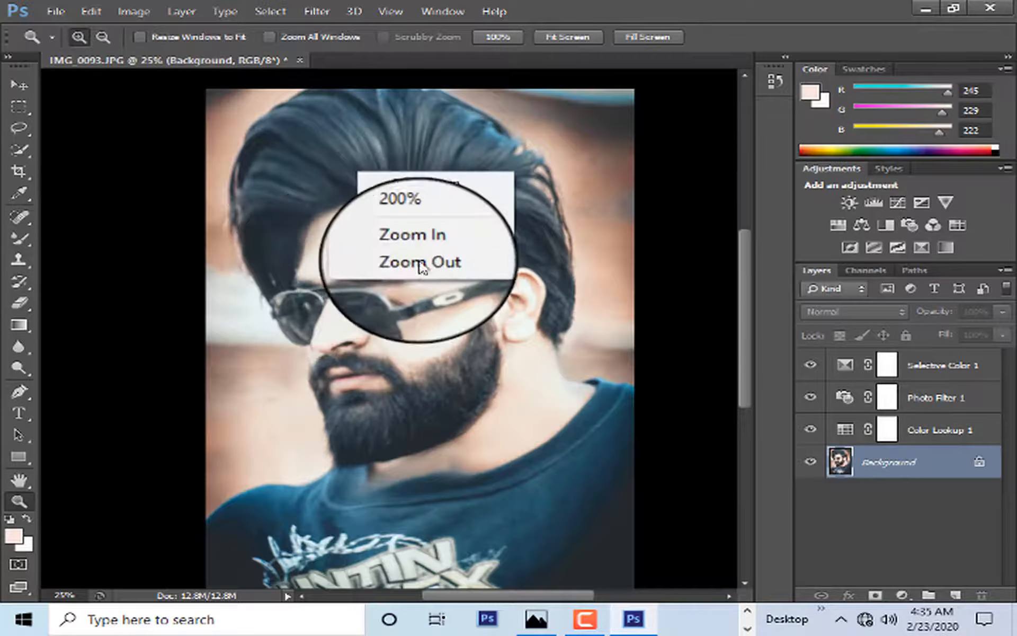
left_click(404, 259)
right_click(341, 201)
left_click(388, 286)
left_click(432, 289)
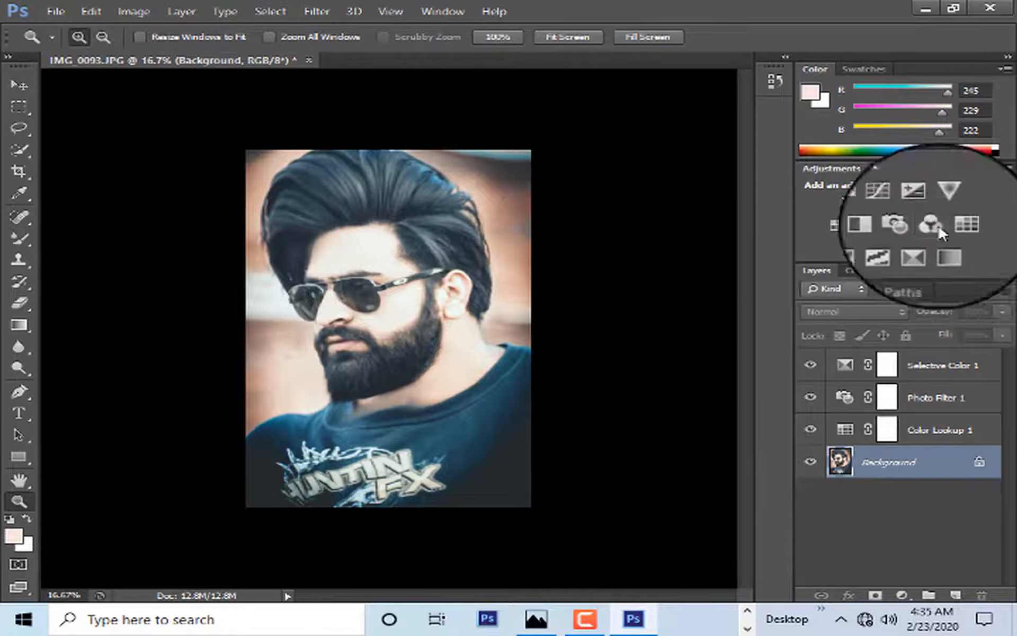
Add a Curves adjustment layer above the Background with two curve points, the lower at Input 92, Output 90, and close its settings.
left_click(897, 202)
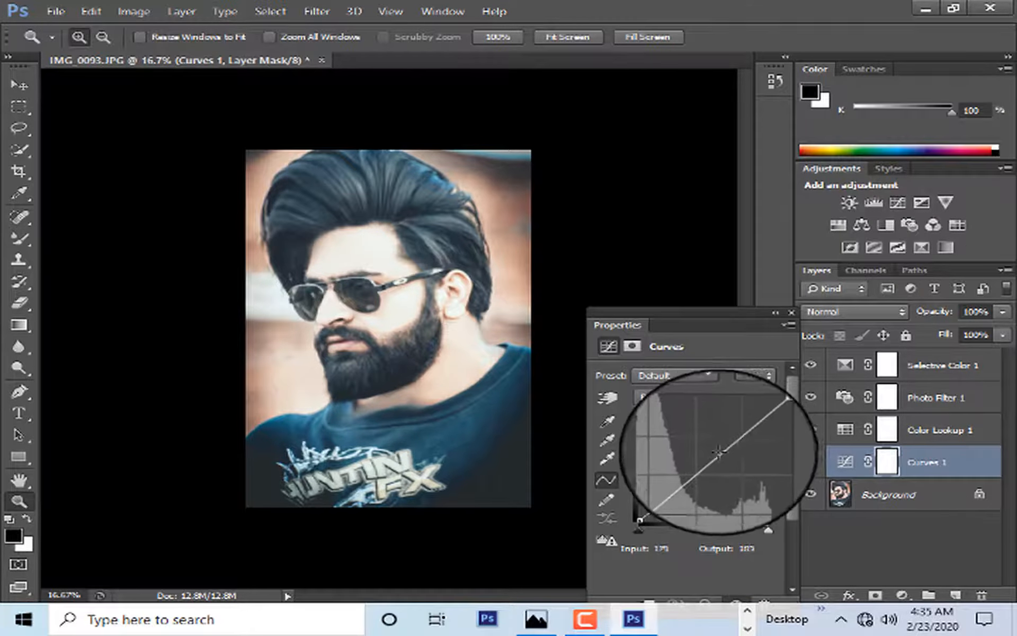
left_click(719, 452)
left_click(688, 486)
left_click_drag(689, 486, 685, 484)
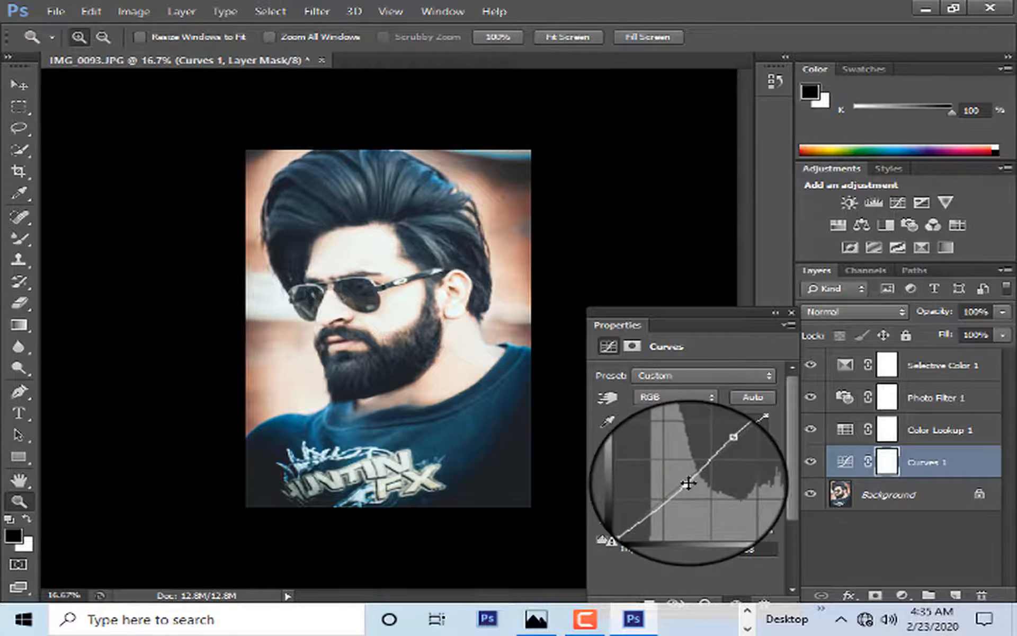
left_click_drag(690, 484, 688, 482)
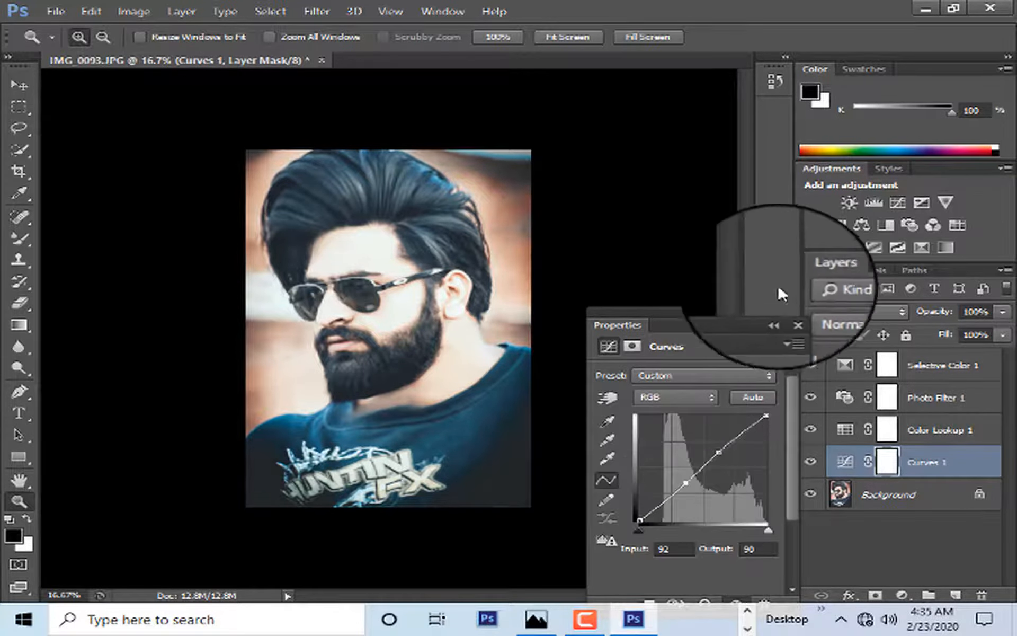
left_click(791, 312)
Select the Background layer and ready the Clone Stamp tool with a 20 px brush for detail work on the face.
left_click(340, 245)
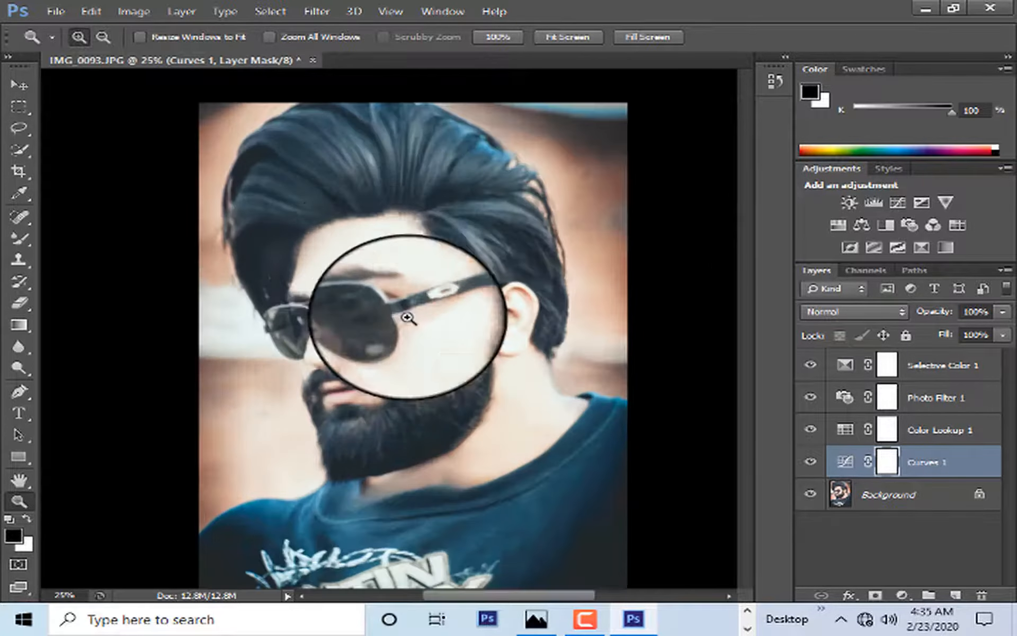
scroll(366, 248, "down", 2)
scroll(370, 255, "up", 2)
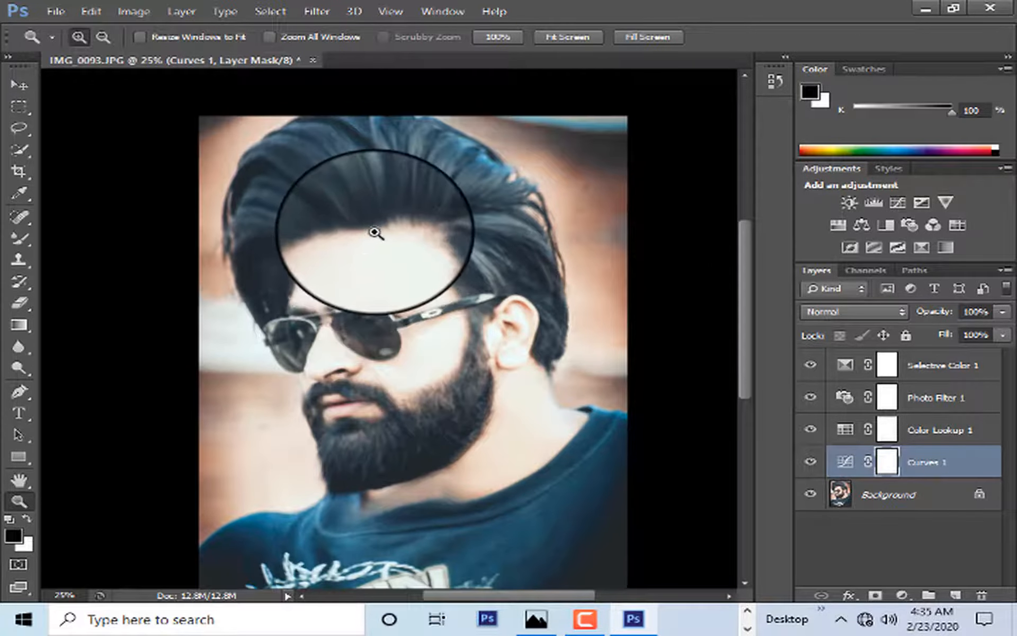
left_click(380, 313)
left_click(407, 297)
left_click(408, 296)
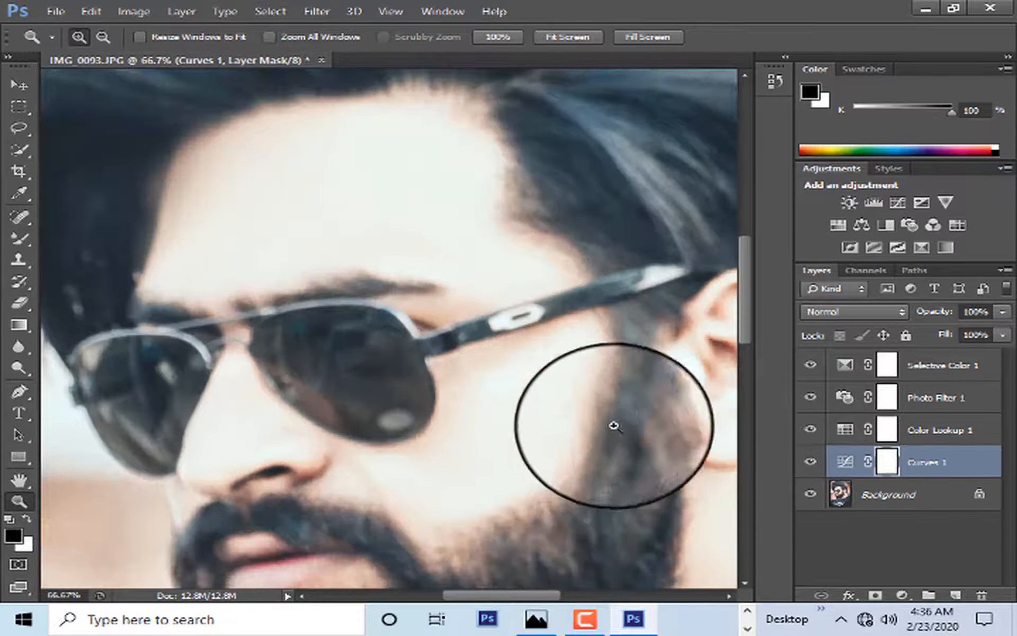
left_click(957, 494)
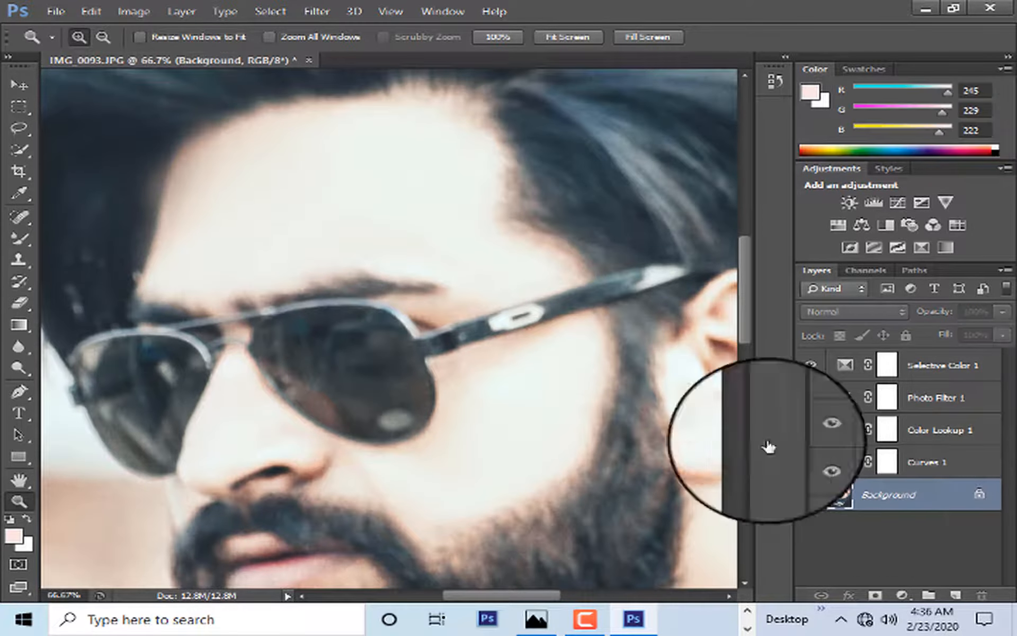
left_click(19, 259)
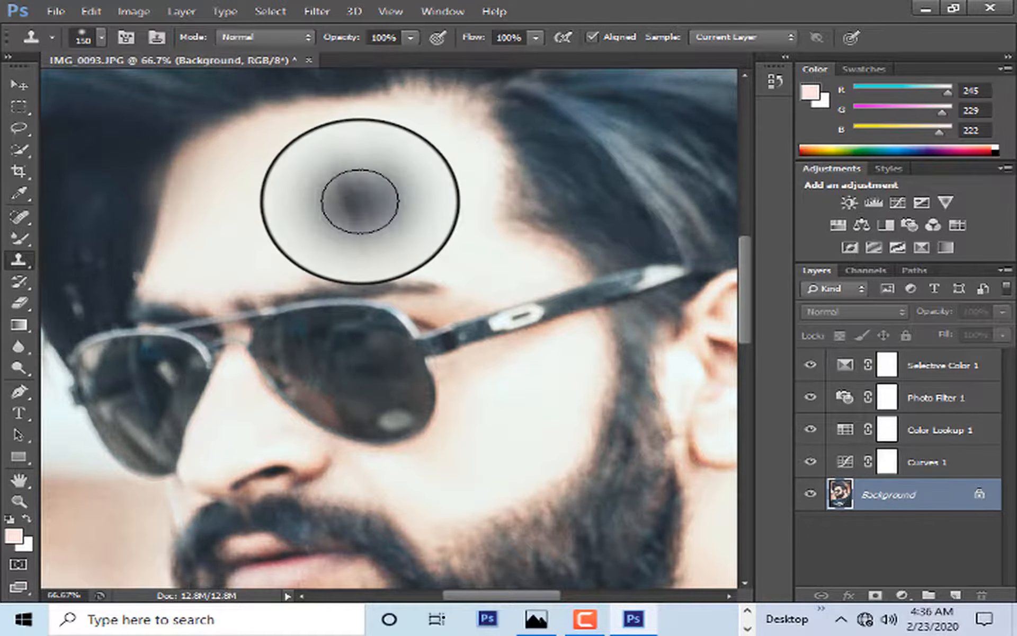
key("bracketleft")
key("bracketleft")
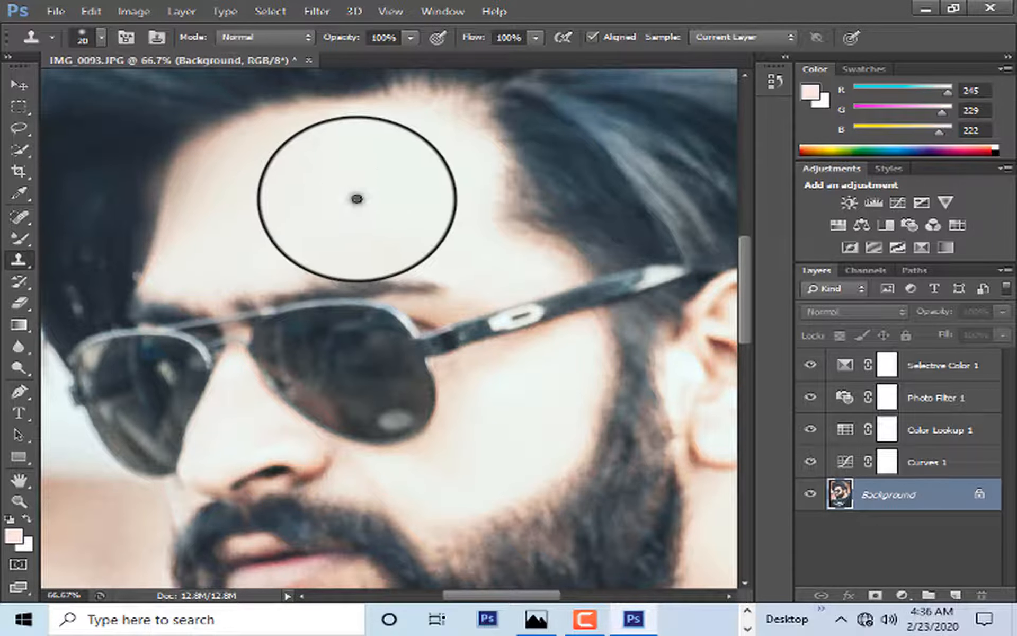
Set the foreground colour to the forehead's skin tone (RGB 238, 239, 232) and clone skin through the eyebrow as a thin slit.
left_click(20, 540)
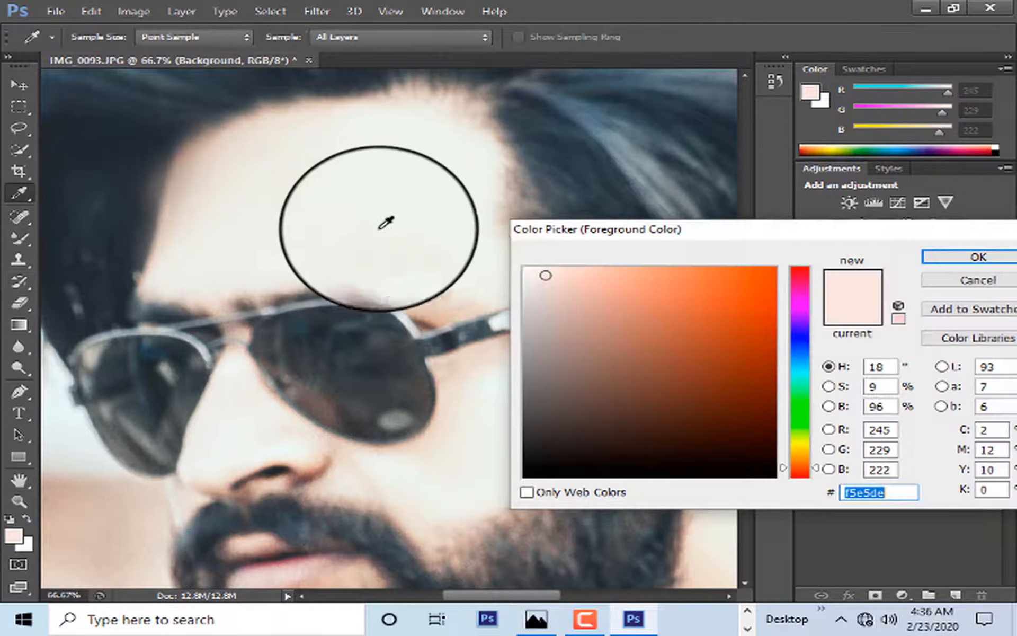
left_click(395, 236)
left_click(975, 258)
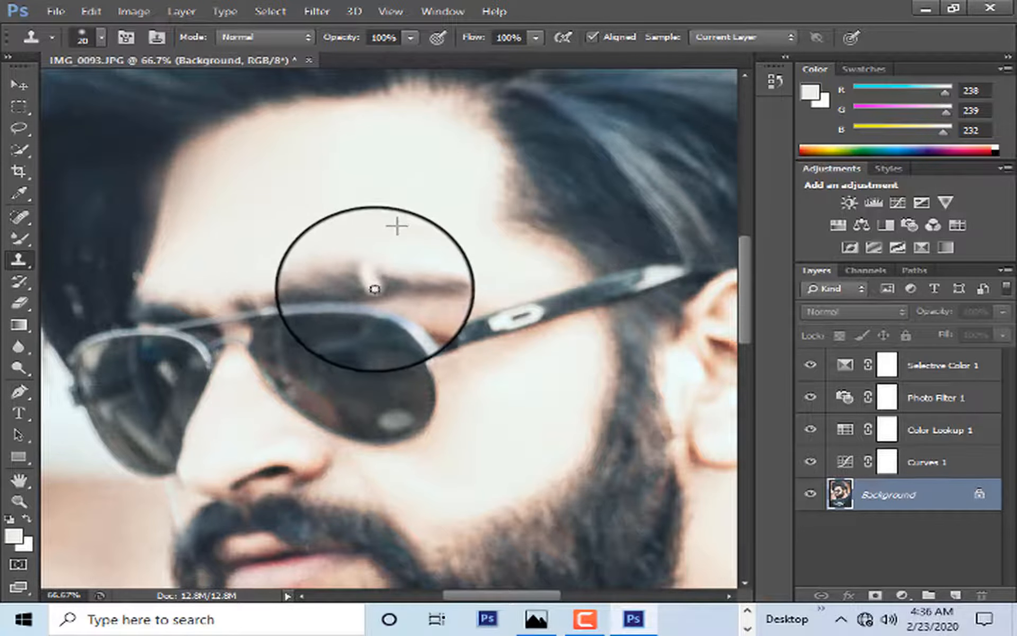
Examine the eyebrow slit, the hair and the overall portrait at close and full-image magnification.
left_click(20, 481)
left_click(21, 505)
right_click(336, 113)
left_click(357, 125)
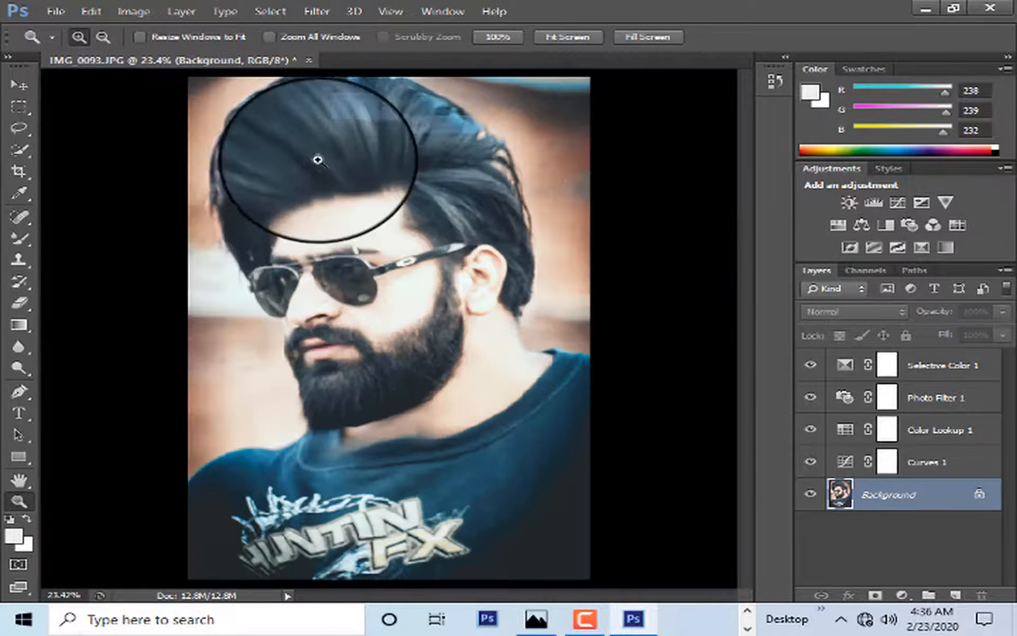
right_click(314, 165)
left_click(412, 264)
left_click(347, 314)
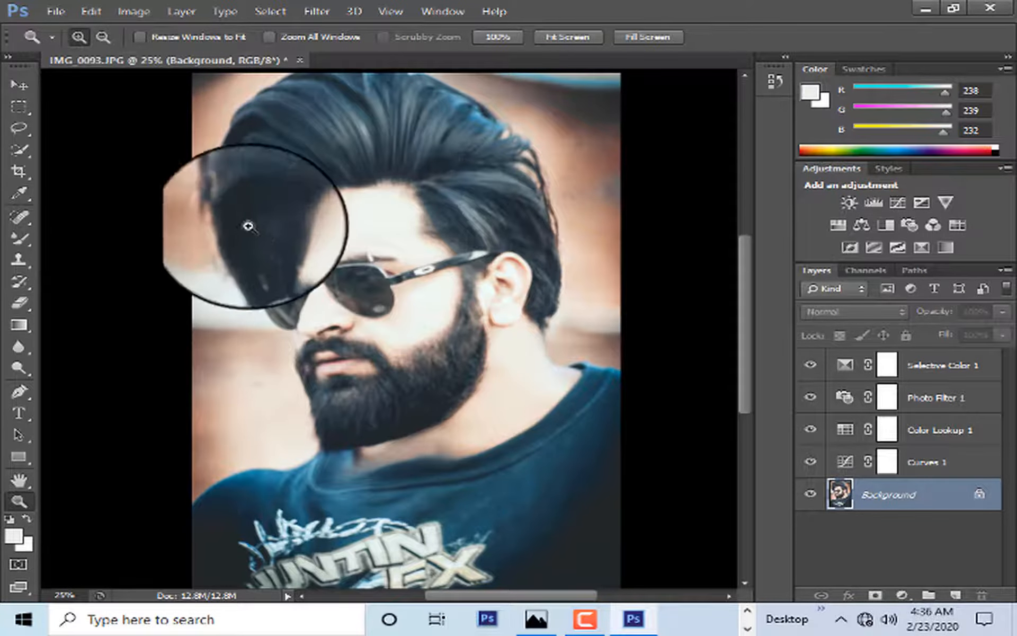
right_click(327, 258)
left_click(412, 349)
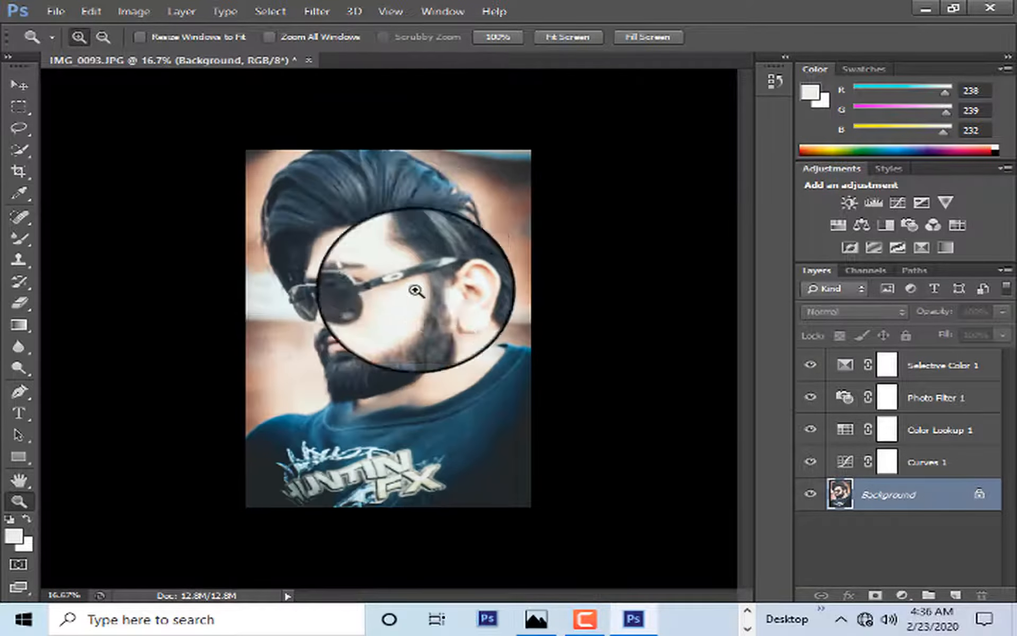
left_click(408, 241)
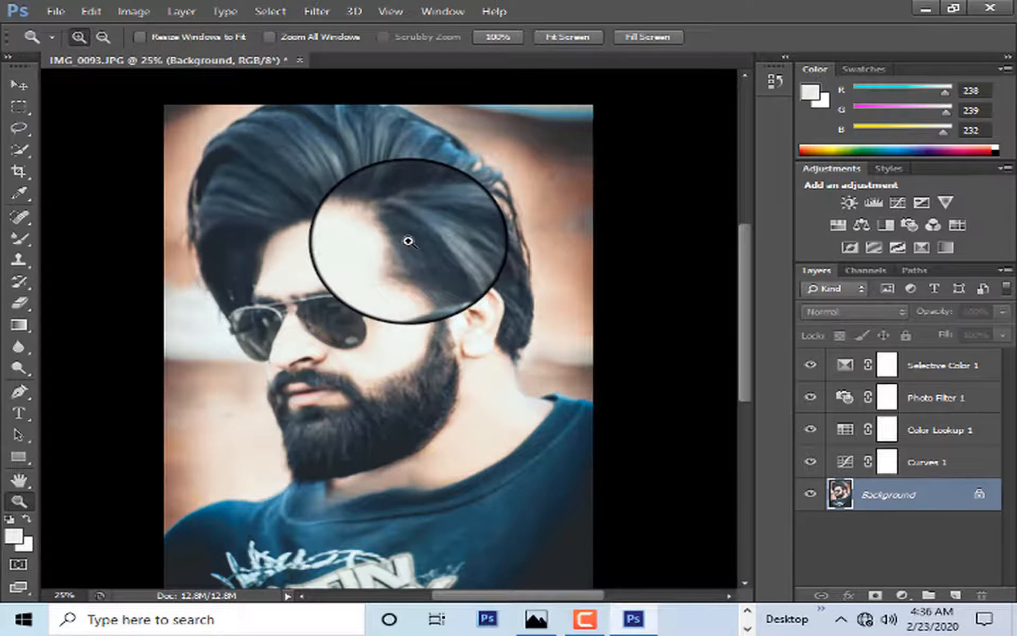
right_click(332, 204)
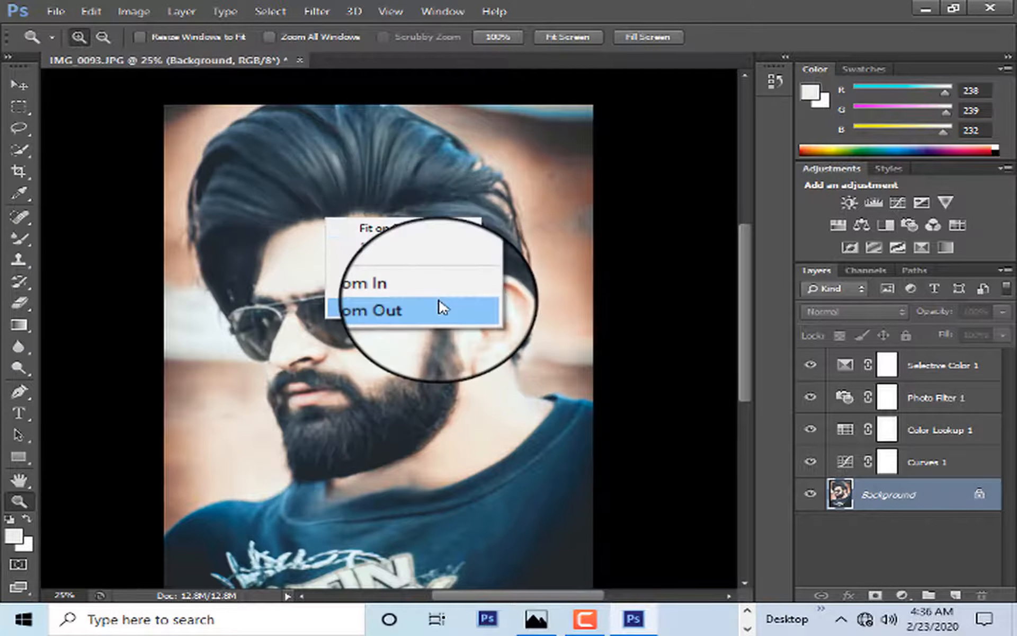
left_click(437, 302)
left_click(436, 301)
right_click(303, 130)
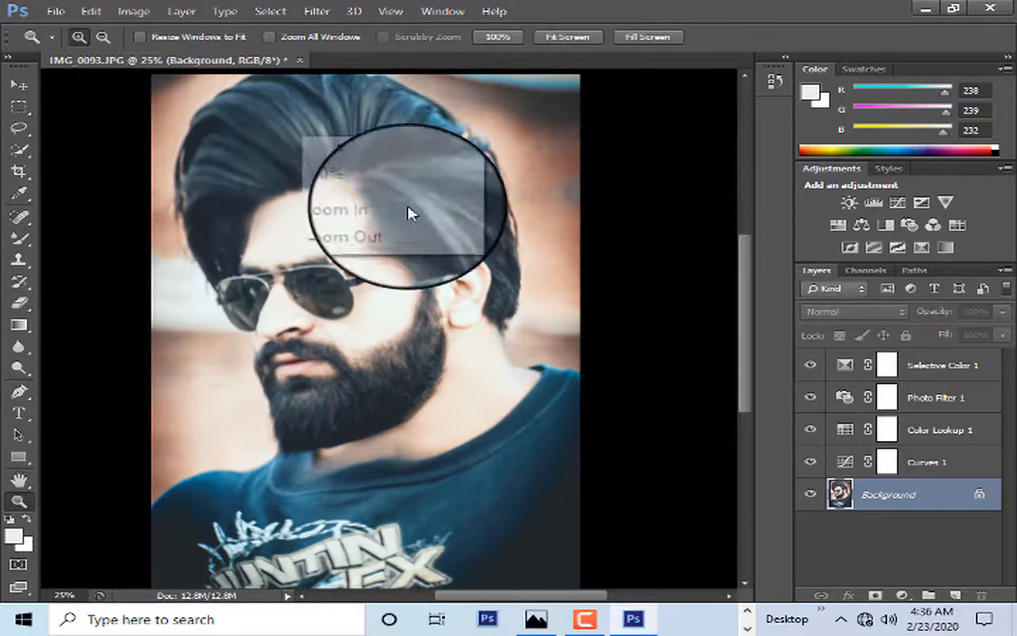
left_click(445, 228)
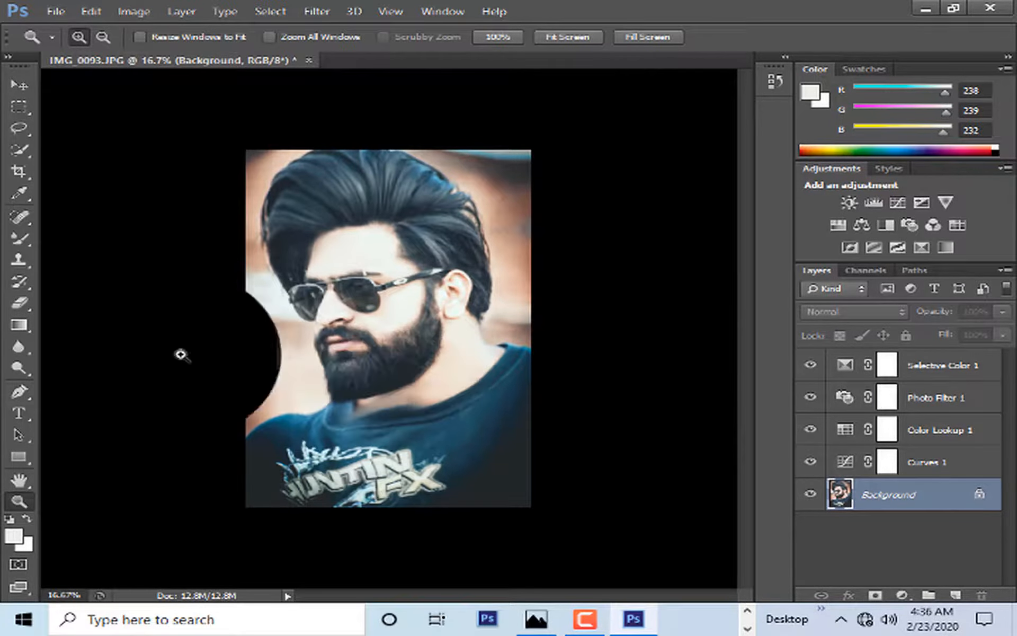
Save the portrait as JPEG copy IMG_0093.jpg on Local Disk (G:) at quality 12 (Maximum), Baseline ("Standard"), and close the document.
left_click(56, 11)
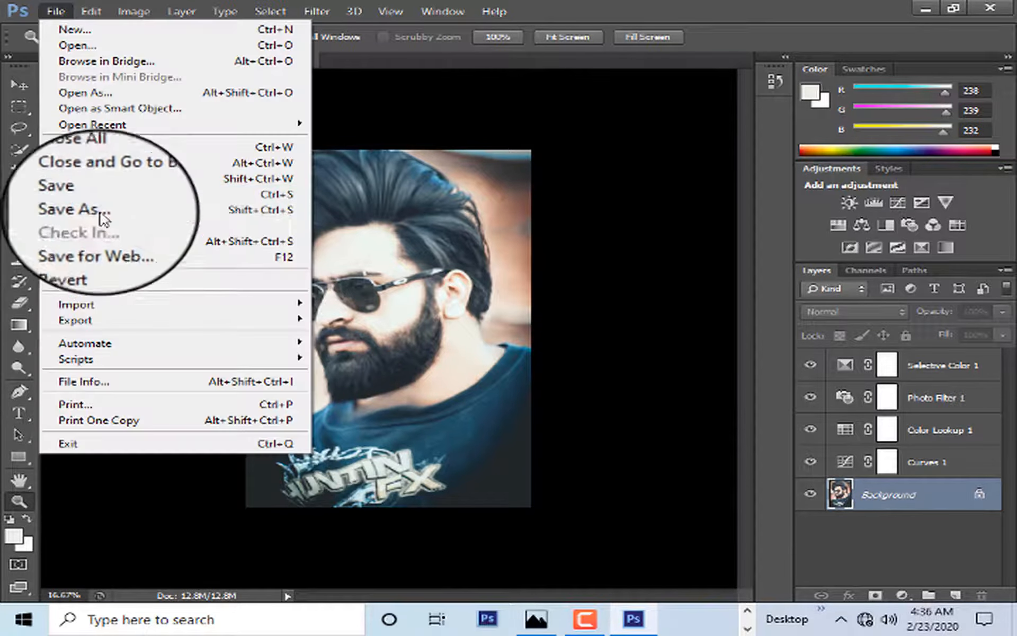
left_click(129, 215)
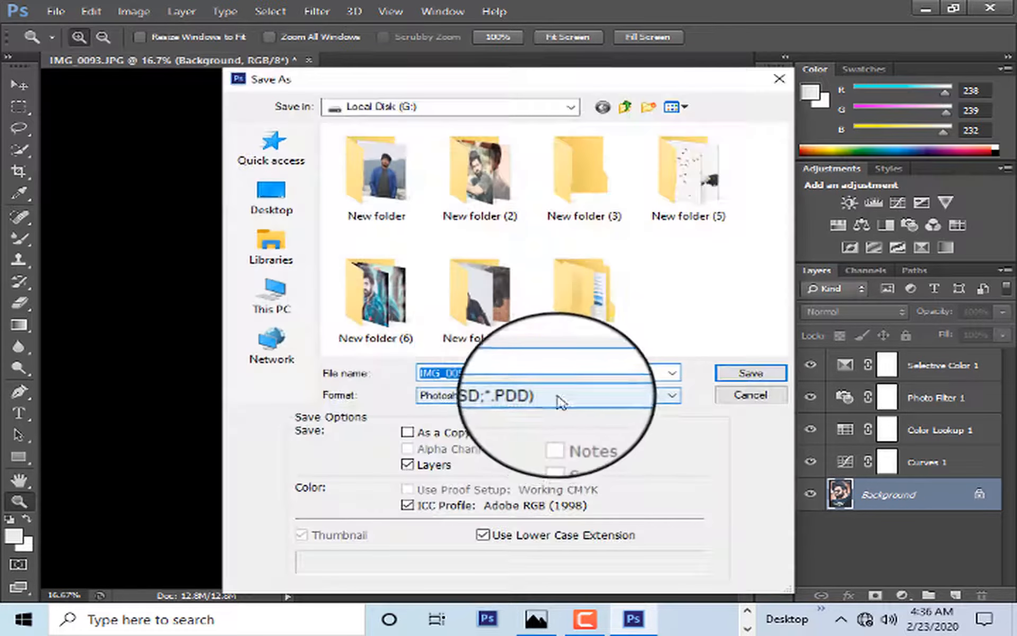
left_click(599, 394)
left_click(583, 253)
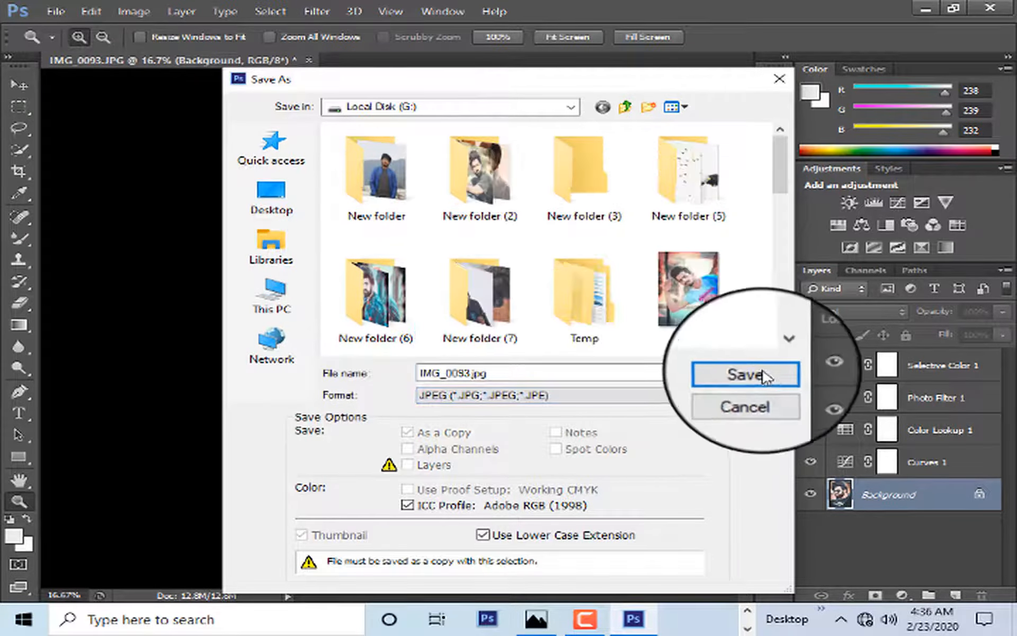
left_click(761, 377)
left_click(490, 248)
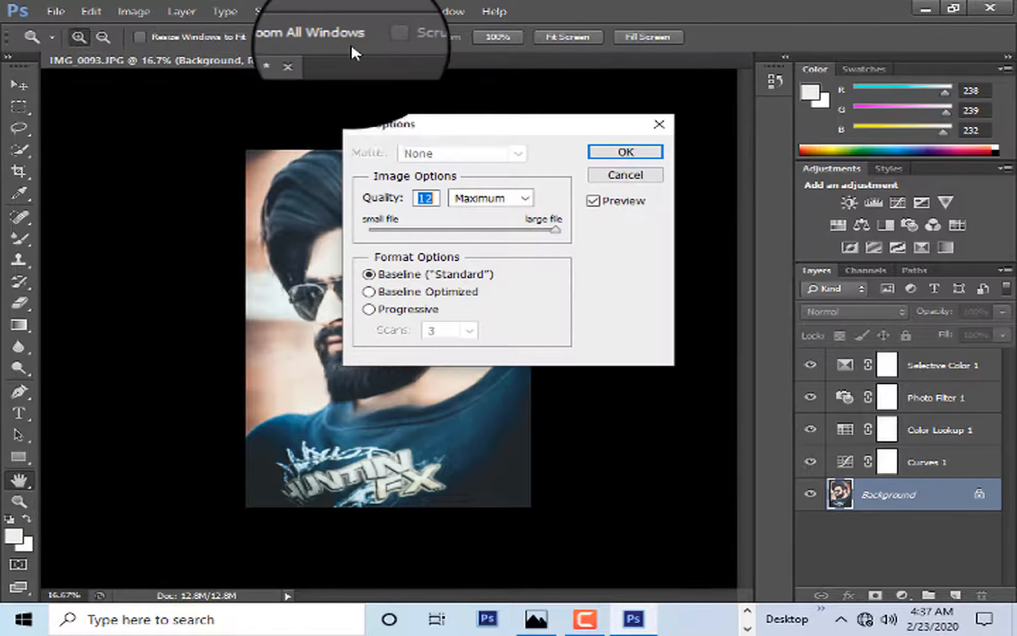
left_click(652, 155)
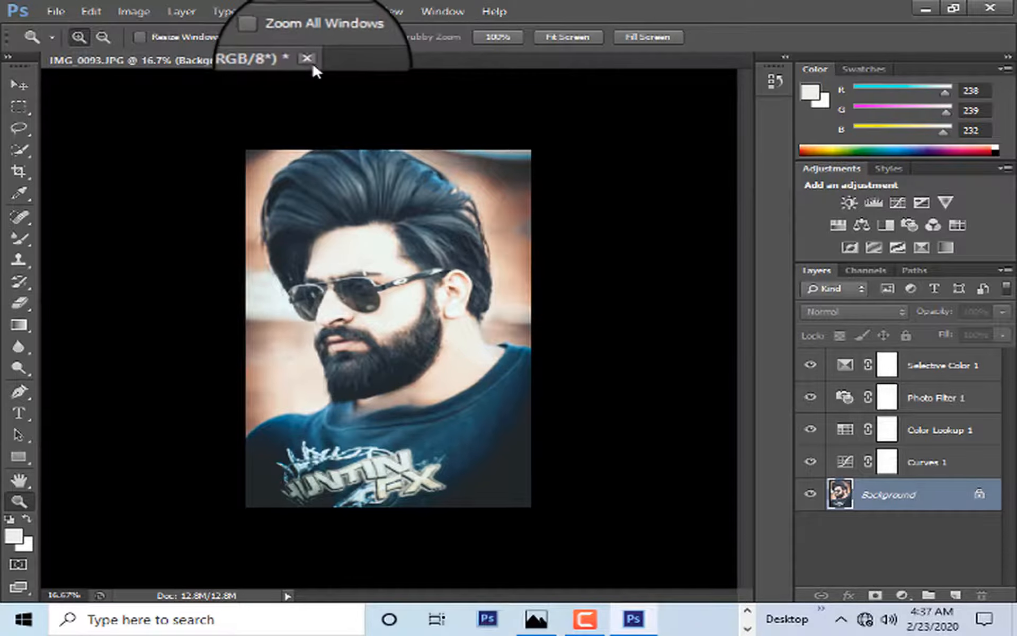
left_click(308, 59)
left_click(532, 243)
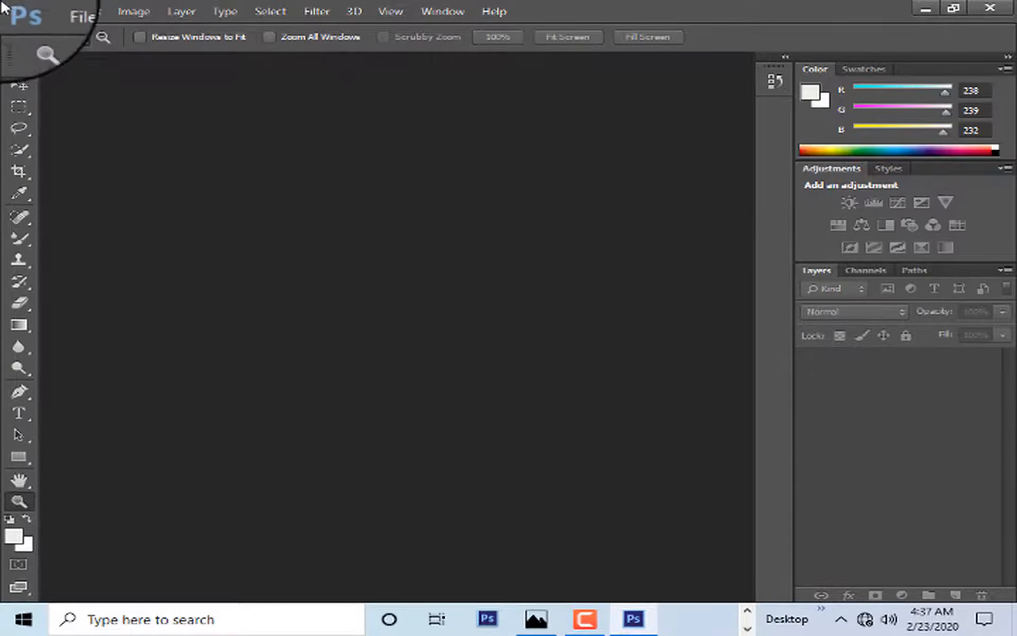
Open the saved image IMG_0093 from Local Disk (G:) in Camera Raw.
left_click(56, 11)
left_click(69, 42)
left_click(606, 403)
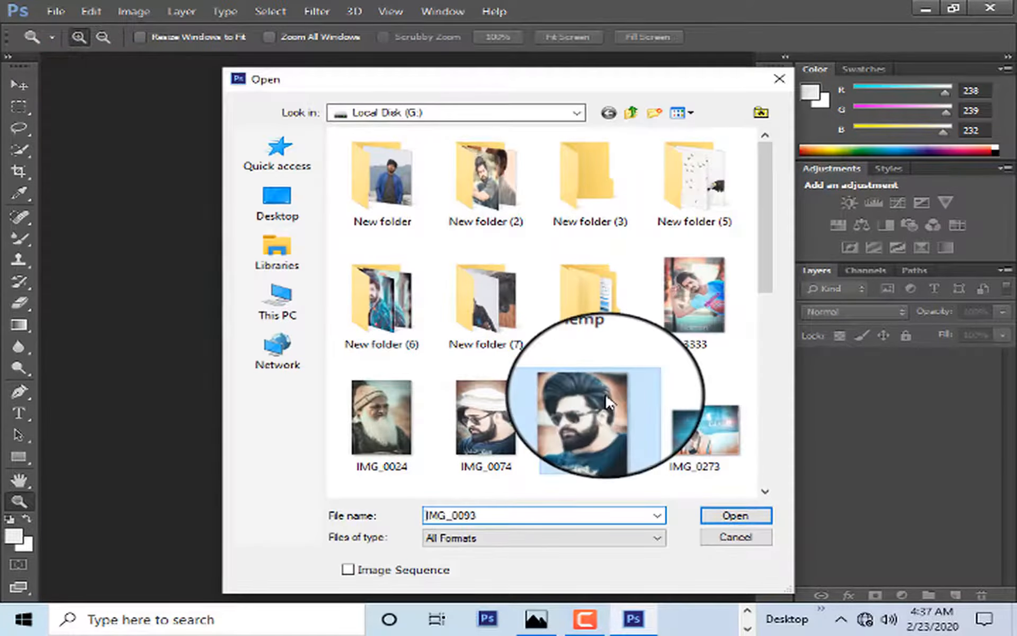
double_click(605, 403)
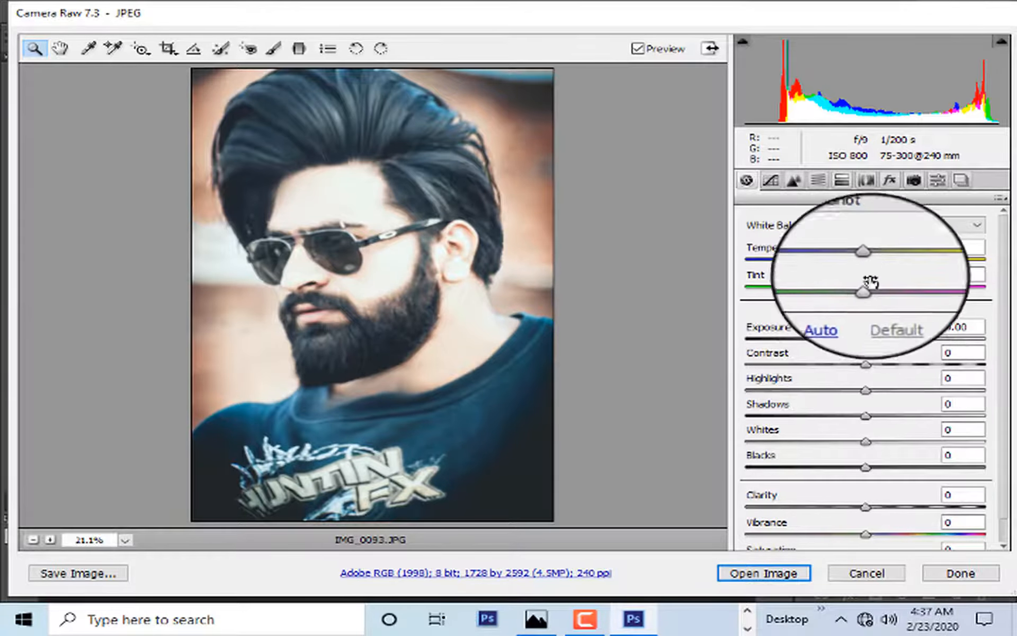
Set Temperature to -8, Exposure to -0.15, Highlights to +7, Shadows to +33, Whites to +9 and Blacks to +1.
left_click_drag(862, 265, 856, 270)
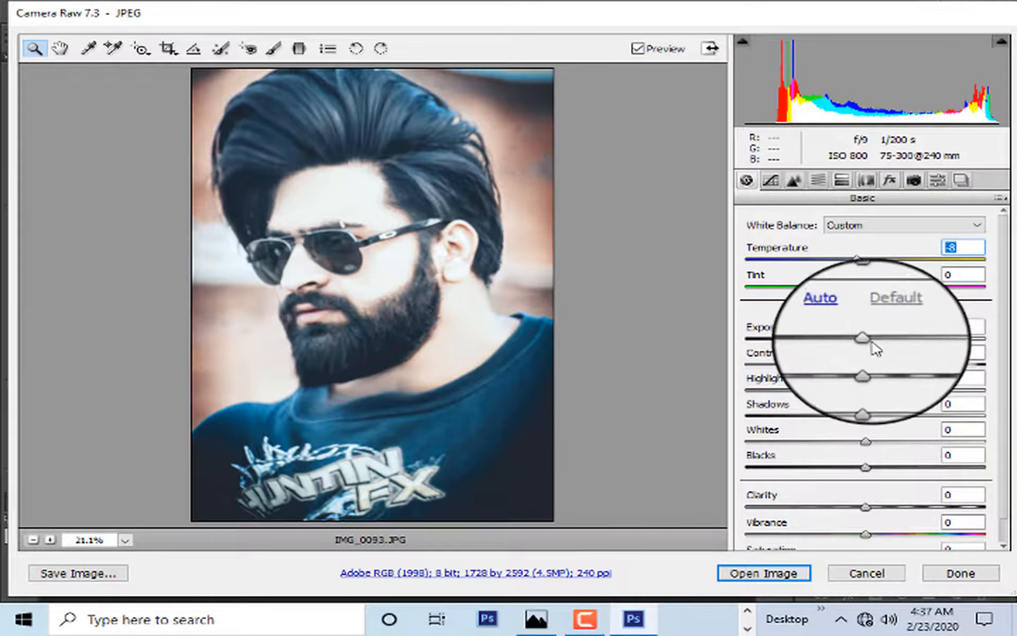
left_click_drag(878, 418, 898, 473)
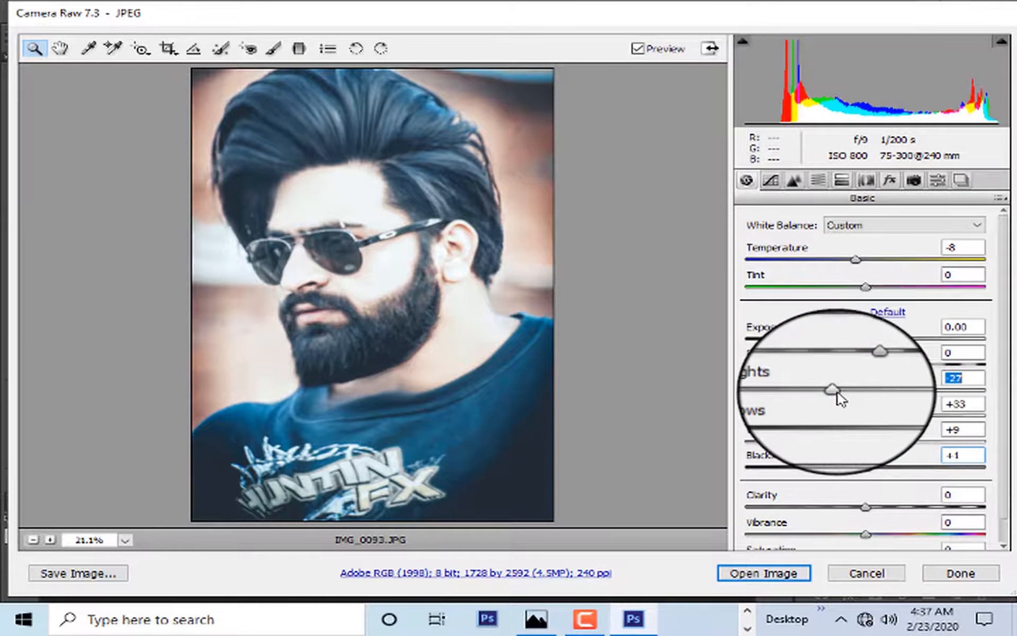
left_click_drag(838, 392, 890, 396)
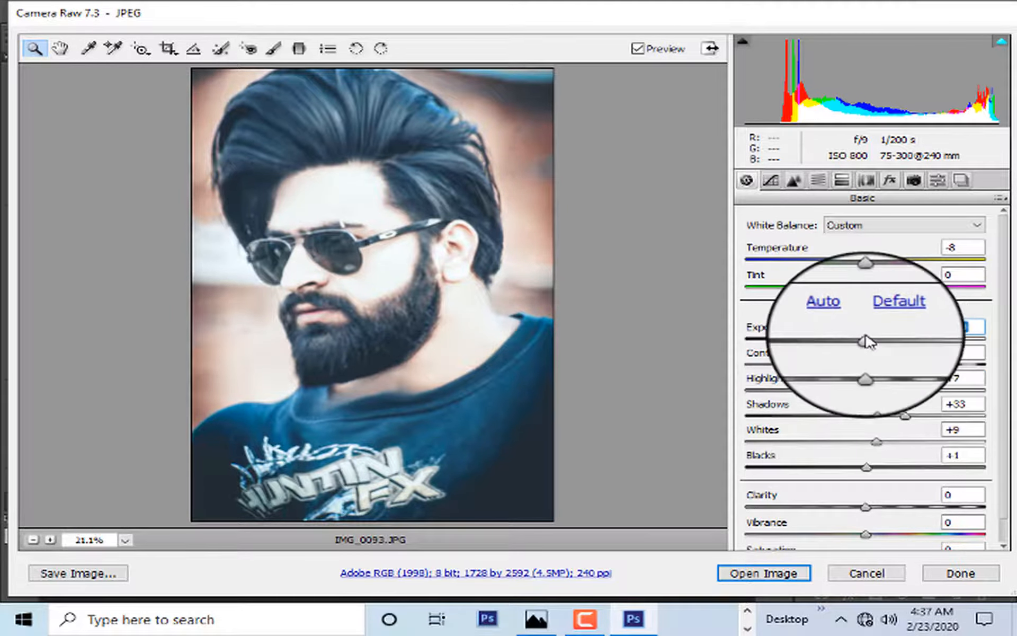
mouse_move(875, 343)
left_mouse_down()
mouse_move(864, 344)
mouse_move(879, 357)
mouse_move(869, 362)
left_mouse_up()
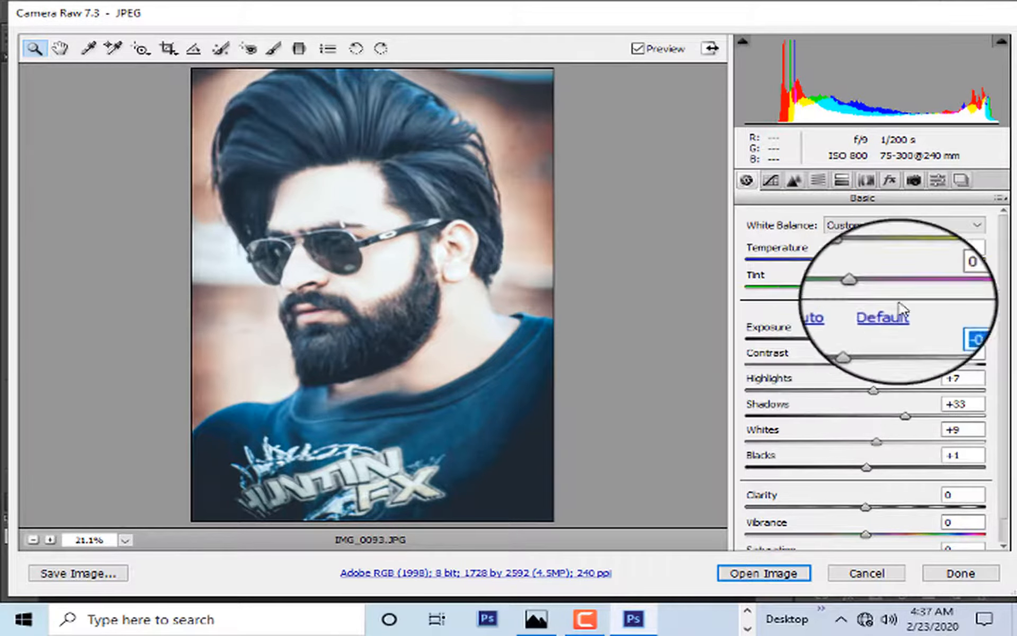
Raise Clarity and Vibrance, and open the image for editing with its embedded Adobe RGB (1998) profile kept.
mouse_move(879, 507)
left_mouse_down()
mouse_move(904, 507)
mouse_move(892, 509)
left_mouse_up()
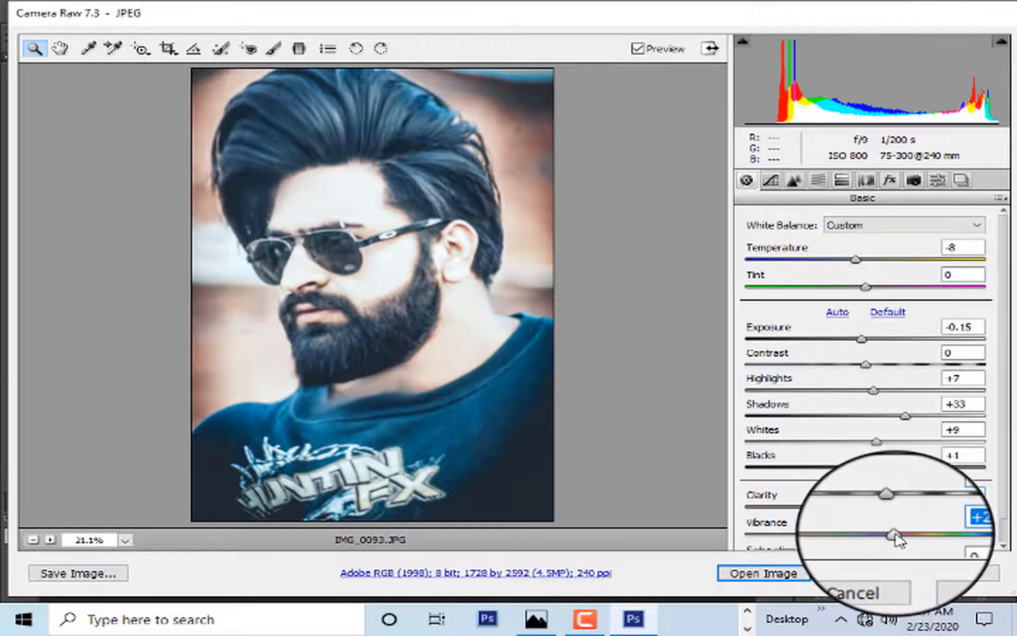
left_click(763, 574)
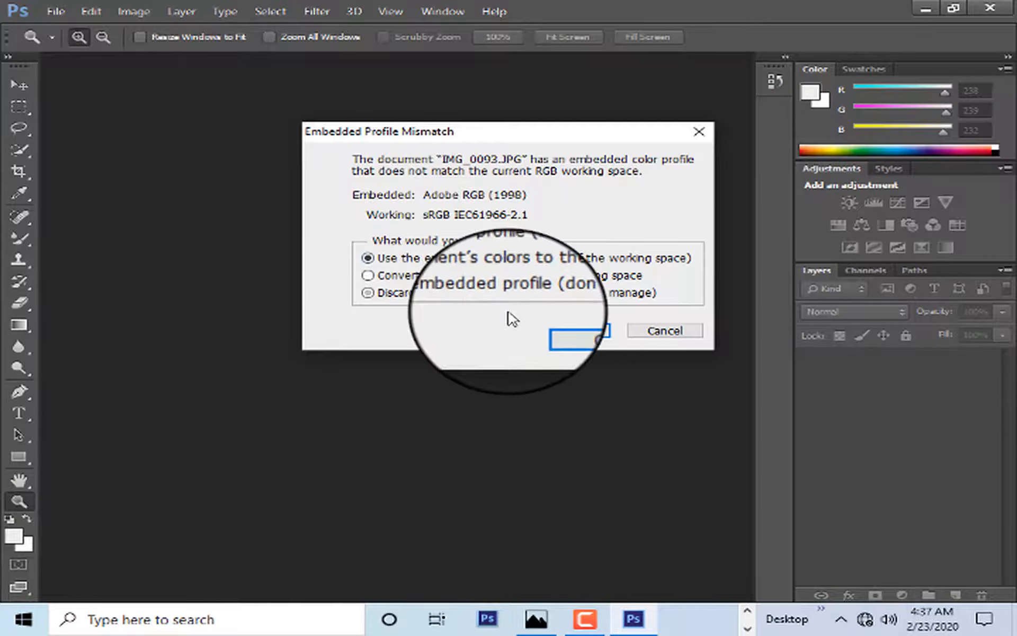
left_click(551, 327)
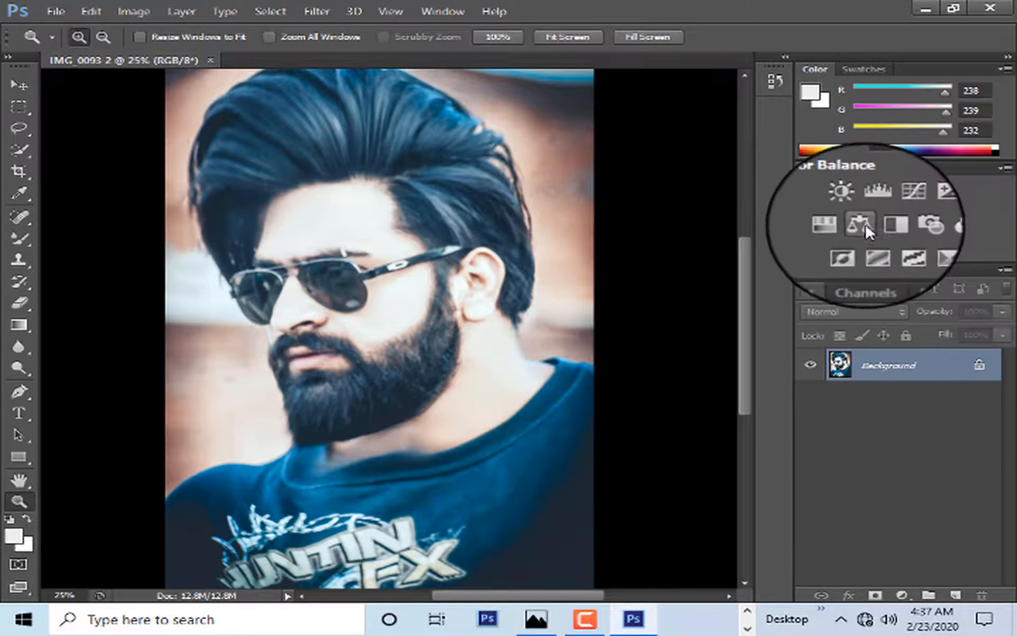
Add a Selective Color adjustment with the Whites set to Cyan +3% and Yellow +9%.
left_click(921, 248)
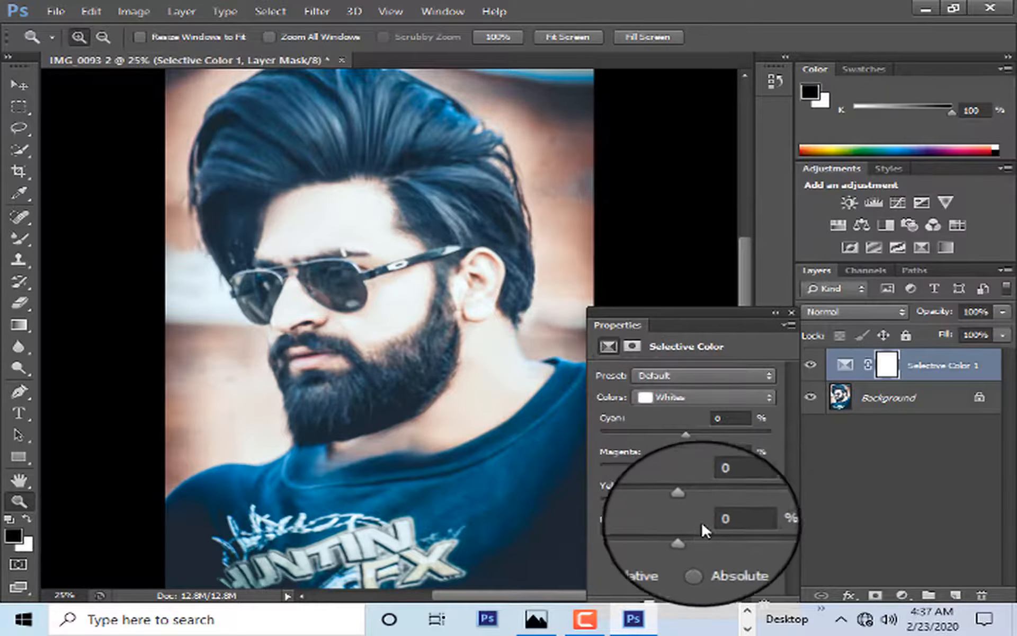
mouse_move(692, 433)
left_mouse_down()
mouse_move(716, 431)
mouse_move(694, 452)
left_mouse_up()
mouse_move(686, 501)
left_mouse_down()
mouse_move(638, 499)
mouse_move(702, 505)
mouse_move(694, 504)
left_mouse_up()
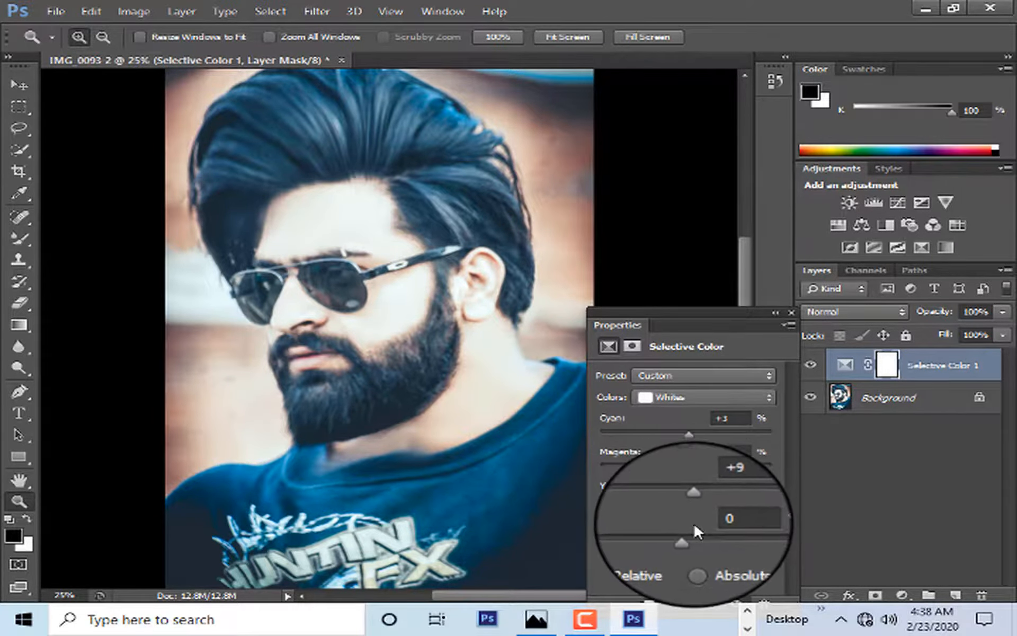
left_click(789, 312)
Examine the Selective Color result on the portrait at close and full-image magnification.
right_click(301, 209)
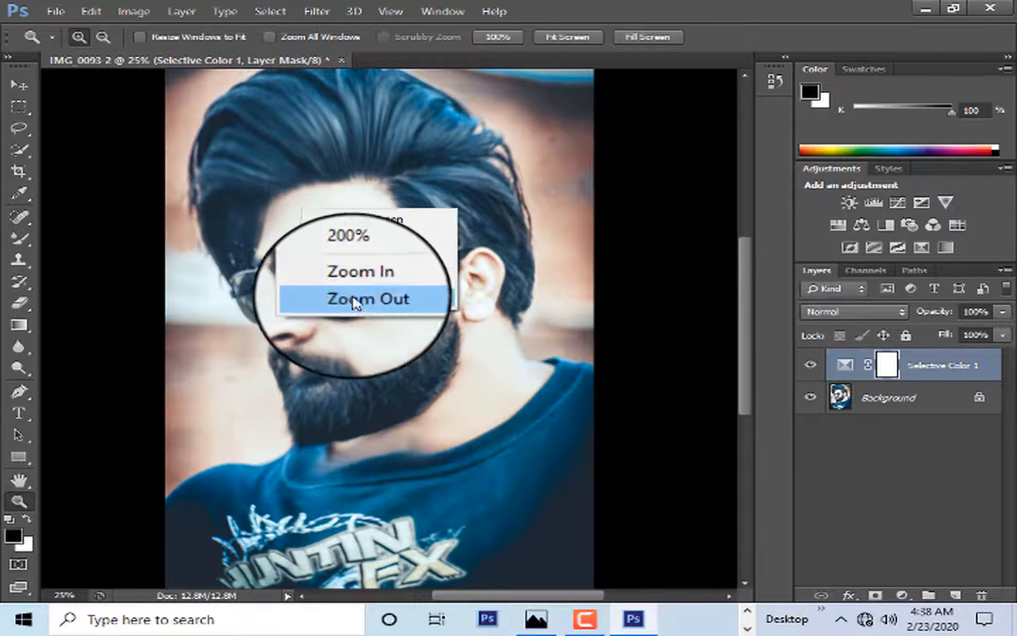
left_click(356, 298)
left_click(334, 379)
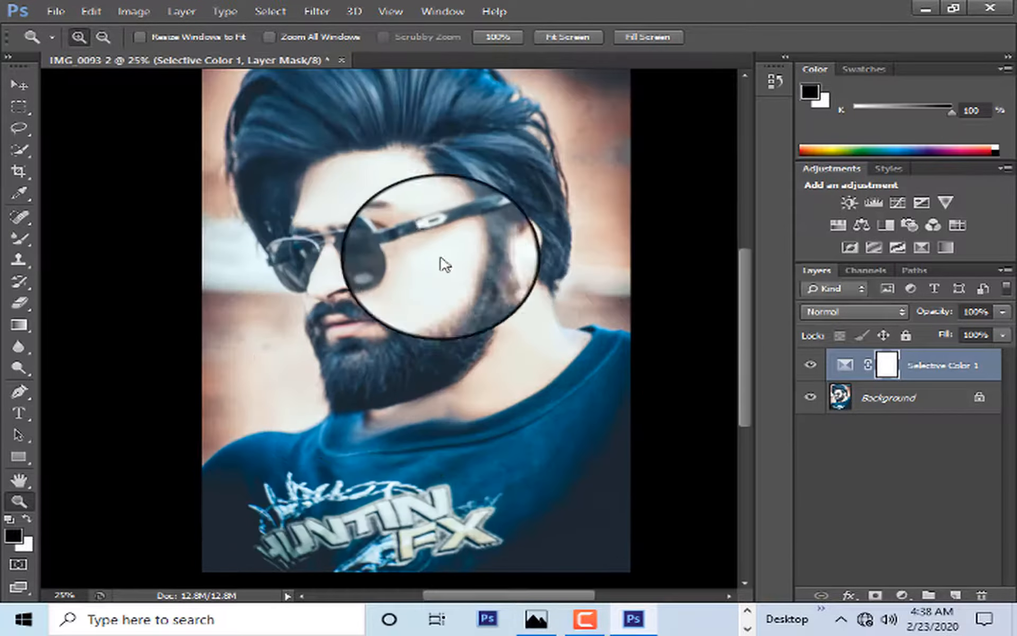
right_click(433, 240)
left_click(487, 327)
left_click(359, 336)
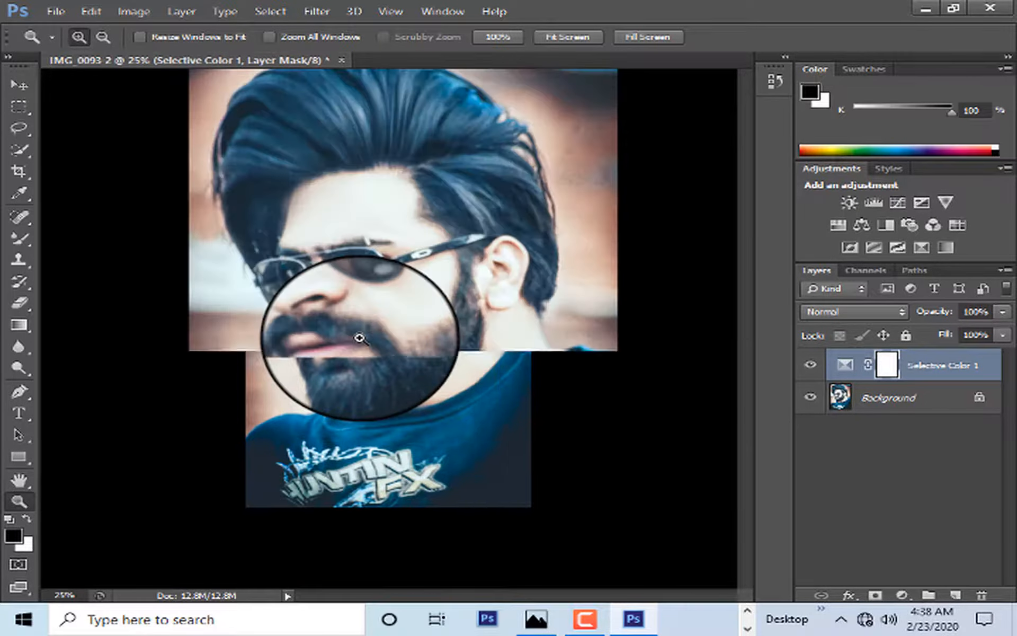
right_click(416, 210)
left_click(500, 298)
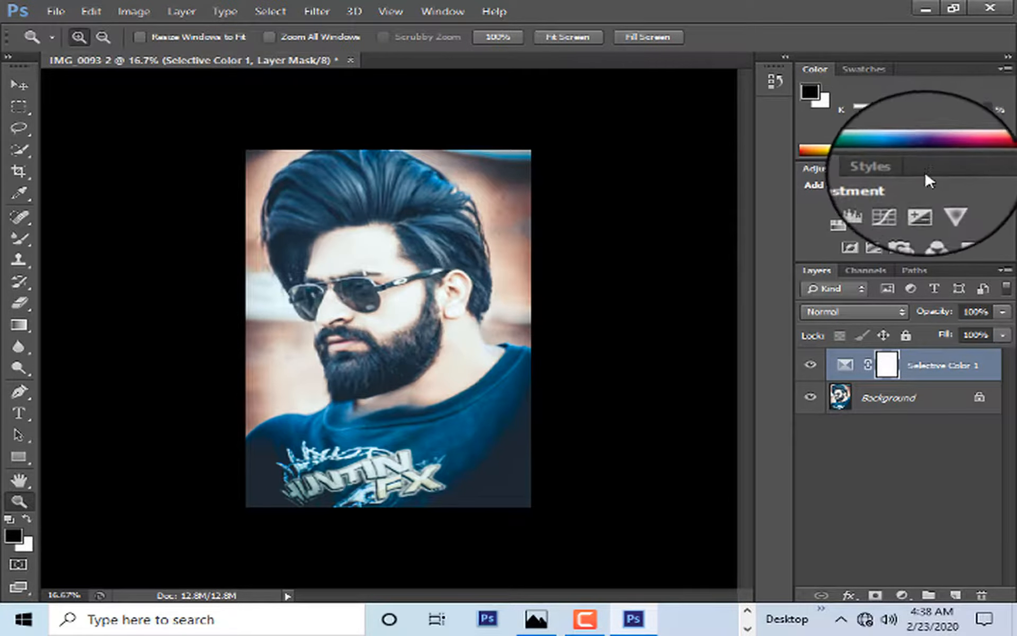
Add a Vibrance adjustment layer above Selective Color and raise its Saturation moderately.
left_click(946, 204)
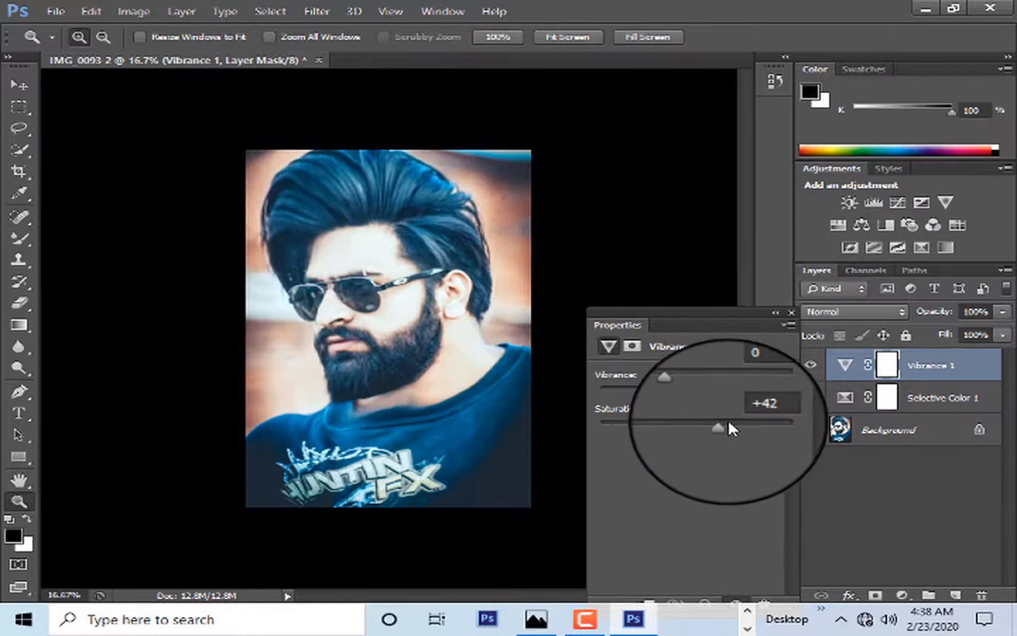
left_click_drag(723, 426, 706, 425)
left_click(778, 312)
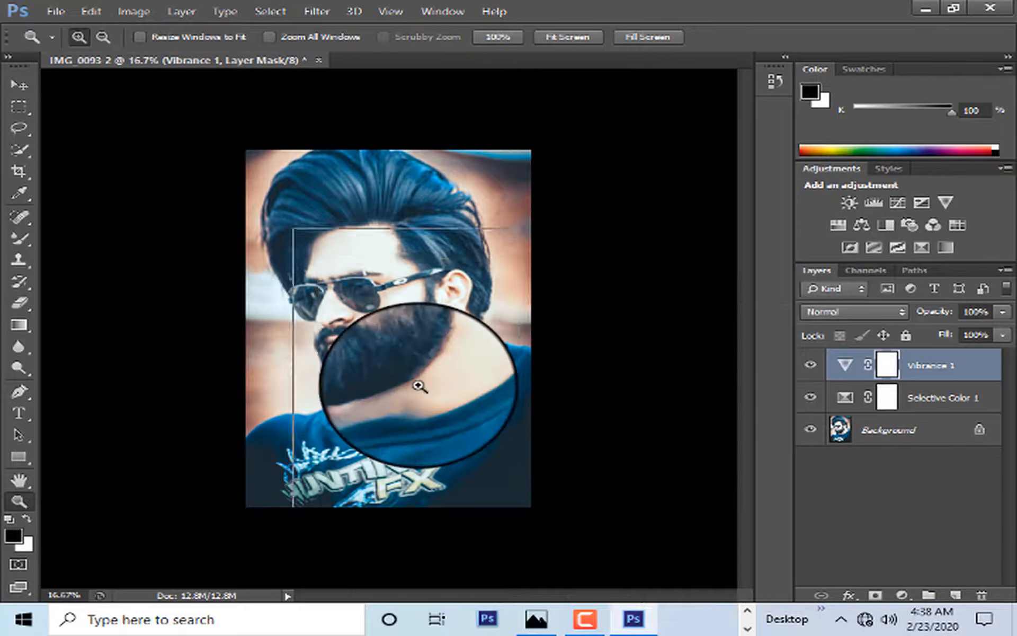
Examine the more saturated portrait from the hair down to the shirt at 25% magnification.
left_click(421, 385)
right_click(371, 266)
left_click(405, 311)
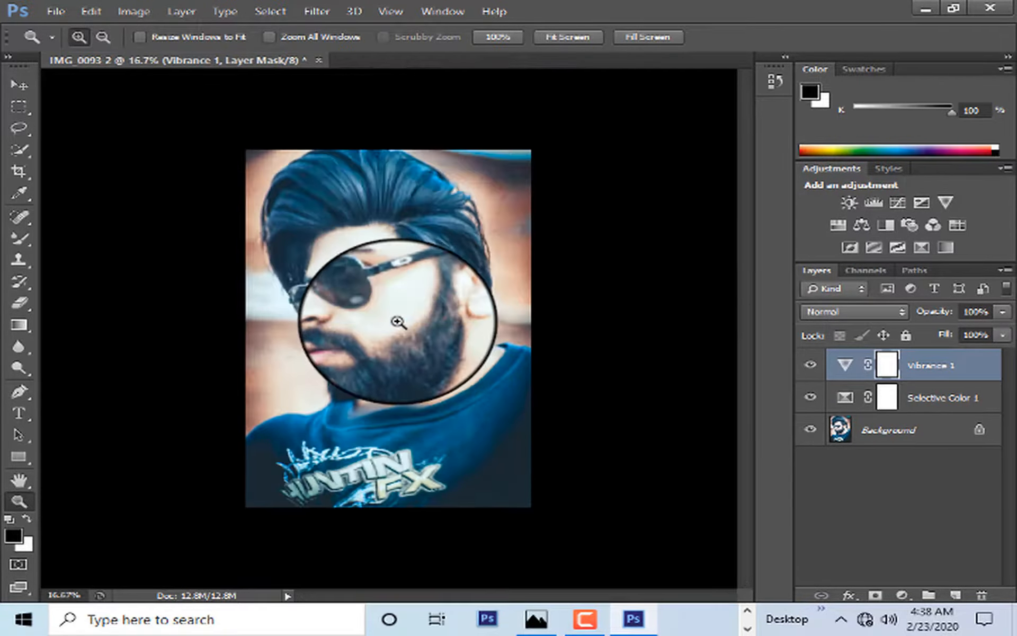
left_click(397, 319)
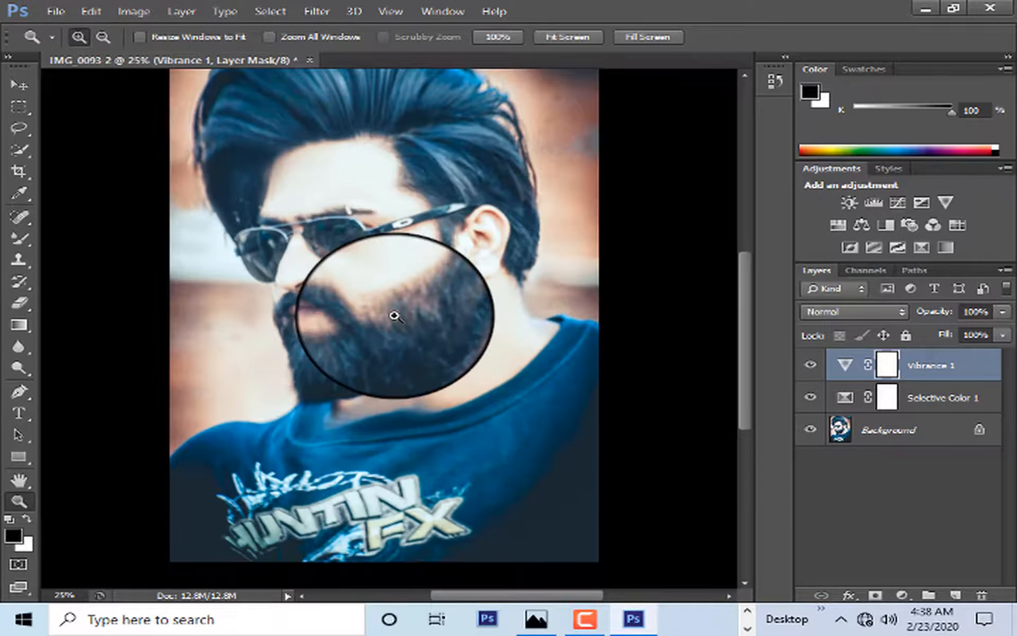
scroll(394, 316, "down", 1)
scroll(395, 316, "up", 2)
scroll(393, 314, "down", 3)
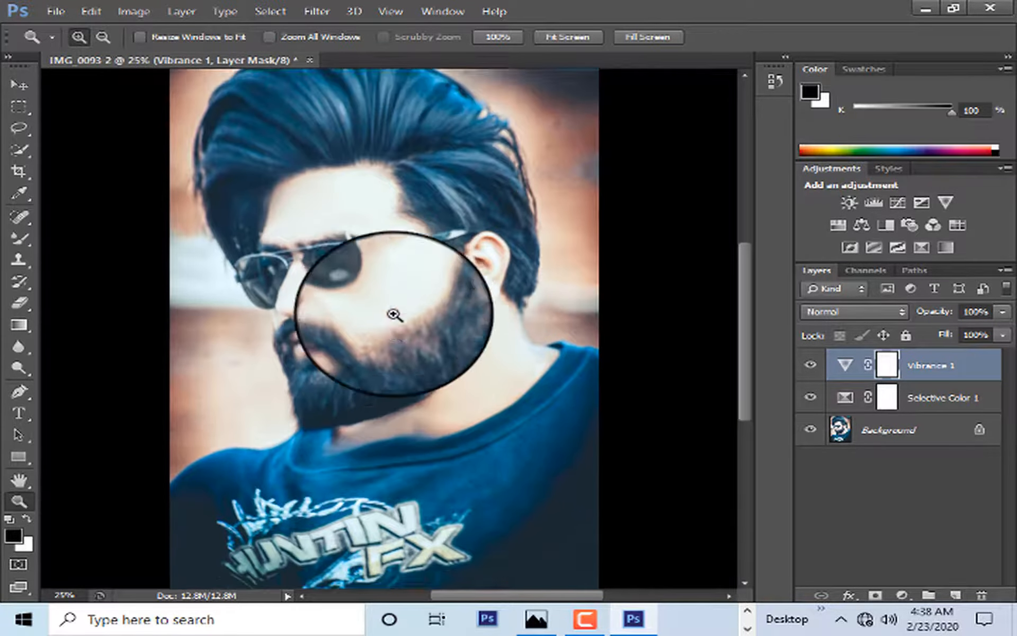
Create a text box over the beard and shirt and enter the signature name in 72 pt Times New Roman.
left_click(22, 412)
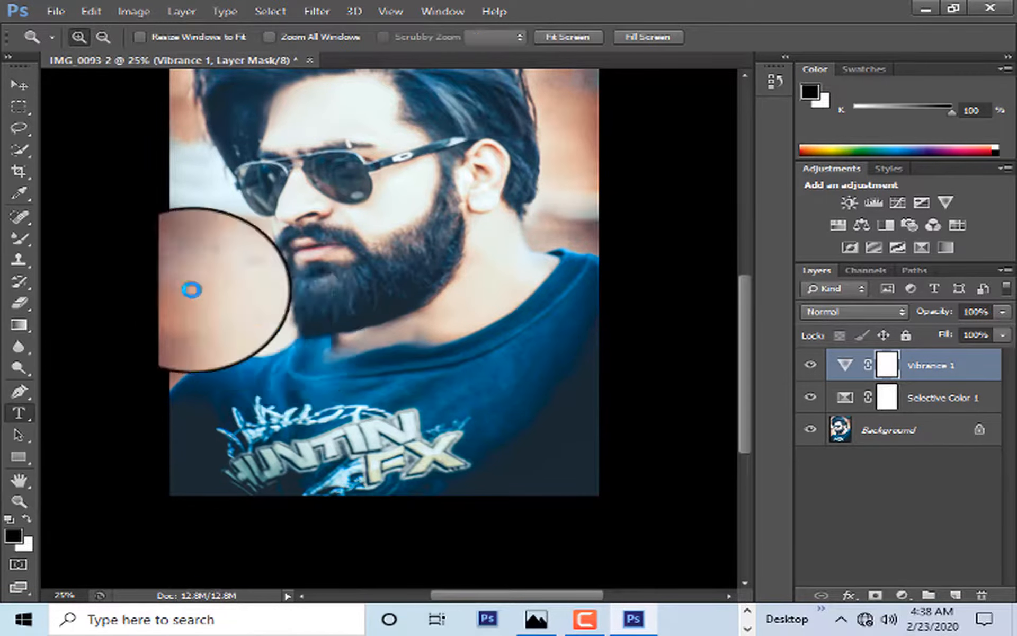
left_click_drag(197, 311, 478, 480)
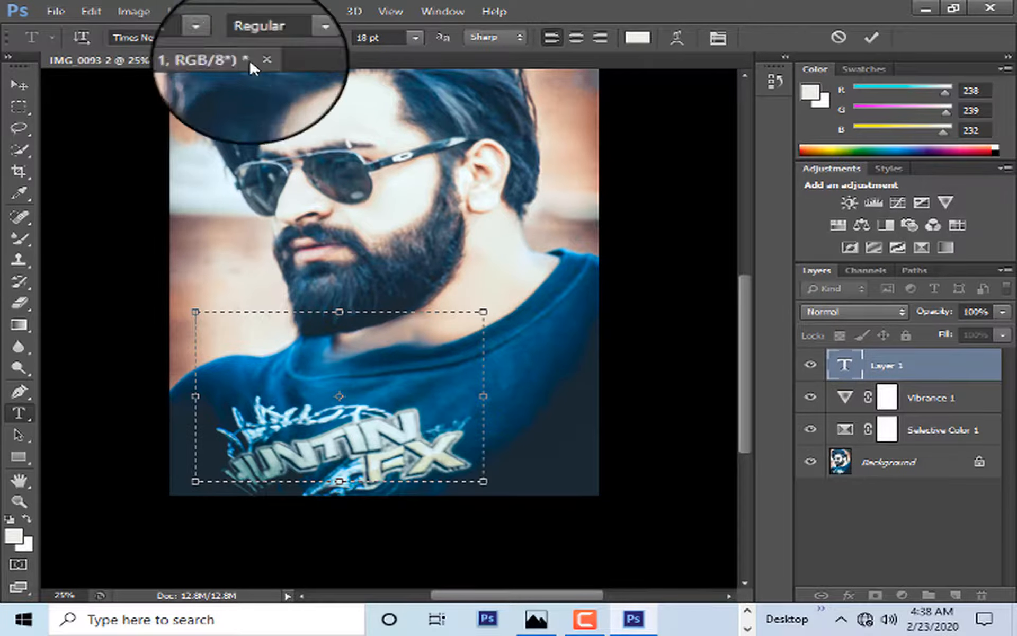
left_click(415, 38)
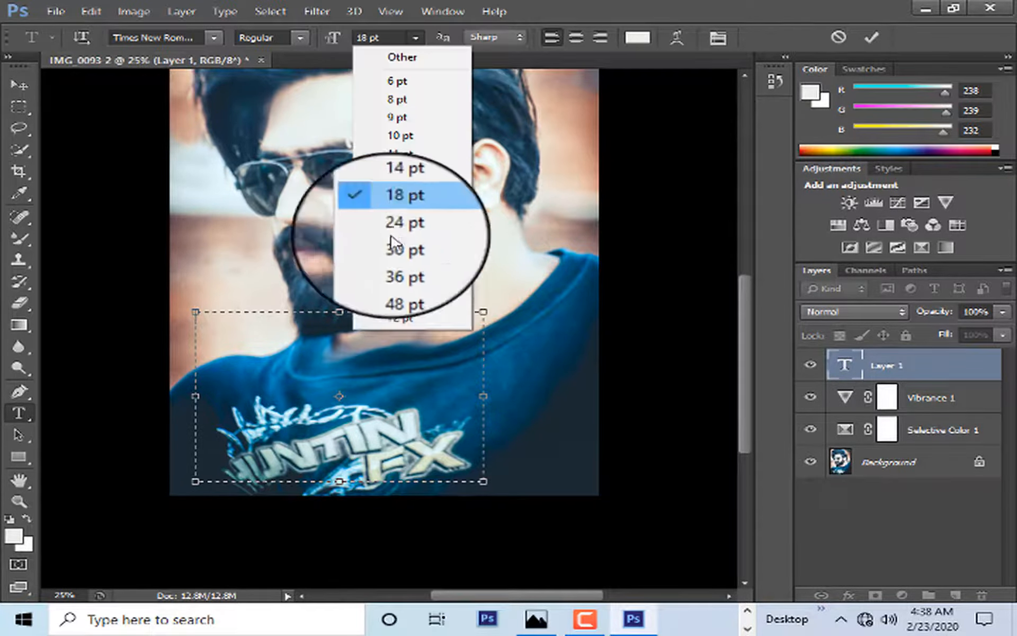
left_click(399, 316)
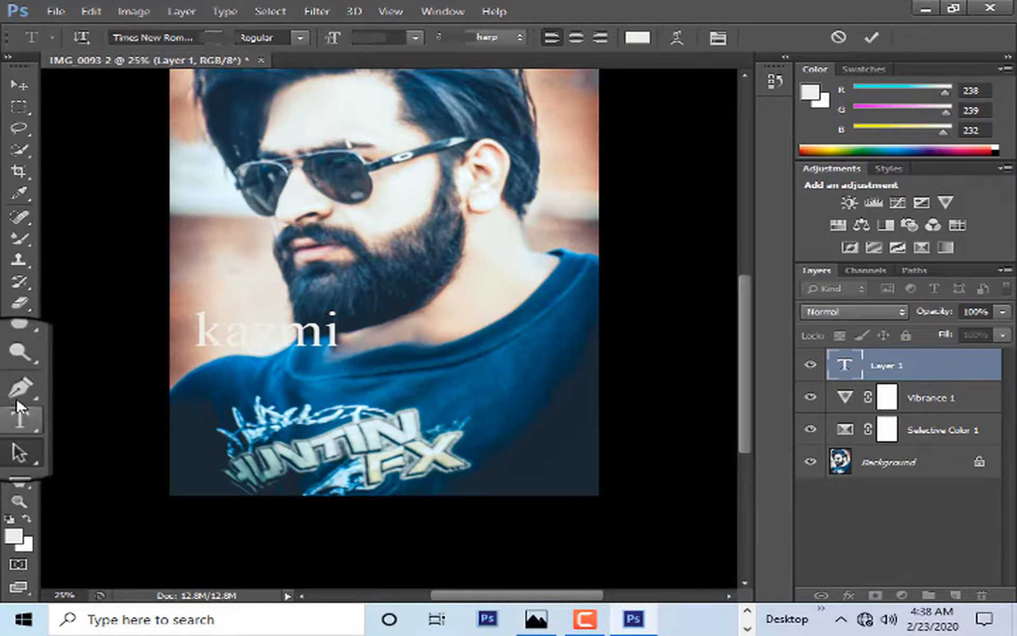
Move the name text down over the shirt graphic near the photo's lower edge and check the placement.
left_click(19, 84)
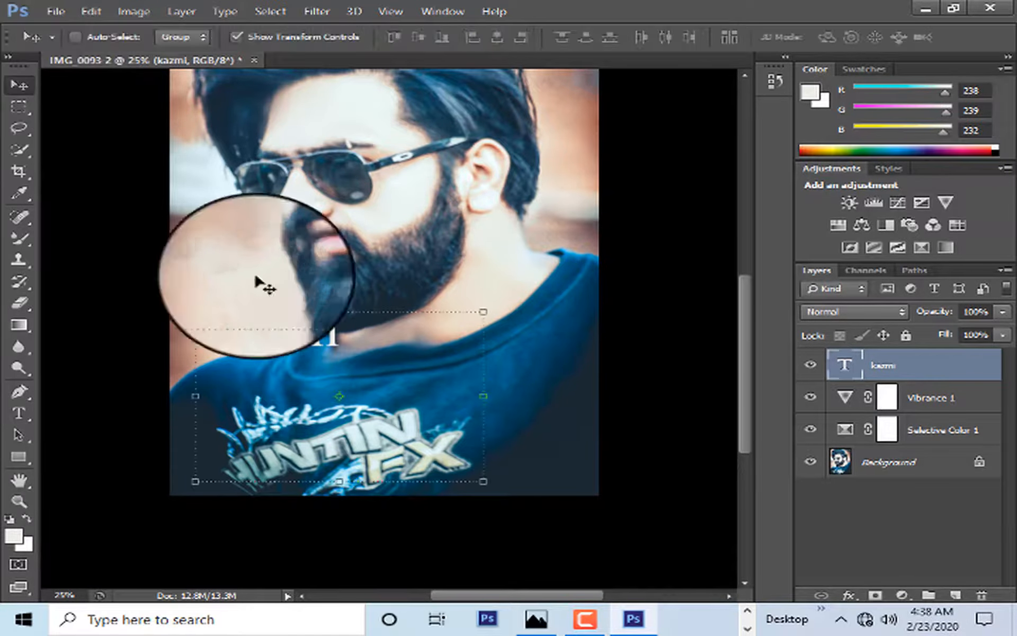
left_click_drag(284, 333, 377, 466)
left_click(19, 501)
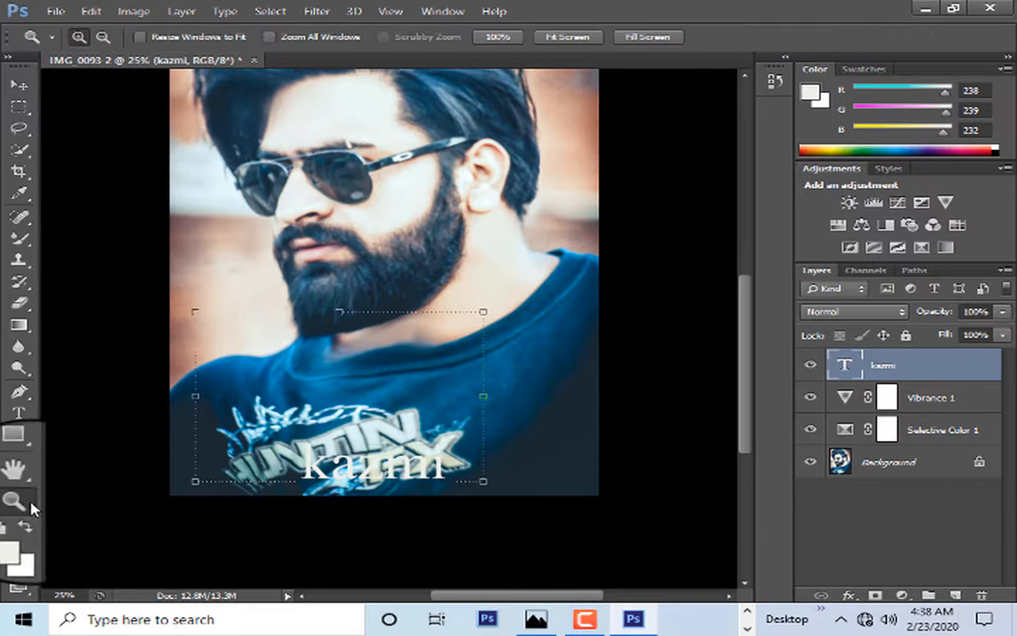
right_click(353, 237)
left_click(446, 325)
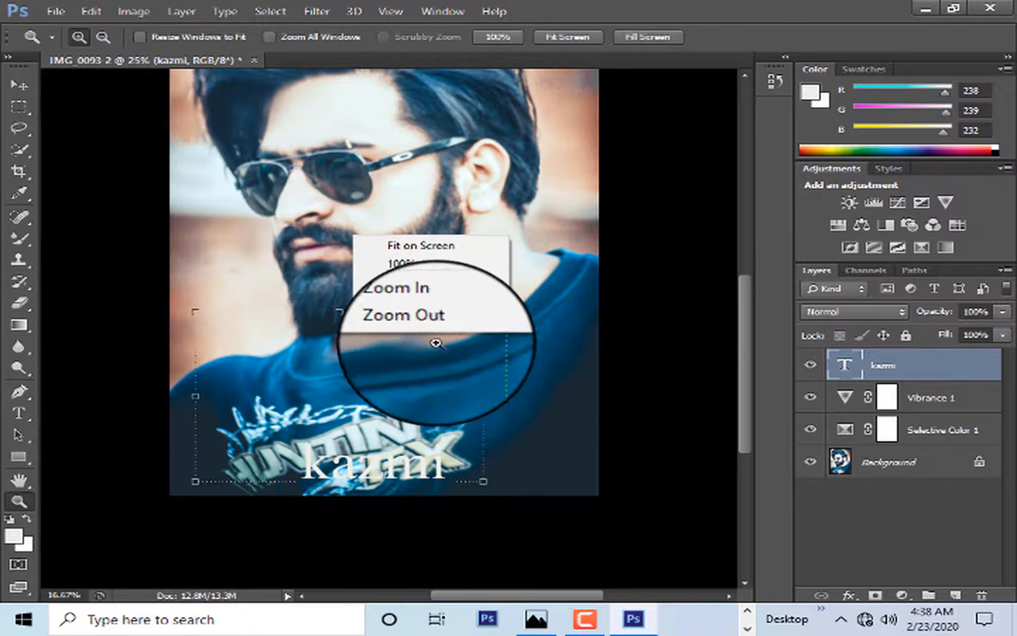
left_click(360, 385)
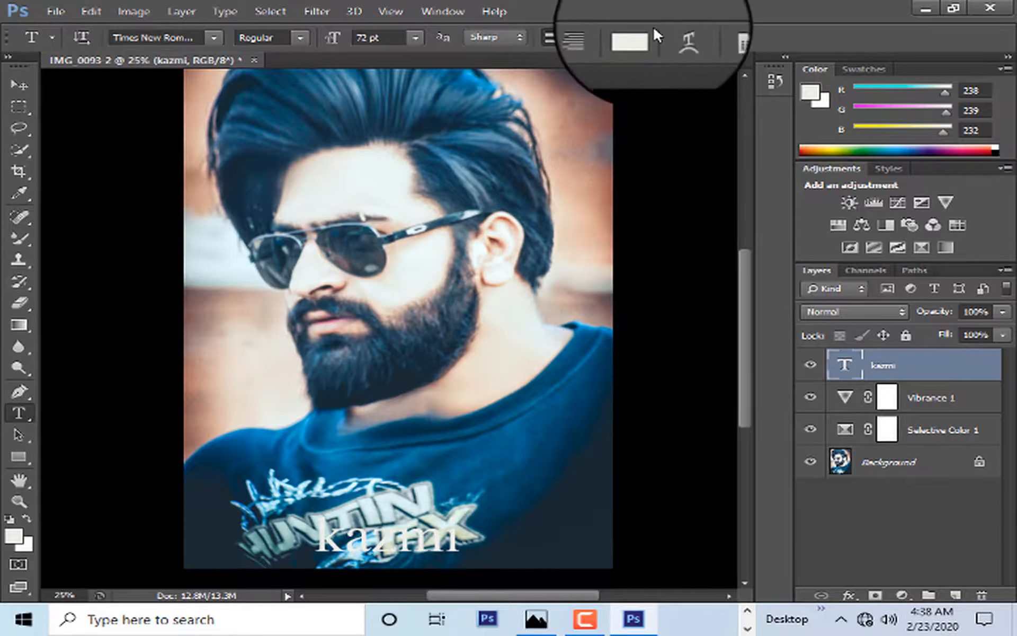
left_click(638, 37)
left_click(533, 277)
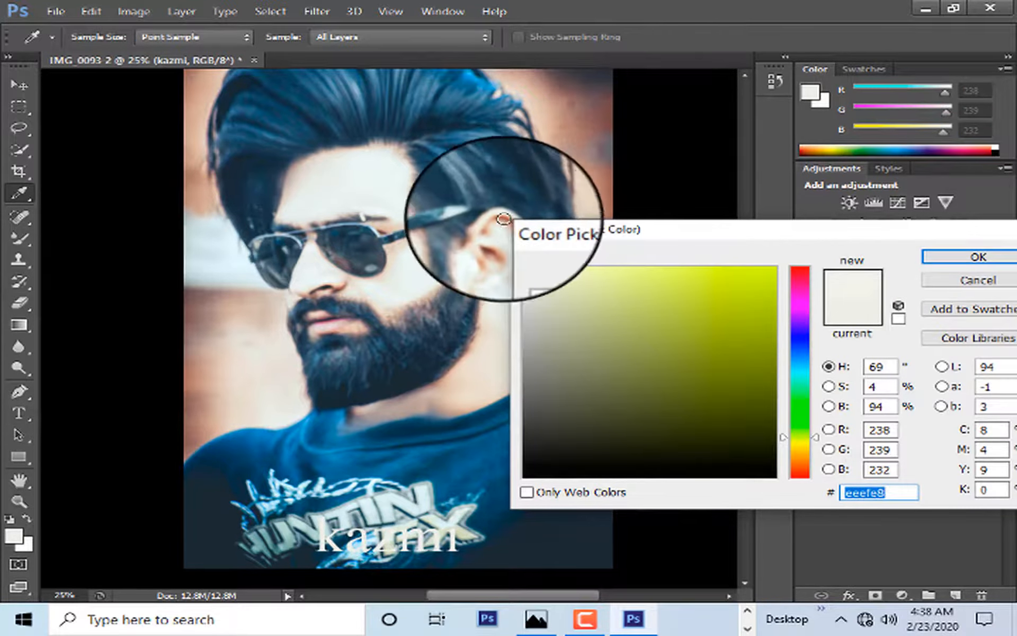
left_click(959, 263)
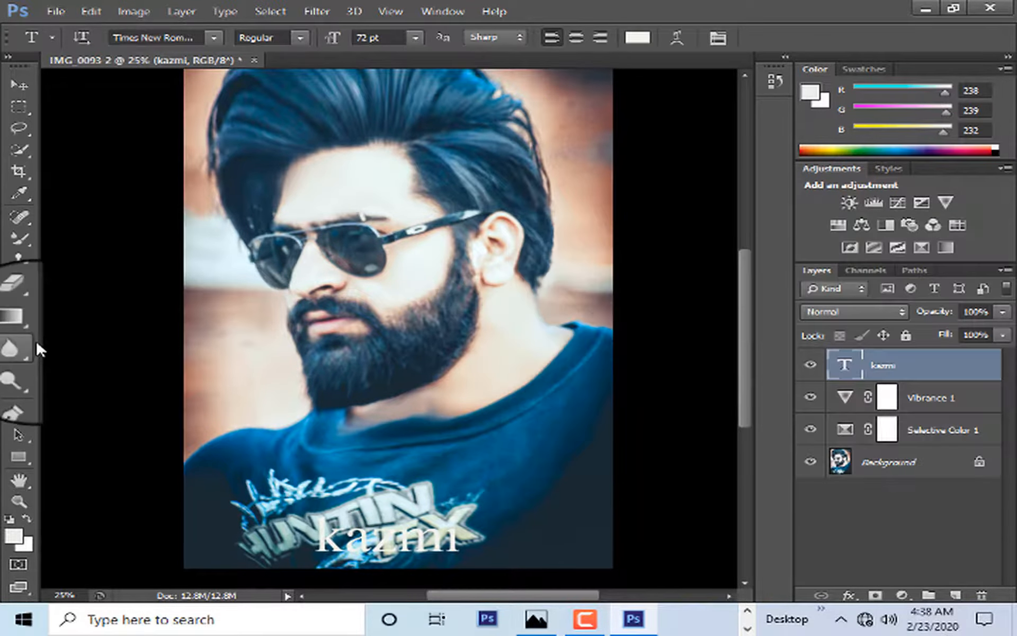
Change the name text's font to VIPER NORA and check the whole portrait.
left_click(214, 37)
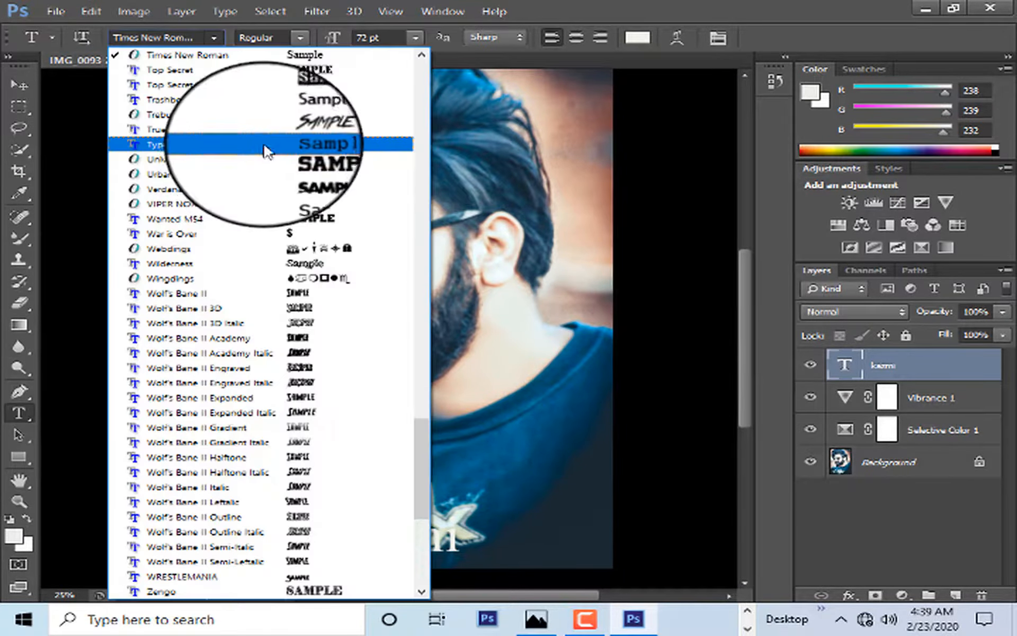
scroll(321, 106, "up", 8)
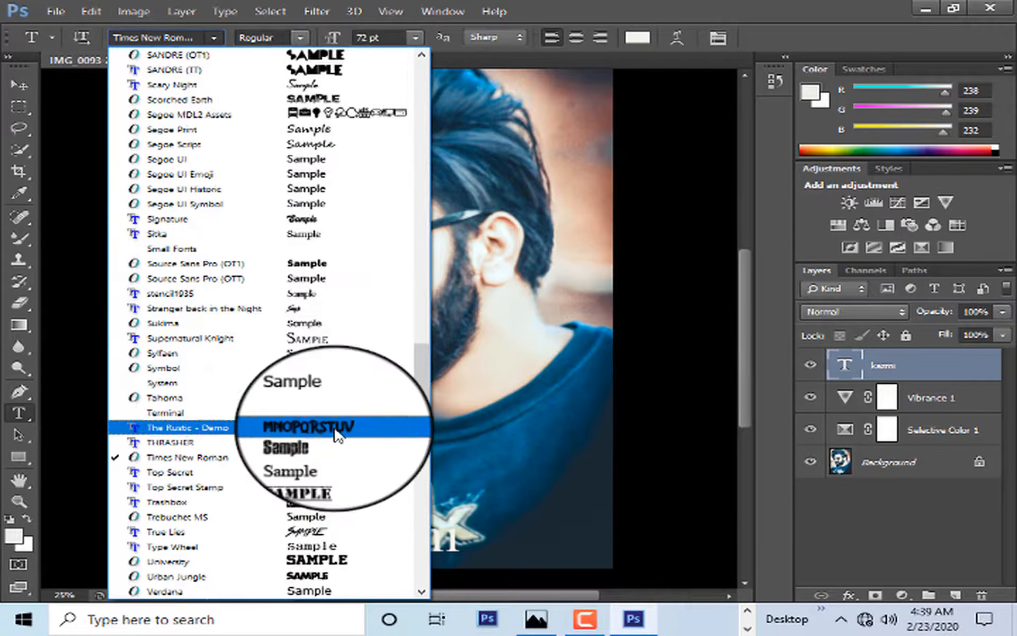
left_click(335, 428)
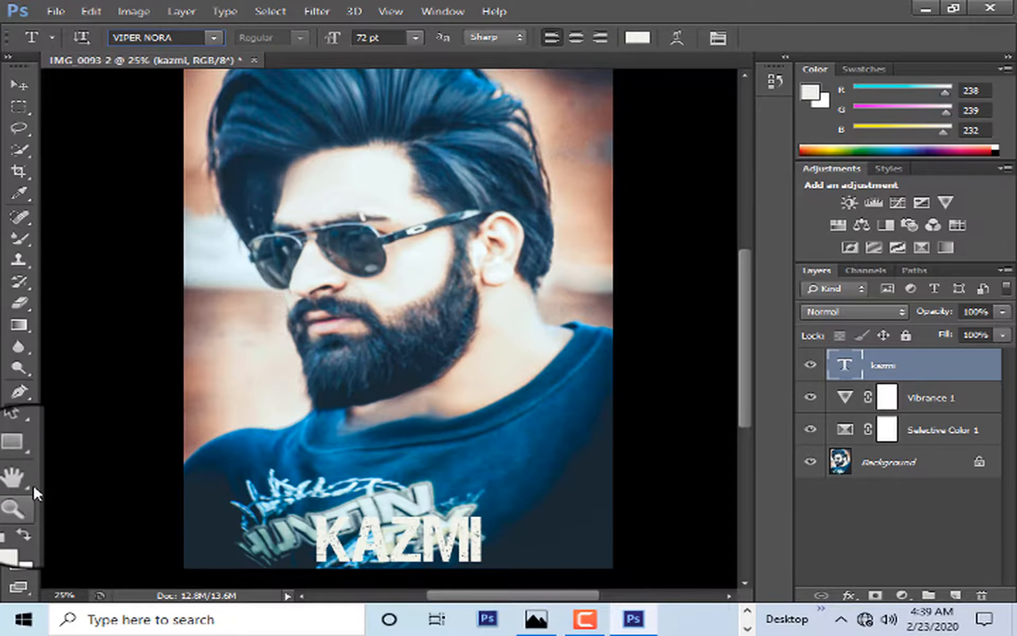
left_click(19, 501)
right_click(309, 306)
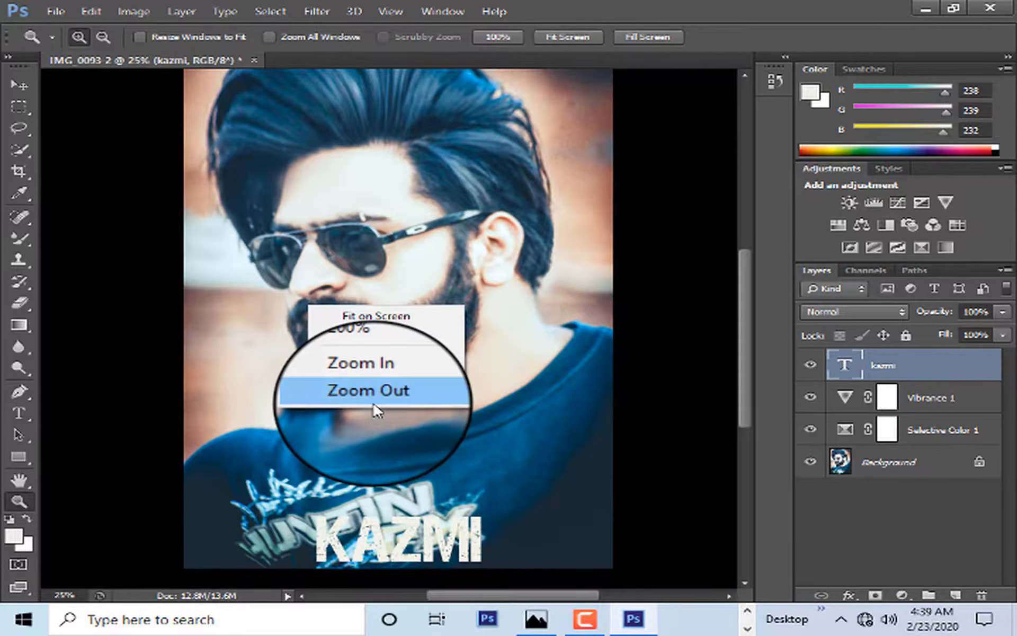
left_click(374, 401)
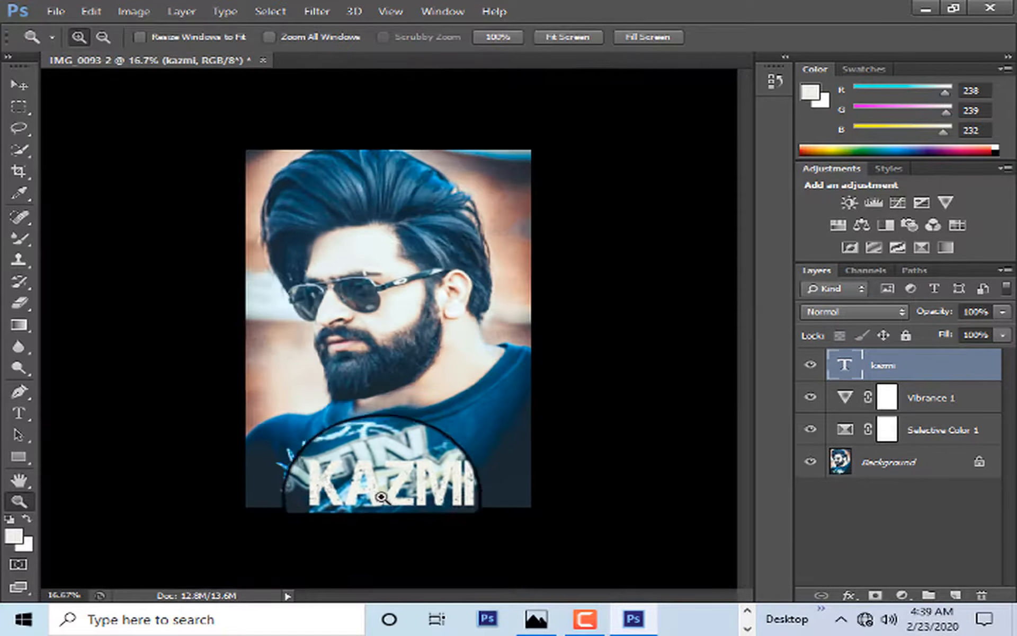
Recolour the name text with a dark blue sampled from the portrait.
left_click(21, 413)
left_click(636, 36)
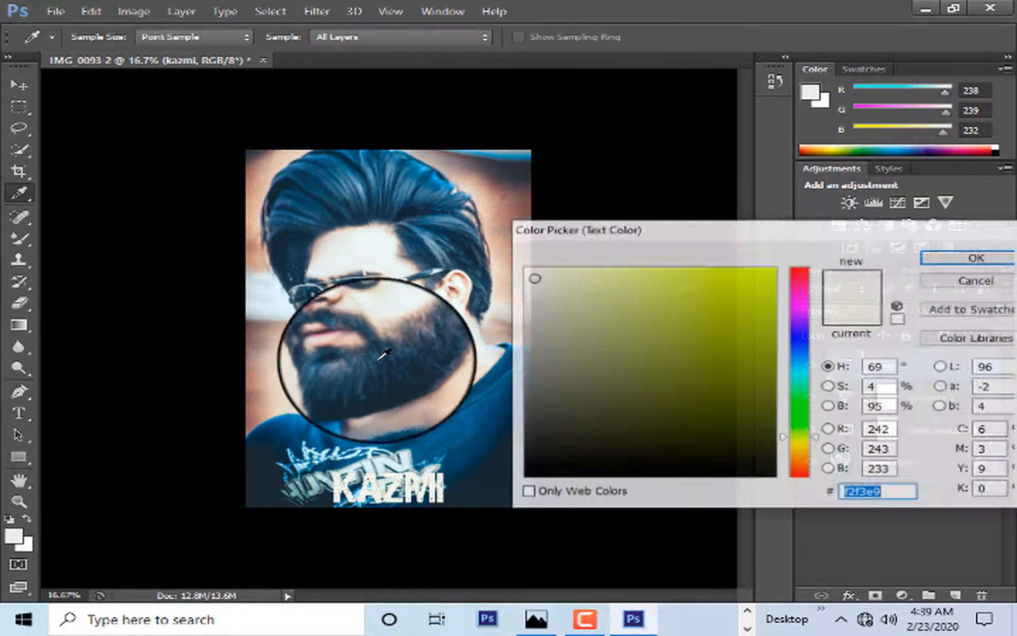
left_click(351, 252)
left_click_drag(352, 253, 354, 302)
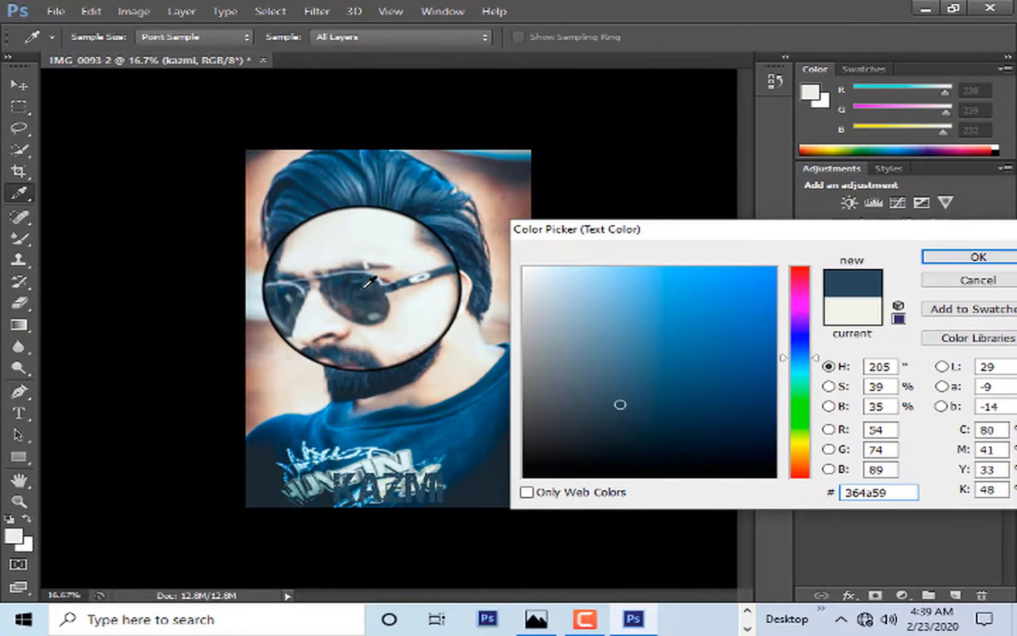
left_click(962, 260)
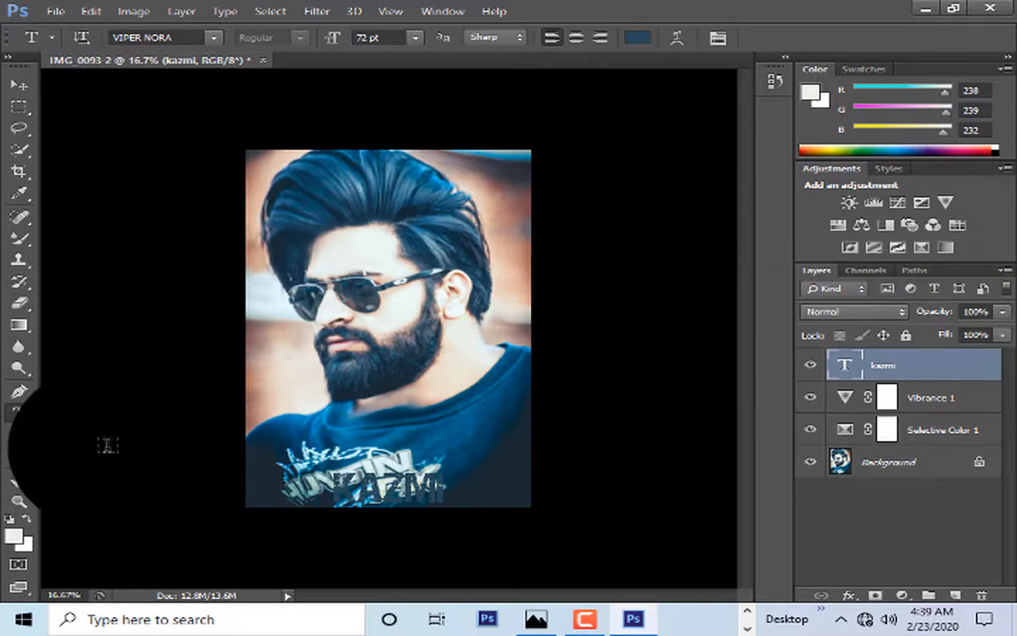
Check the recoloured name against the shirt graphic and hide the name text layer.
left_click(22, 86)
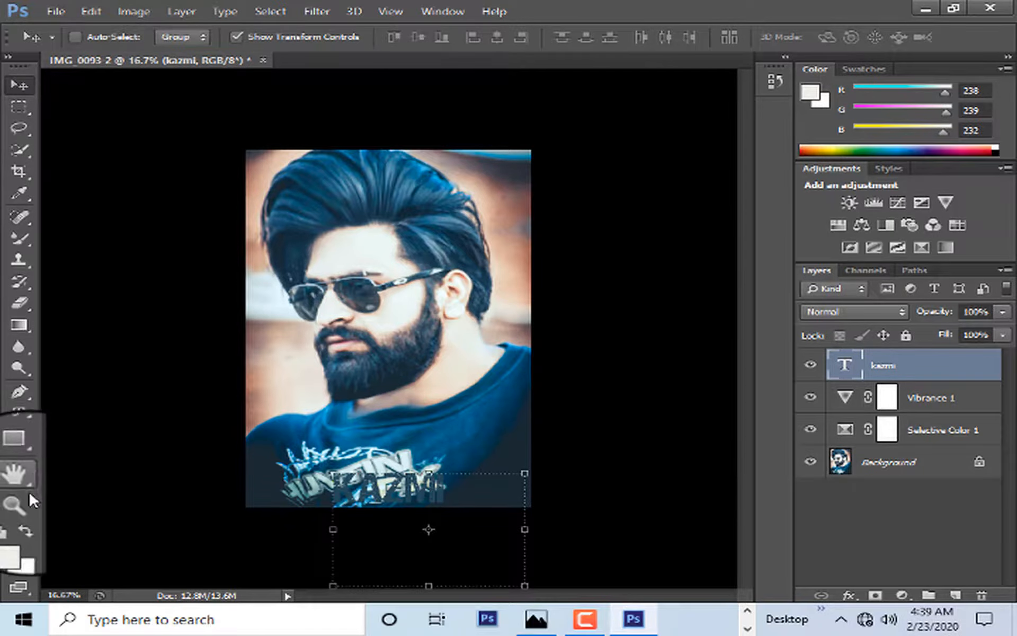
left_click(21, 501)
left_click(422, 503)
right_click(408, 183)
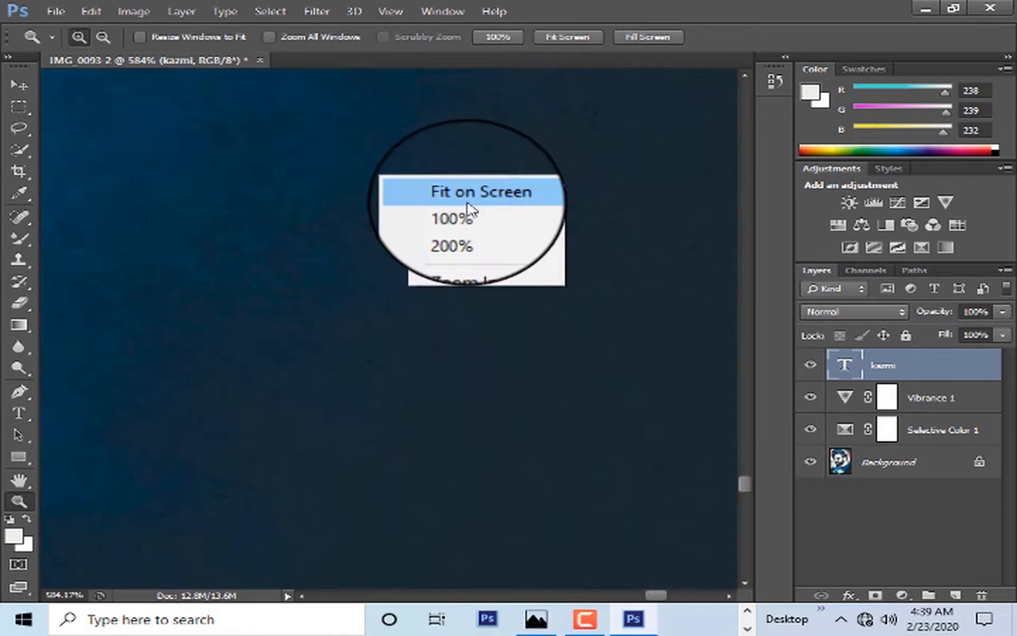
left_click(414, 191)
right_click(297, 288)
left_click(340, 368)
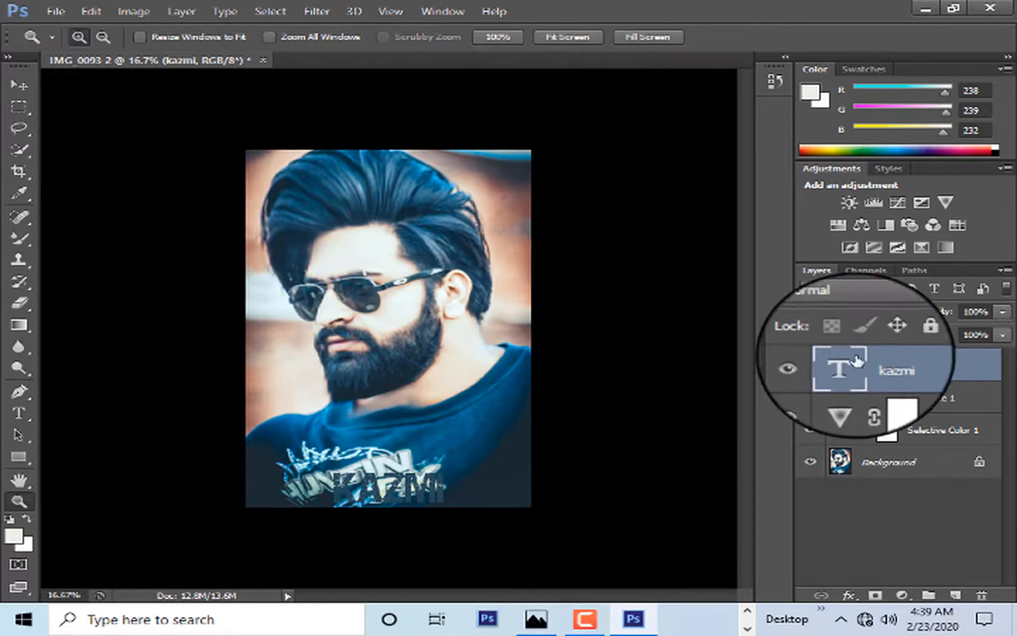
left_click(811, 365)
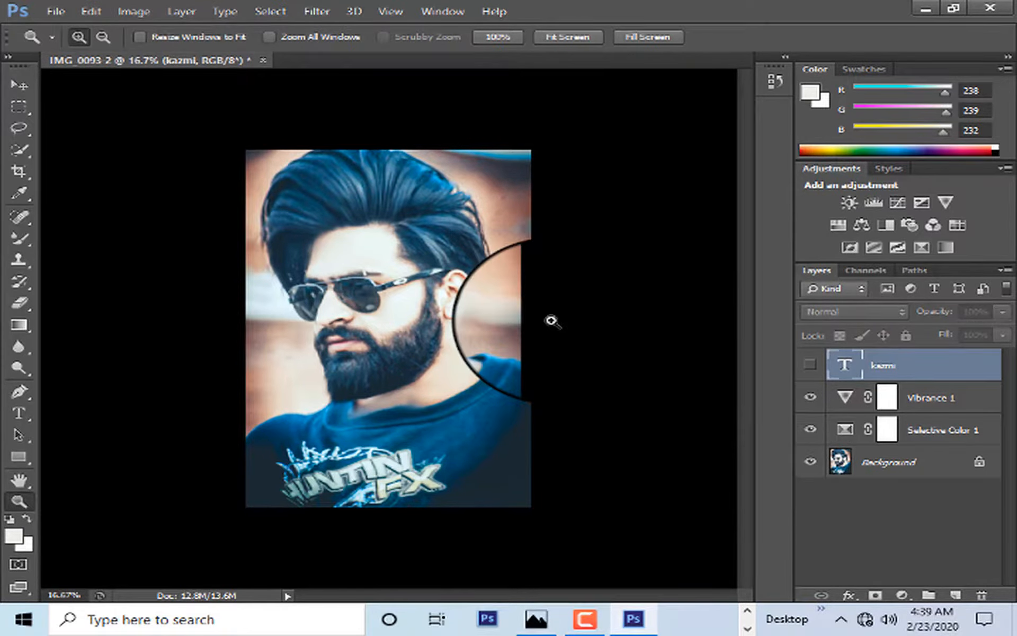
Save a JPEG copy as IMG_0093.jpg on Local Disk (G:), replacing the existing file, with Maximum quality and Baseline ("Standard") format.
key("ctrl+shift+s")
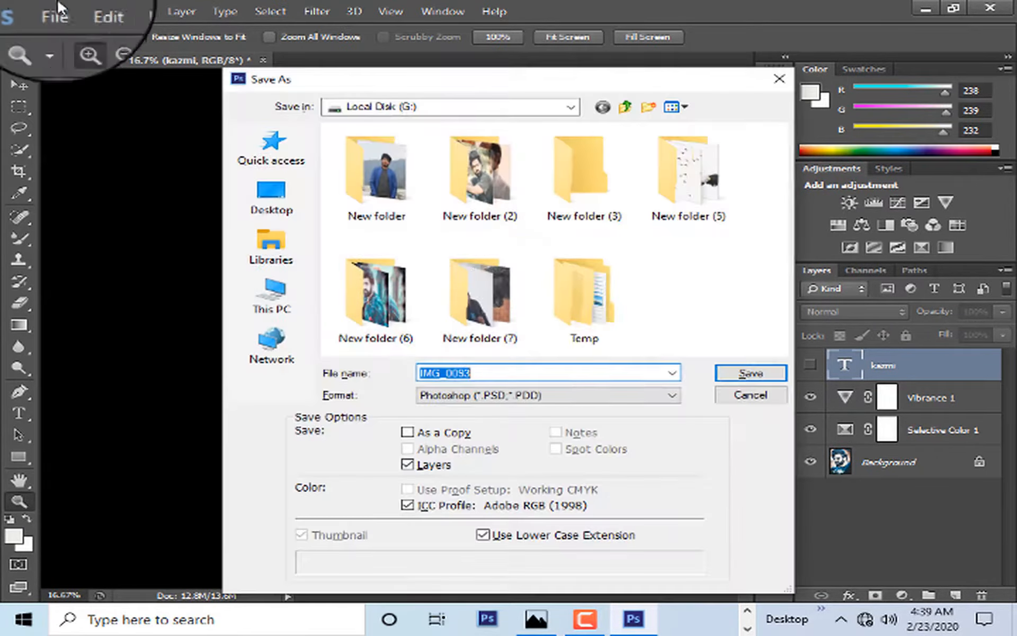
left_click(546, 394)
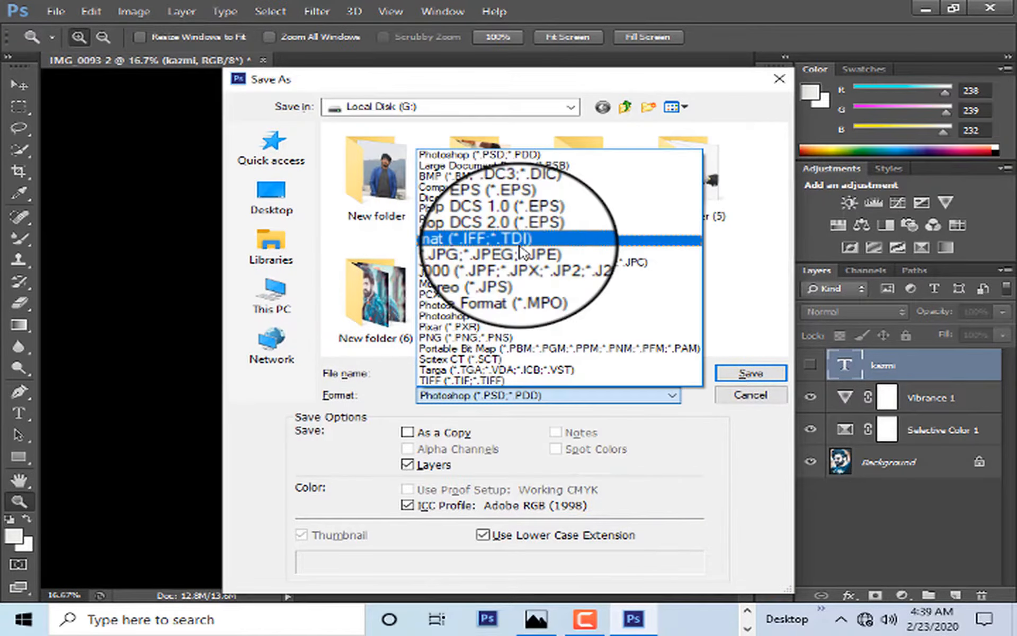
left_click(522, 255)
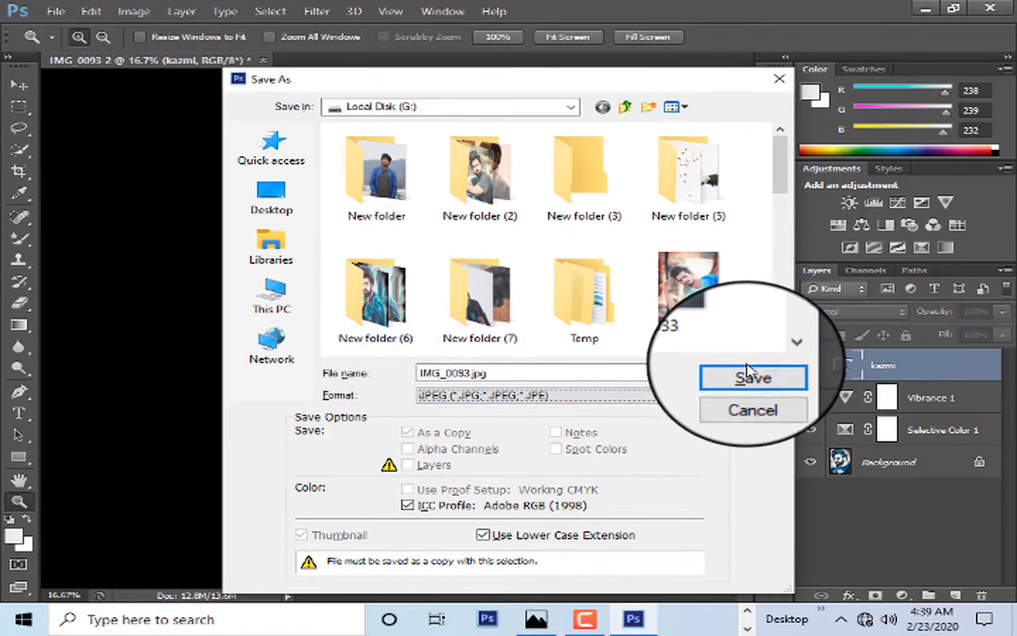
left_click(723, 379)
left_click(484, 243)
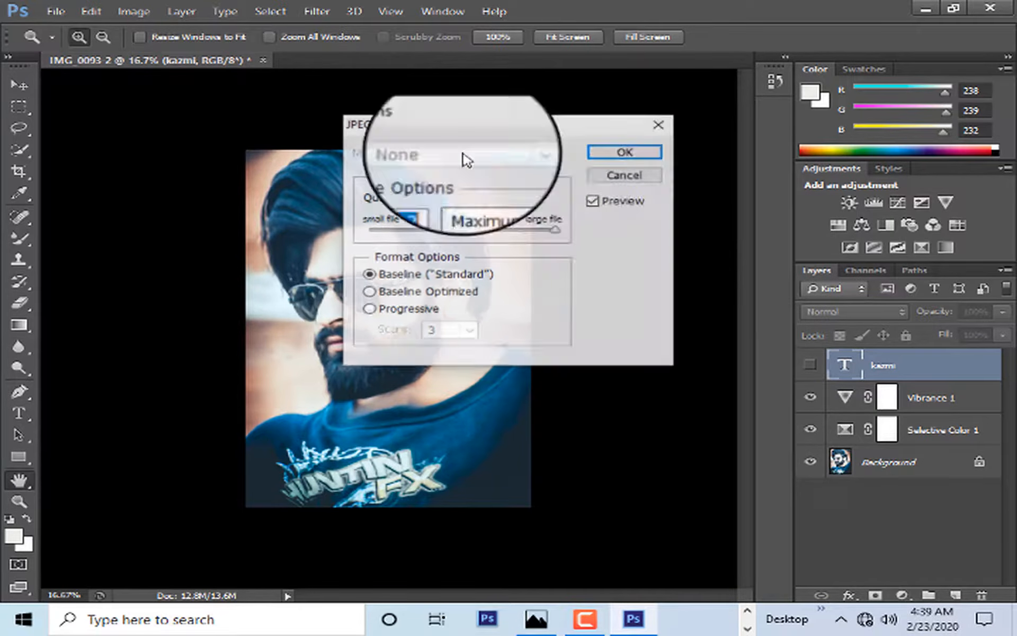
left_click(609, 150)
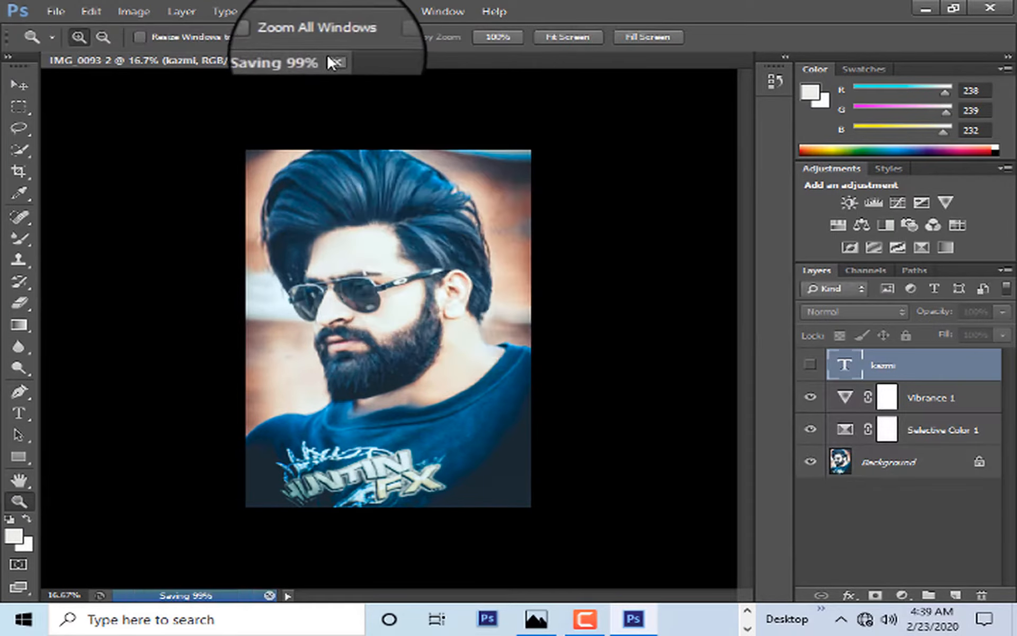
Close the portrait document without saving its changes and minimize the Photoshop window.
left_click(261, 61)
left_click(561, 245)
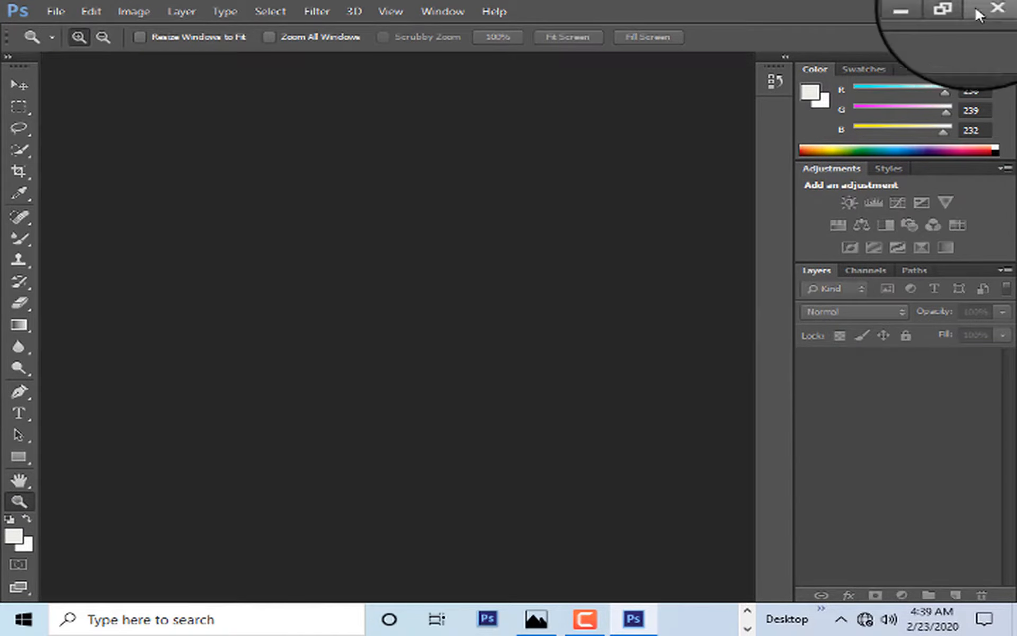
left_click(920, 11)
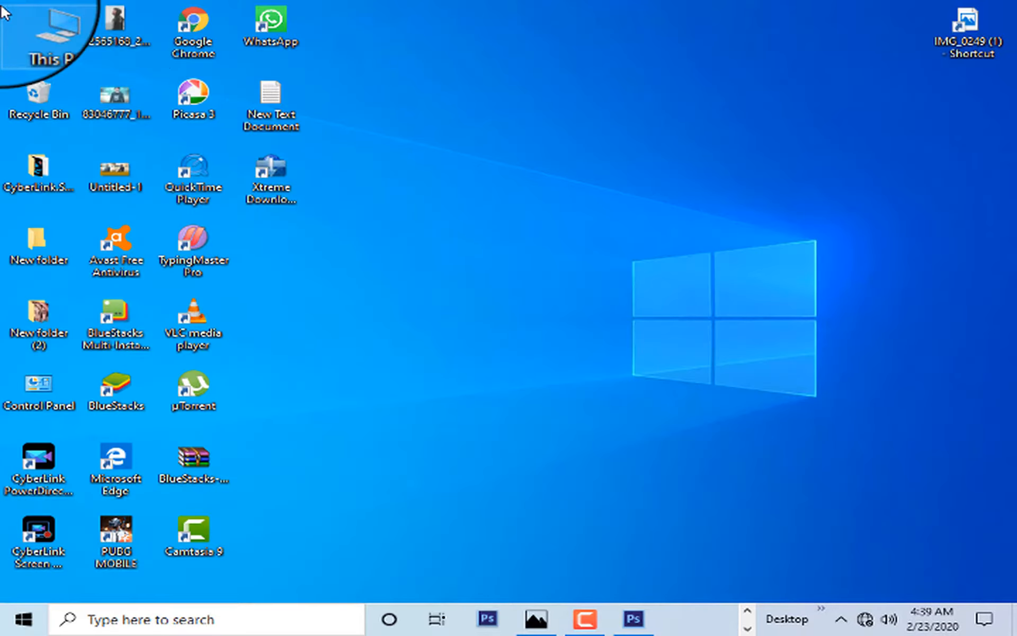
Switch to File Explorer and browse the local drives to the contents of Local Disk (G:).
double_click(24, 27)
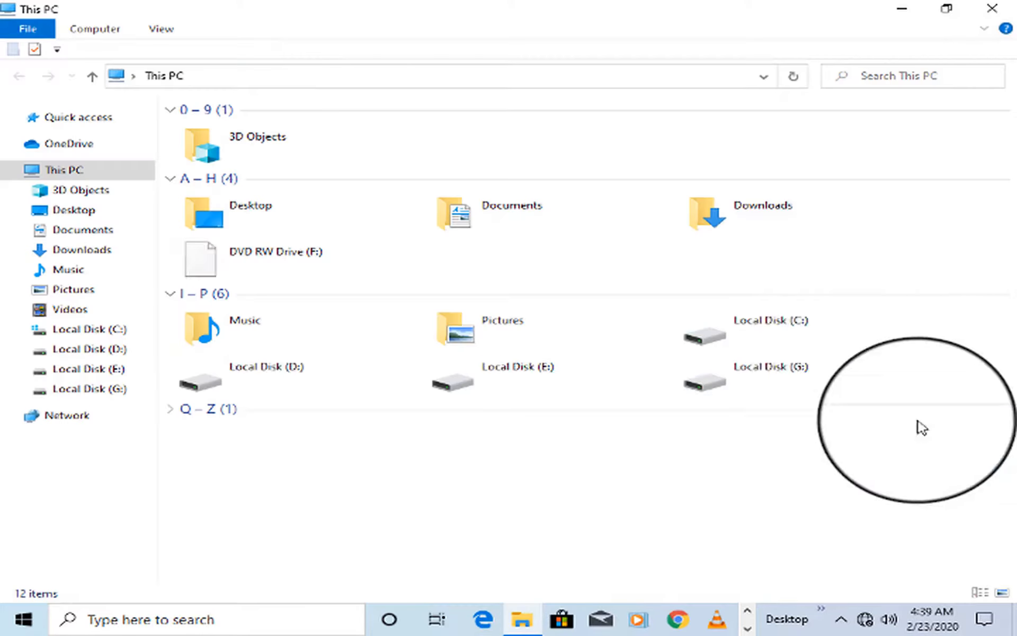
left_click(333, 375)
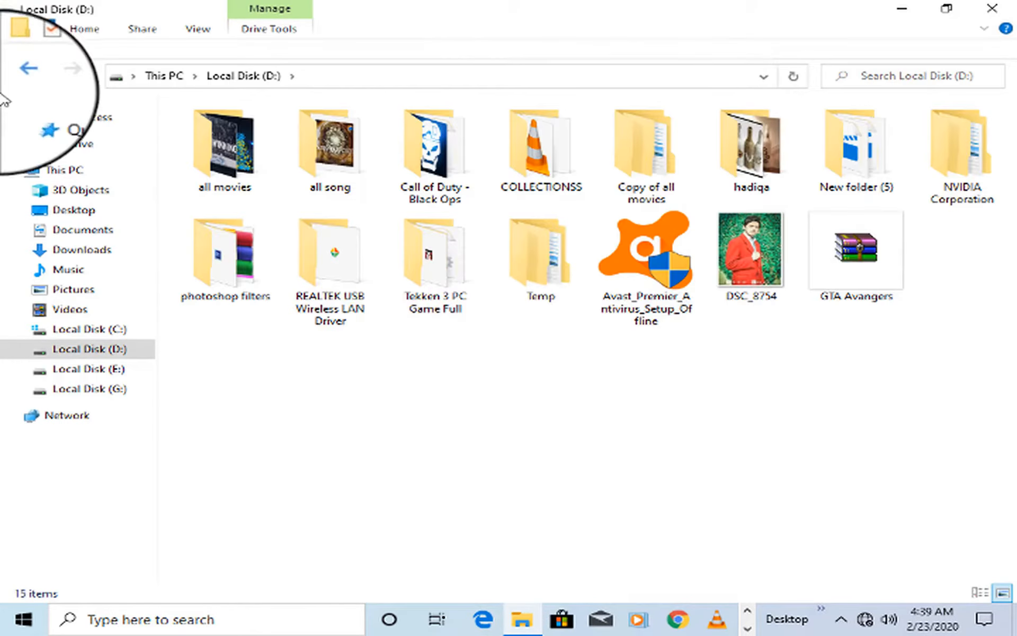
left_click(19, 75)
double_click(519, 363)
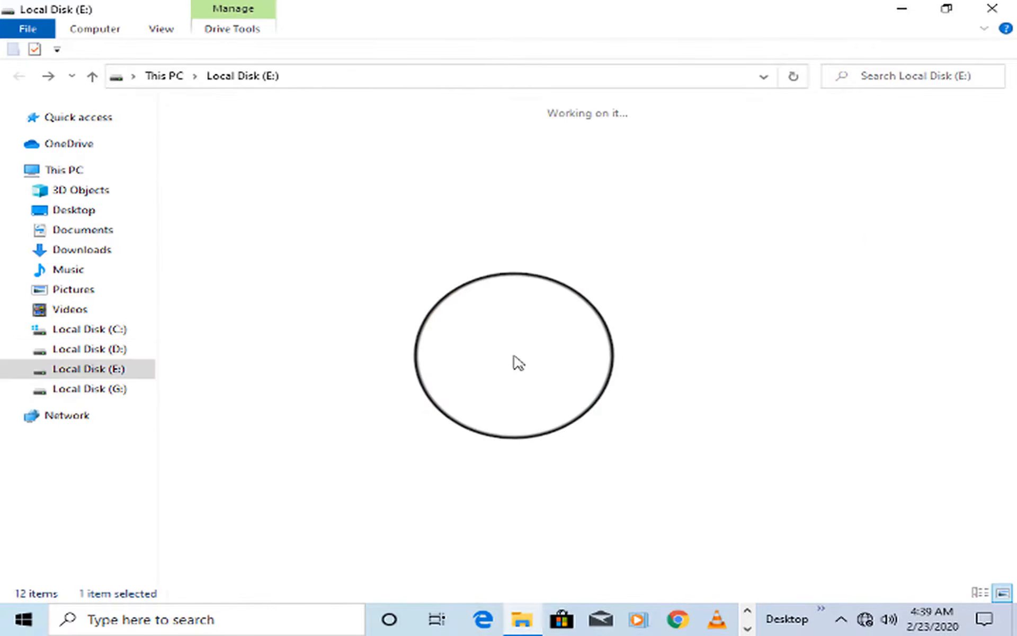
left_click(19, 77)
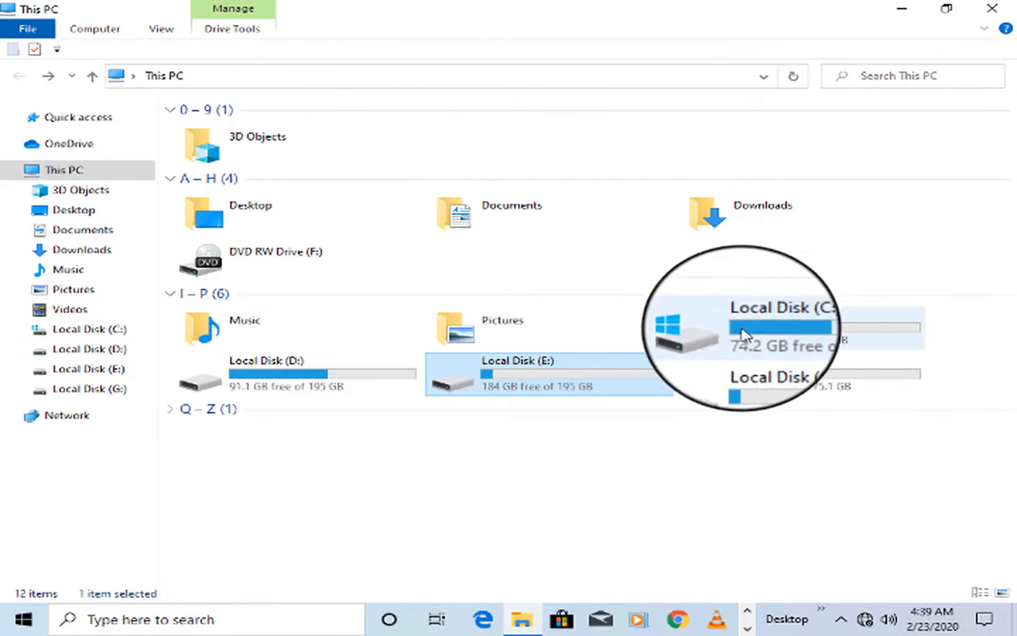
double_click(779, 371)
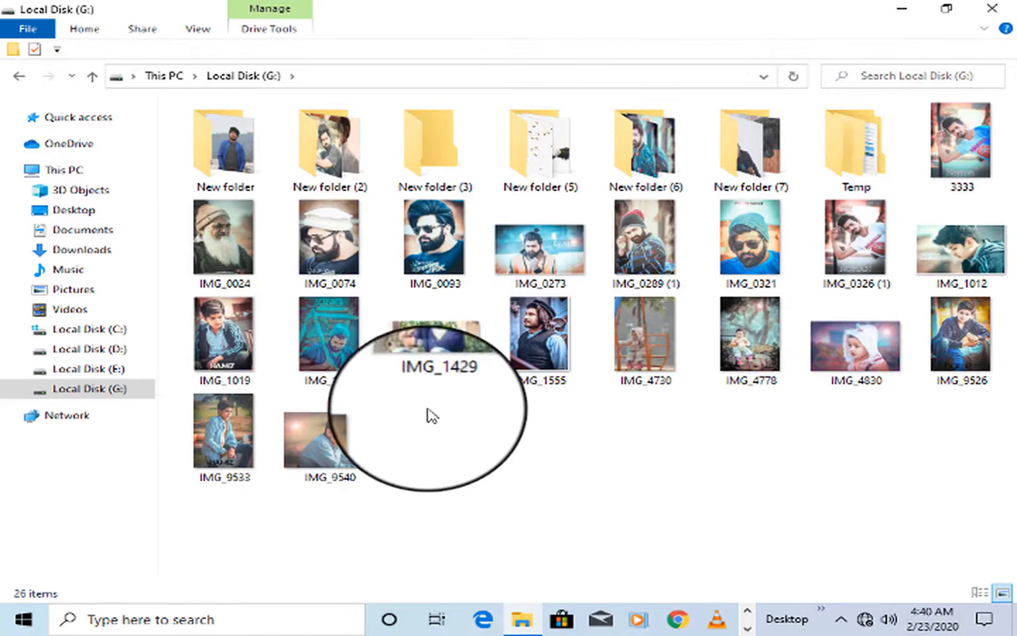
View the exported IMG_0093 portrait in the Photos app and close it.
left_click(413, 250)
double_click(434, 248)
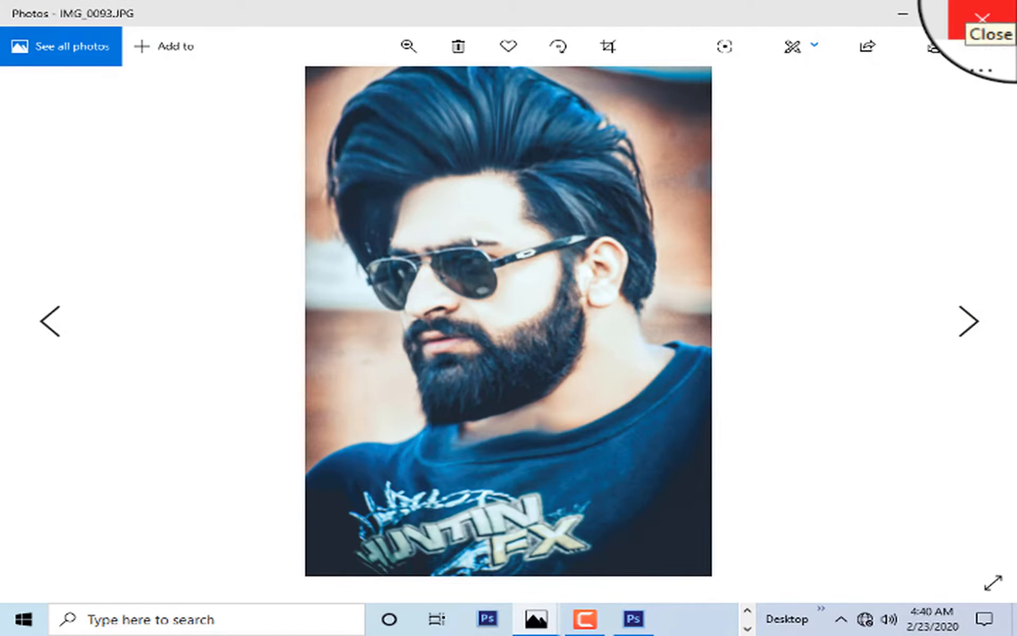
left_click(981, 16)
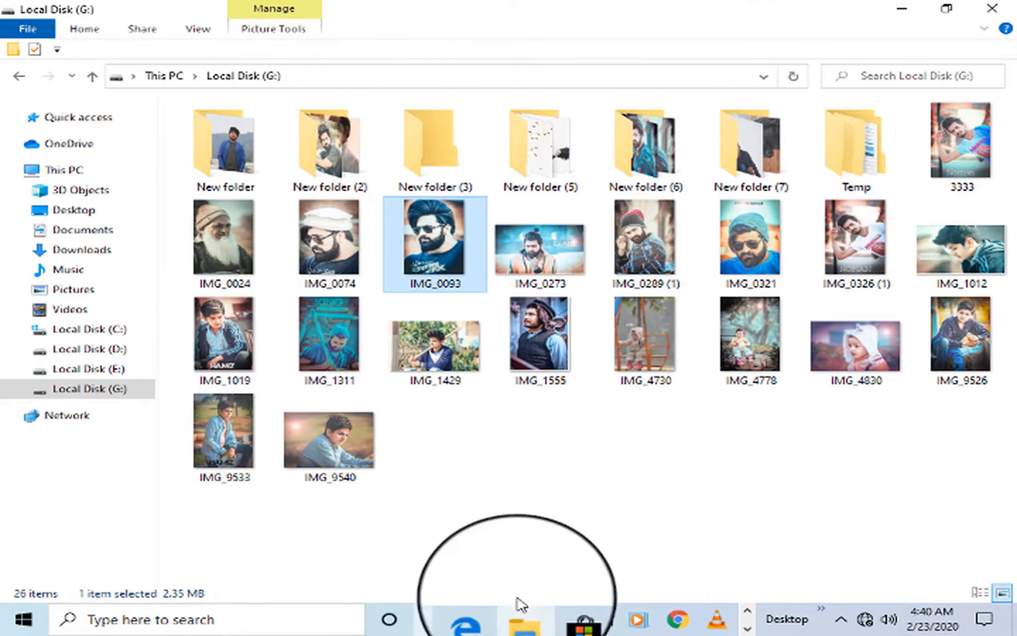
key("super+Tab")
left_click(279, 326)
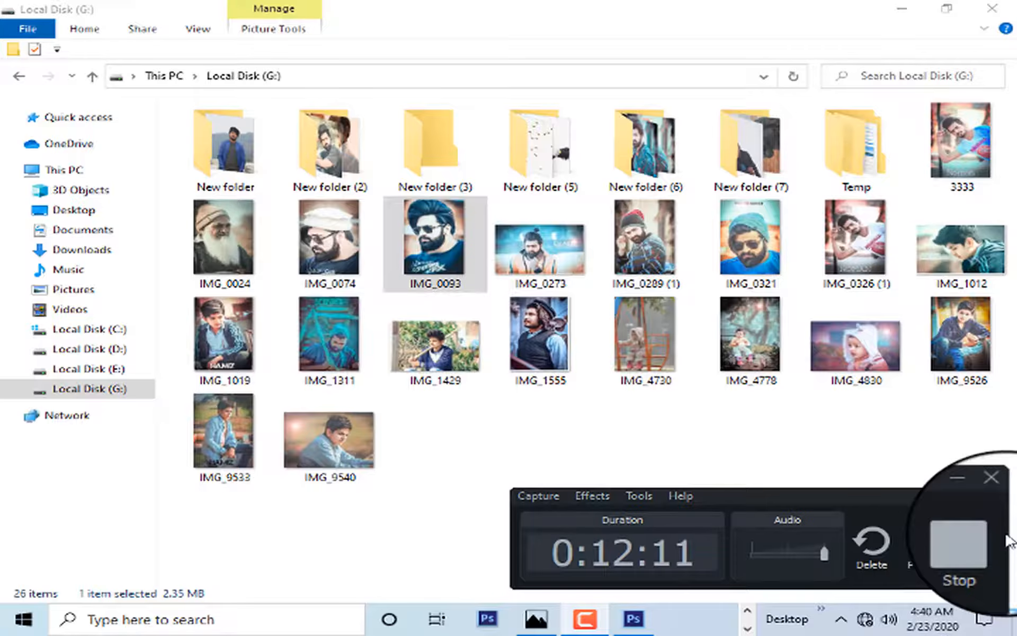